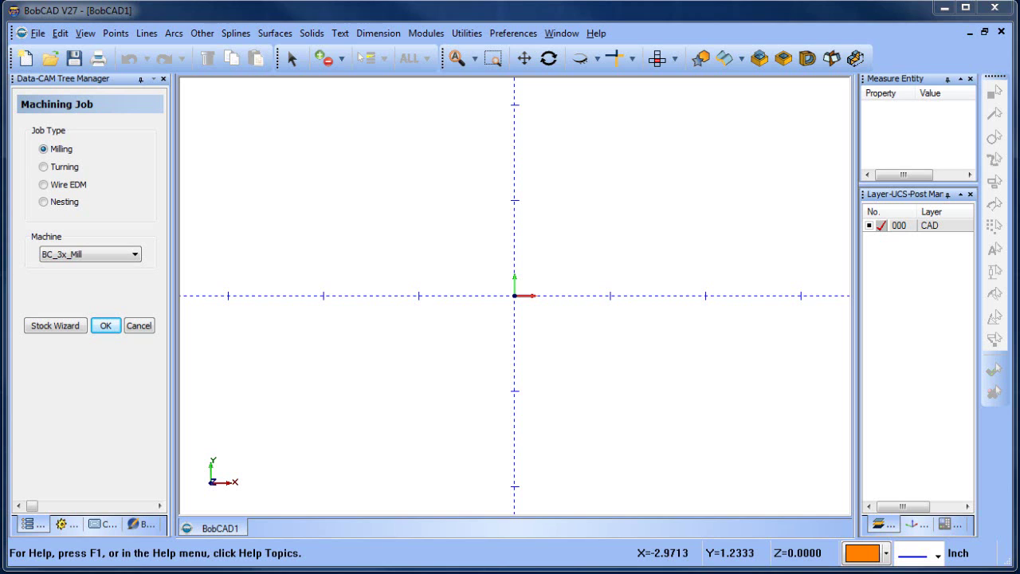
# Step: Create a full circle of radius 1.5 centred at the origin using arc coordinates
pyautogui.moveTo(860, 195); pyautogui.dragTo(808, 188)
pyautogui.click(202, 32)
pyautogui.moveTo(174, 33)
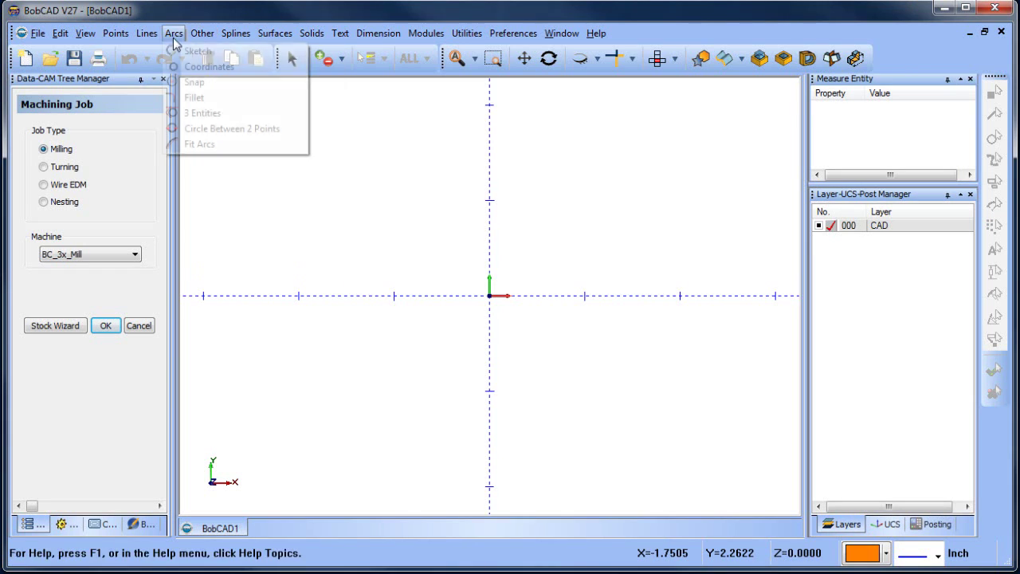
pyautogui.click(205, 67)
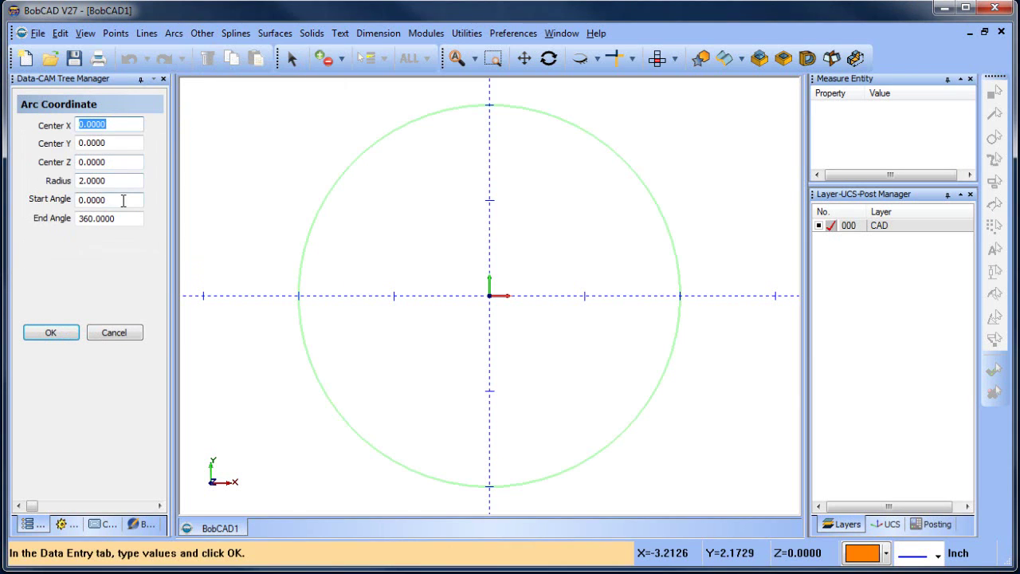
pyautogui.click(124, 200)
pyautogui.click(112, 182)
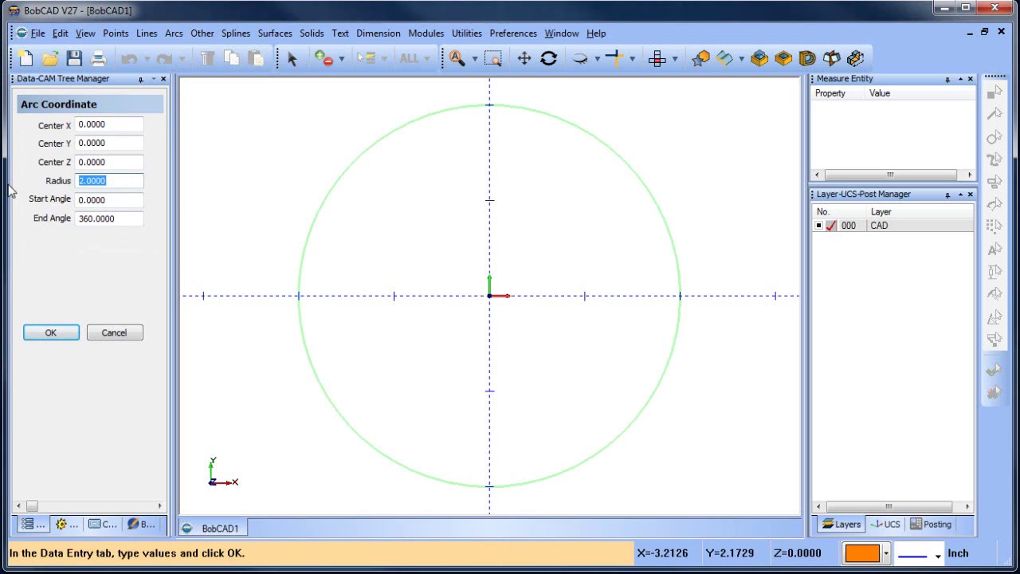
pyautogui.write('1.5')
pyautogui.click(67, 335)
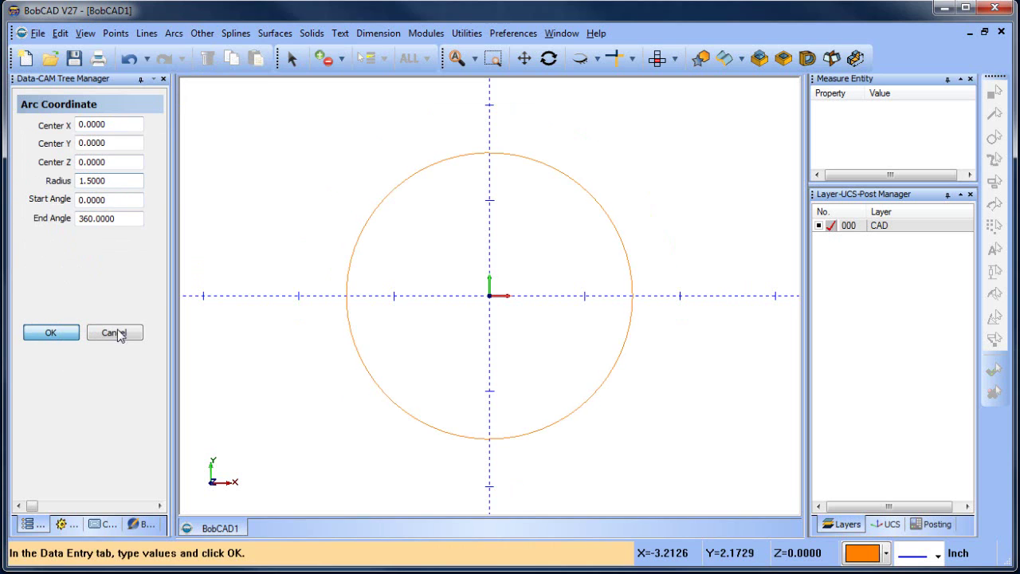
pyautogui.scroll(-4, 486, 259)
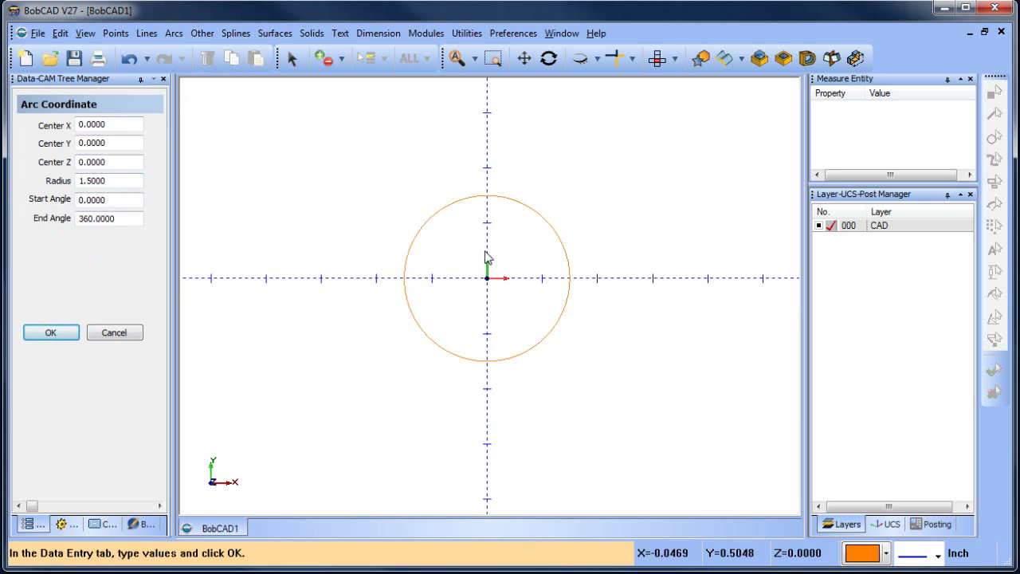
pyautogui.doubleClick(87, 145)
pyautogui.write('3.5')
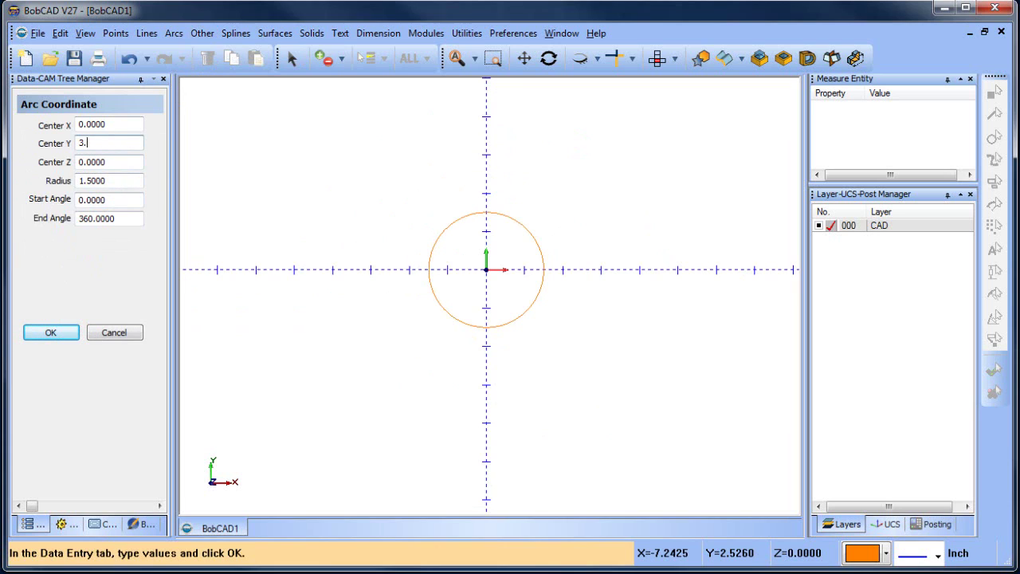
pyautogui.doubleClick(88, 182)
pyautogui.write('1')
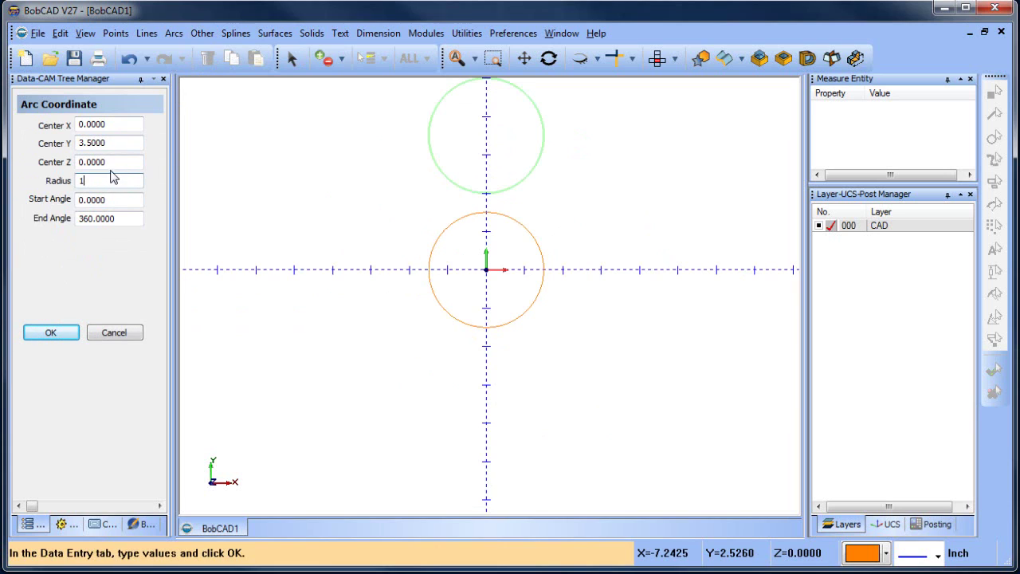
pyautogui.click(118, 162)
pyautogui.doubleClick(92, 162)
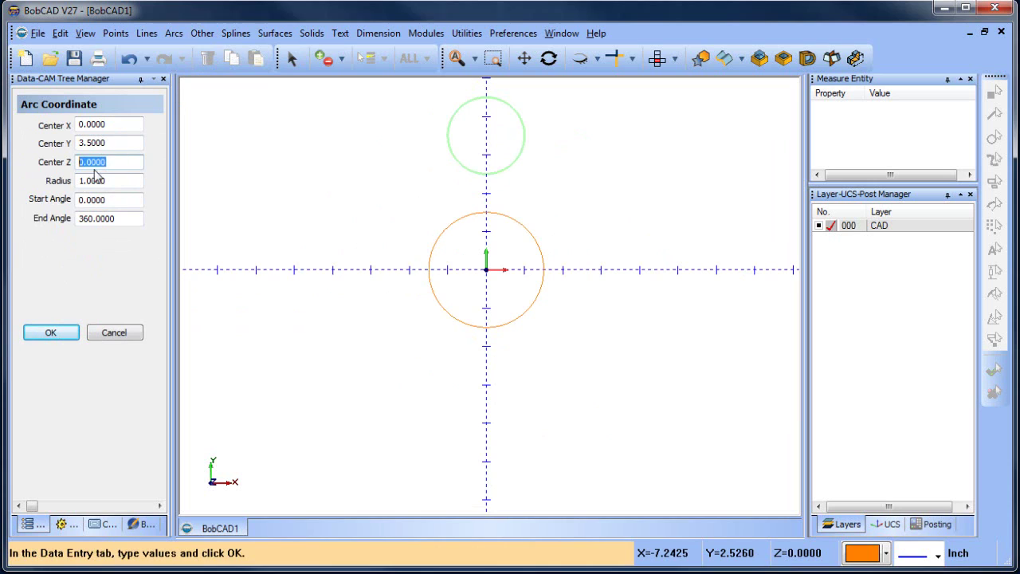
# Step: Create a second full circle of radius 0.75 centred at X 0, Y 4
pyautogui.doubleClick(114, 145)
pyautogui.write('4')
pyautogui.click(118, 125)
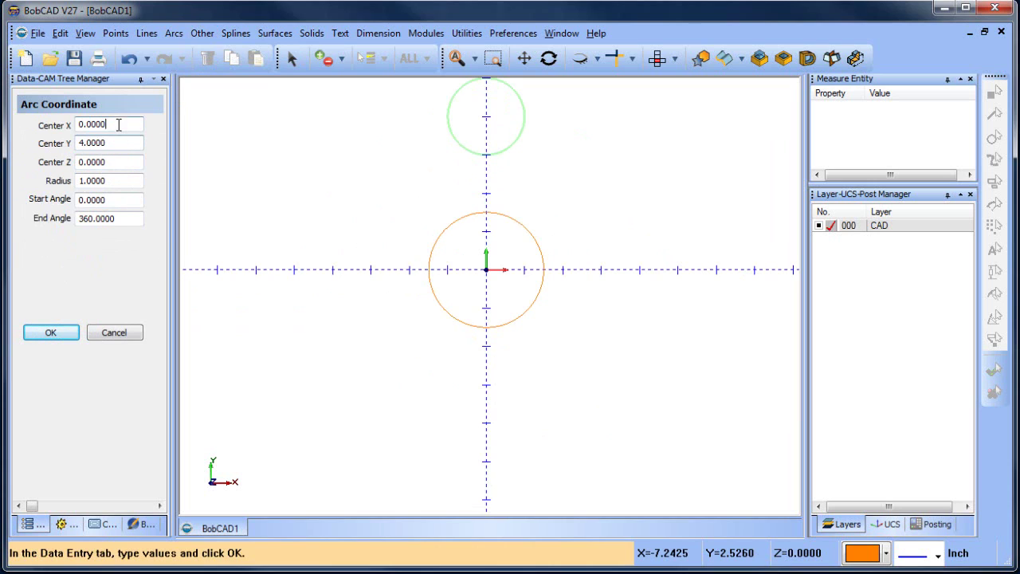
pyautogui.doubleClick(118, 180)
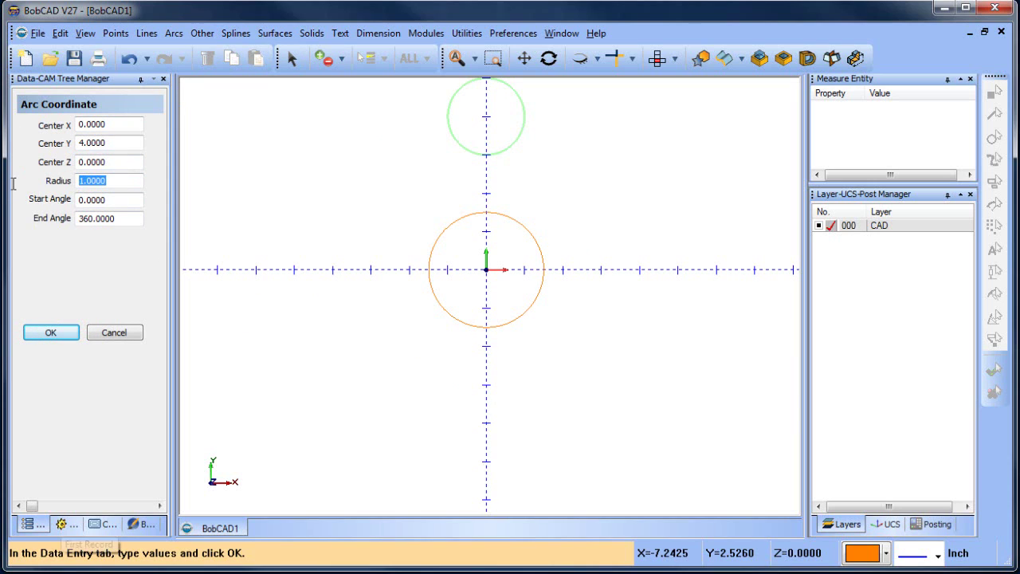
pyautogui.write('.75')
pyautogui.click(120, 162)
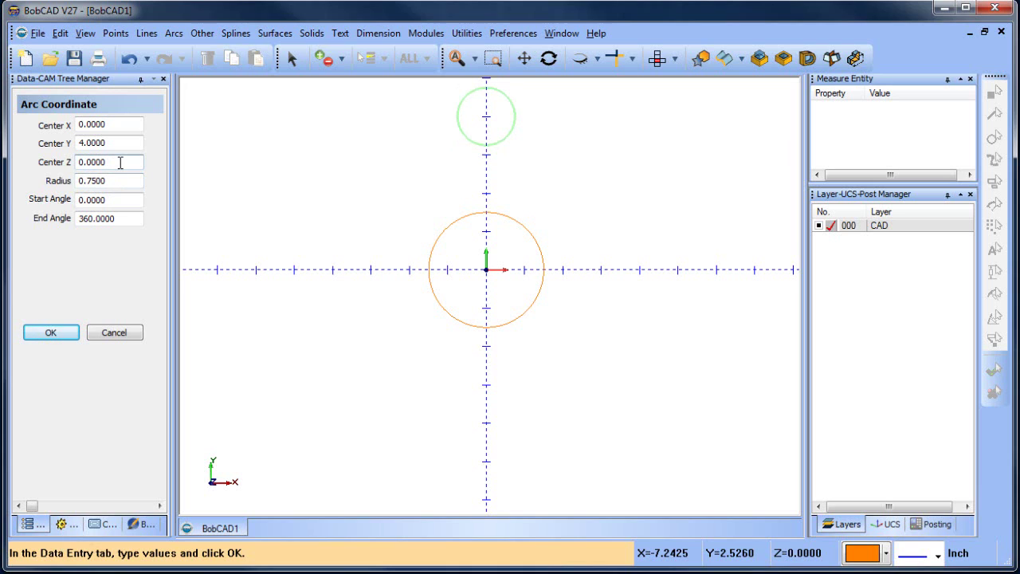
pyautogui.click(64, 334)
# Step: Rotate the small circle 120 degrees around Z about the origin, making 2 copies
pyautogui.moveTo(496, 276); pyautogui.dragTo(494, 315, button='middle')
pyautogui.click(478, 34)
pyautogui.click(494, 63)
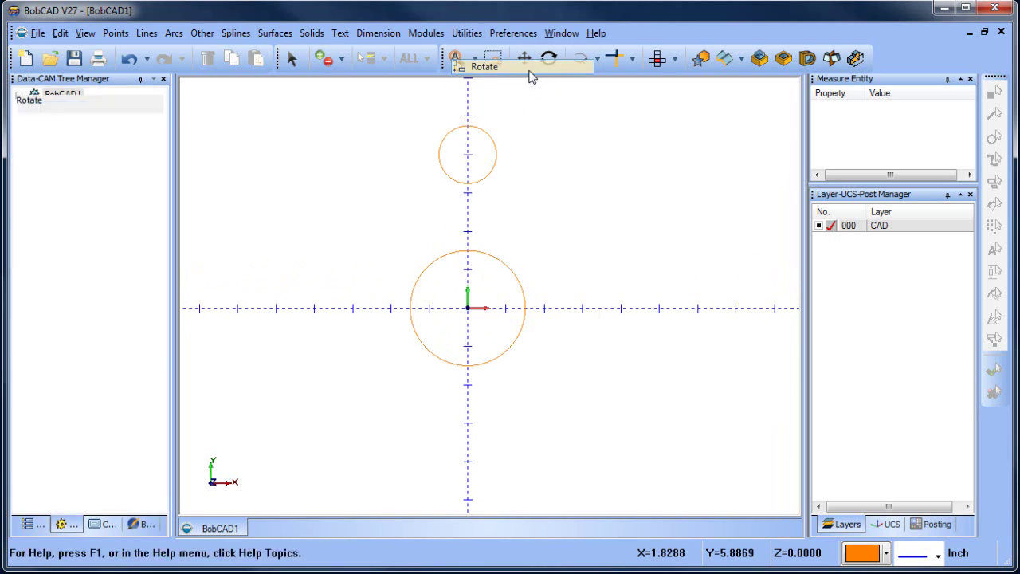
pyautogui.rightClick(561, 157)
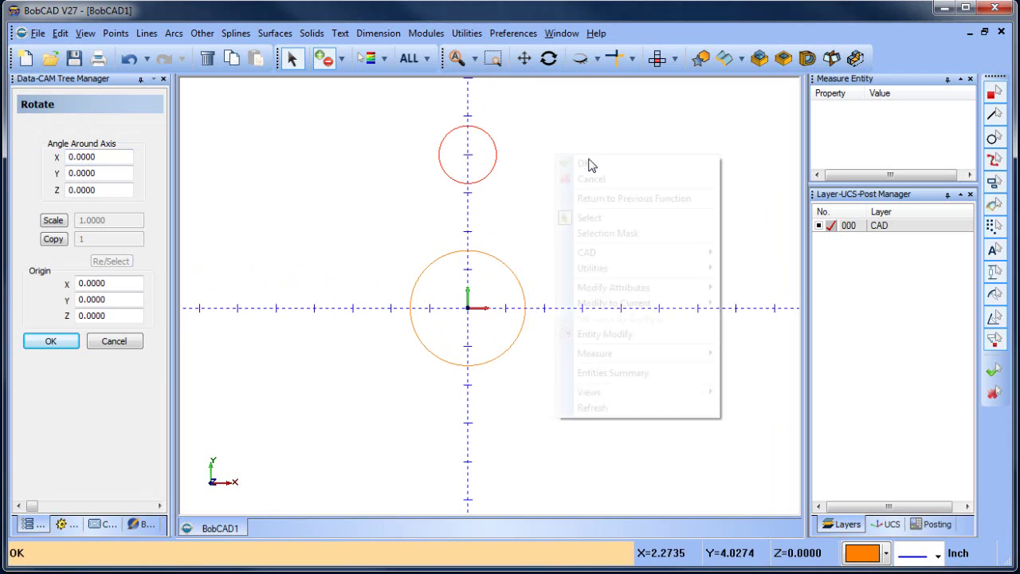
pyautogui.click(587, 164)
pyautogui.doubleClick(95, 190)
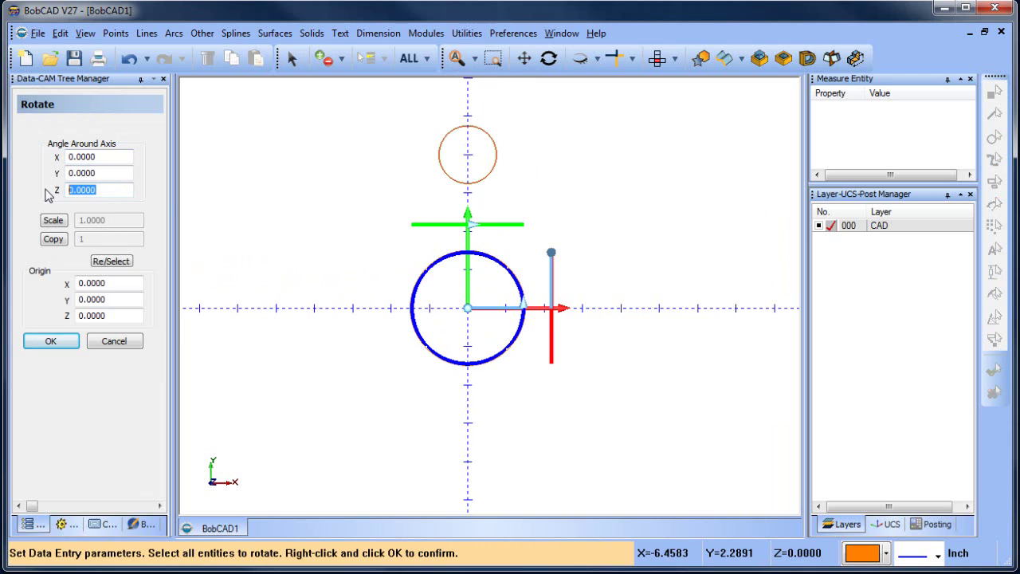
pyautogui.write('120')
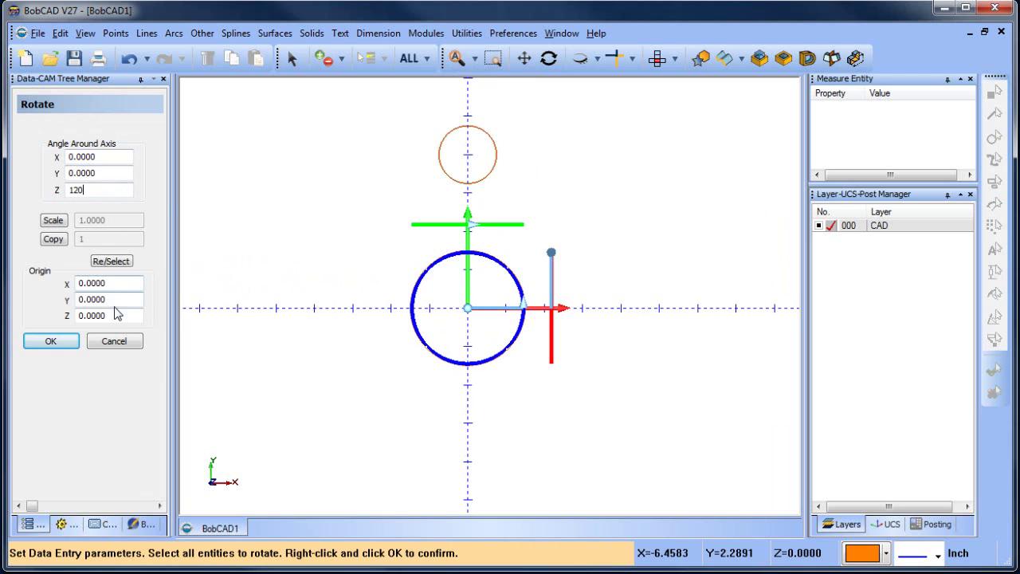
pyautogui.click(54, 239)
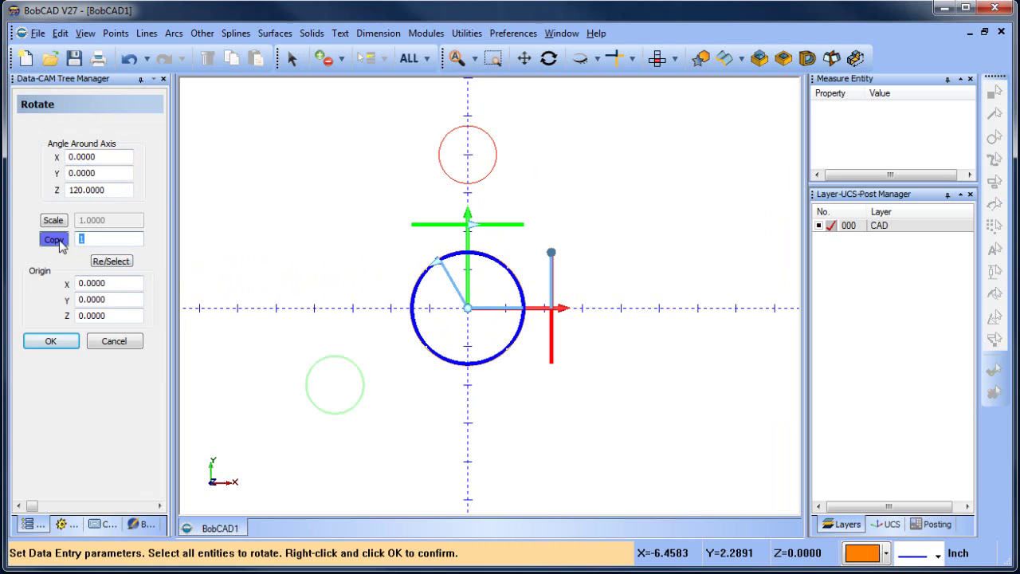
pyautogui.click(118, 314)
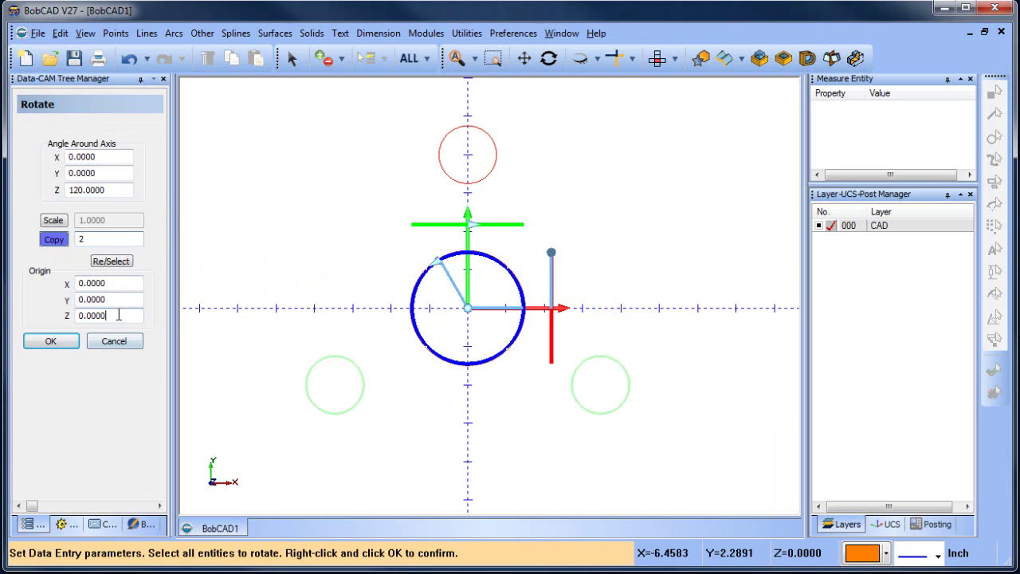
pyautogui.click(81, 338)
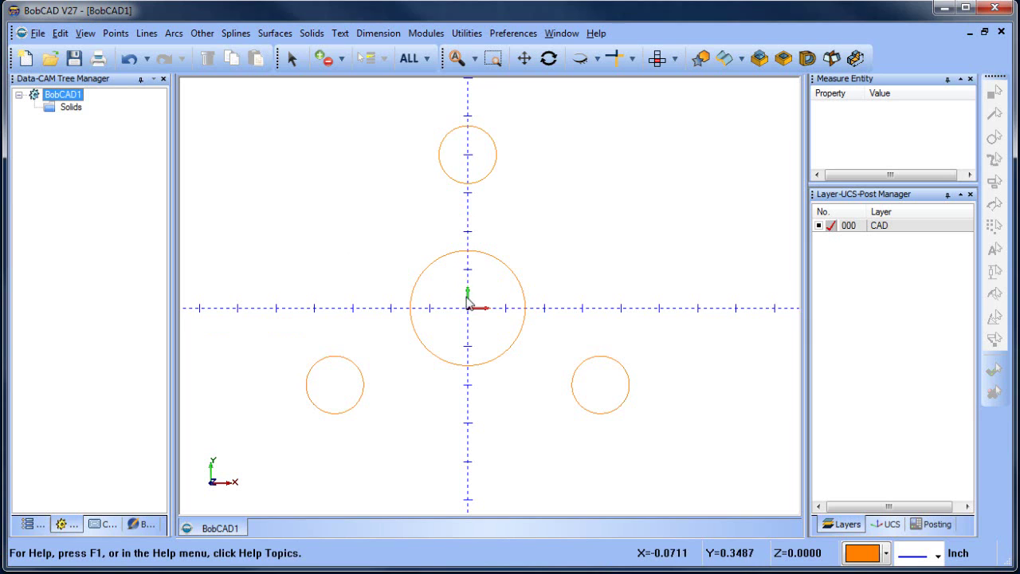
# Step: Draw two tangent lines joining the outer sides of the lower-left small circle to the central circle
pyautogui.scroll(3, 468, 310)
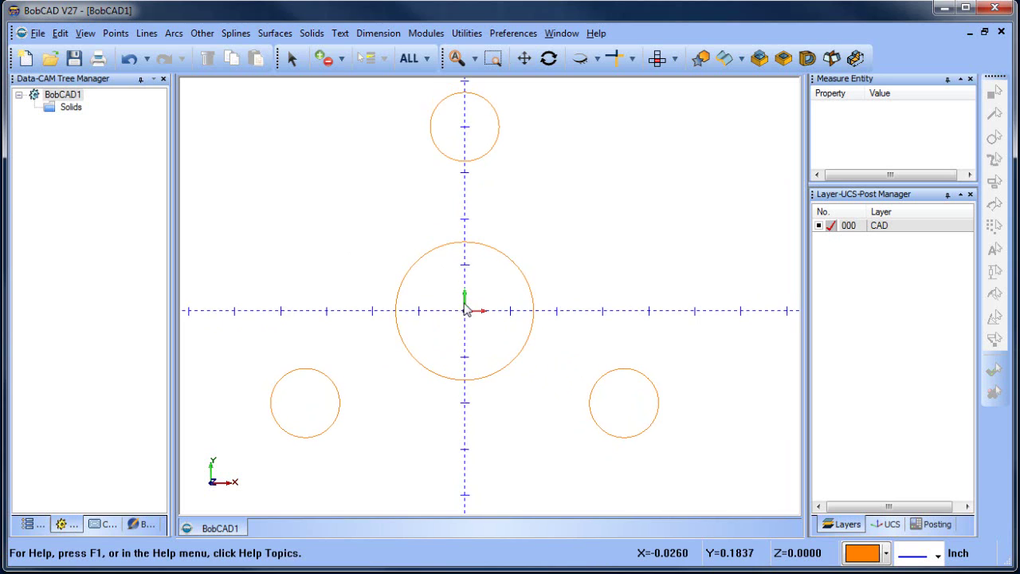
pyautogui.click(147, 33)
pyautogui.click(194, 98)
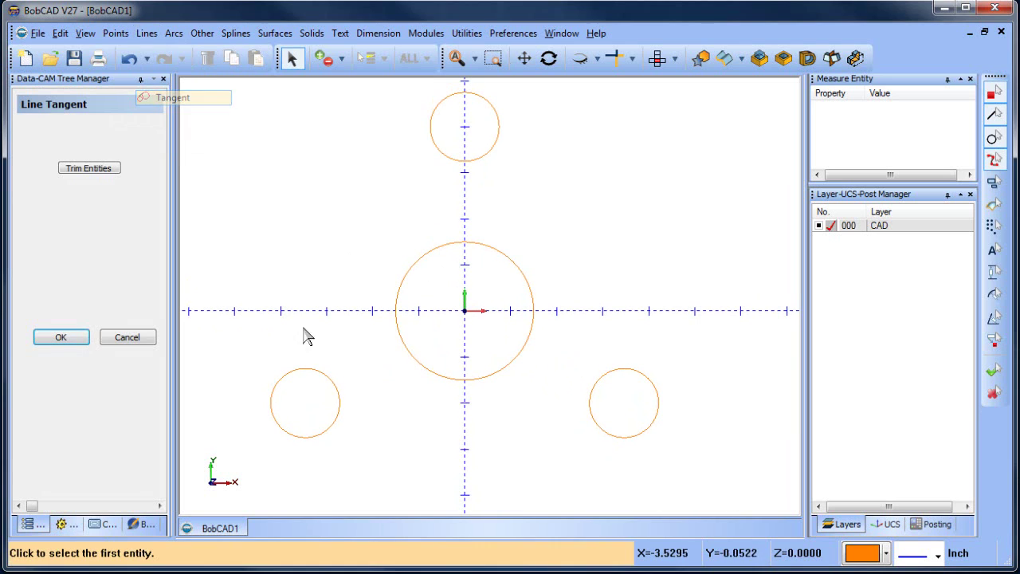
pyautogui.click(298, 375)
pyautogui.click(427, 258)
pyautogui.click(318, 437)
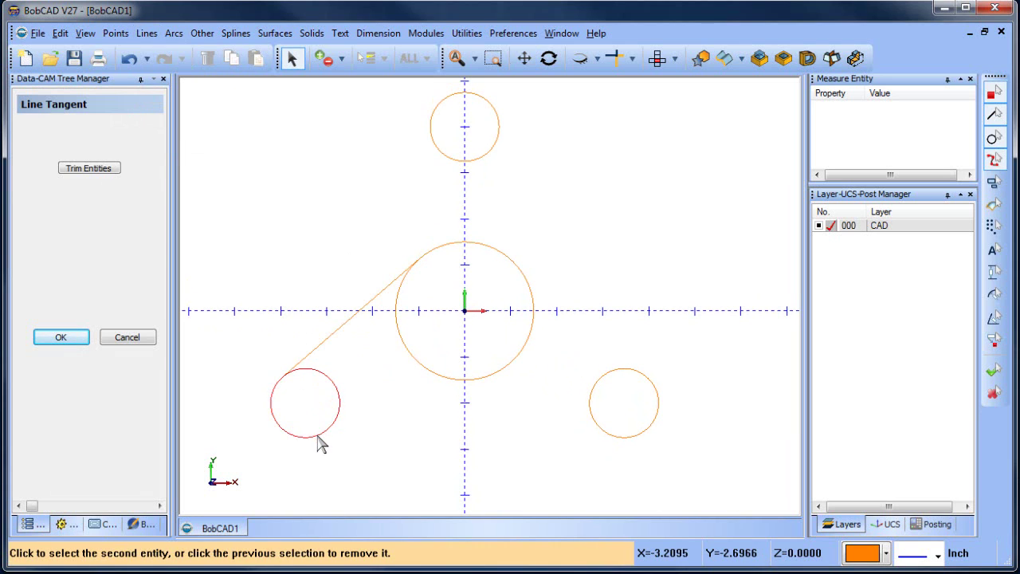
pyautogui.click(461, 384)
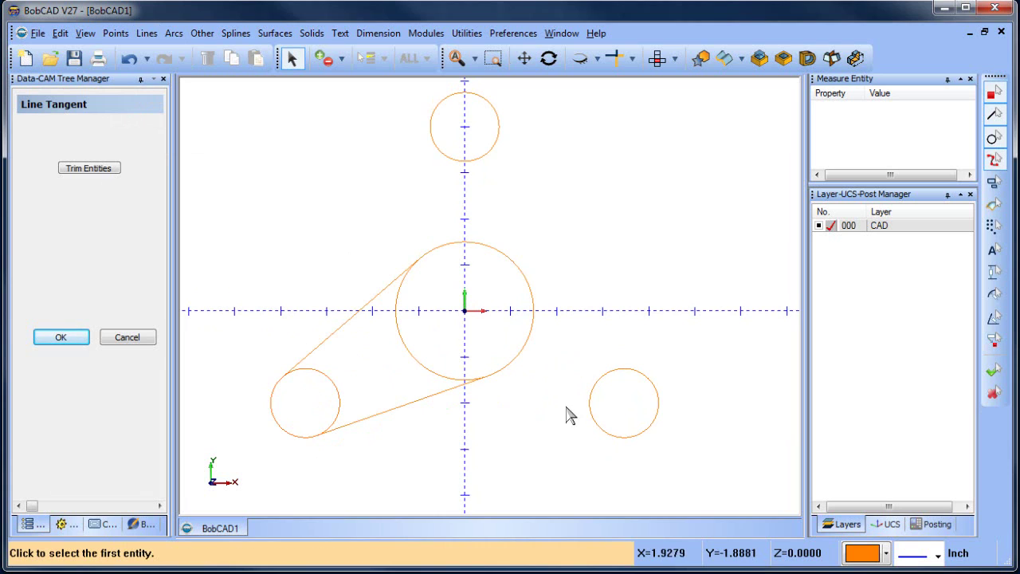
# Step: Draw both tangent lines from the lower-right circle to the central circle, plus one from the upper circle's right side
pyautogui.click(611, 438)
pyautogui.click(428, 372)
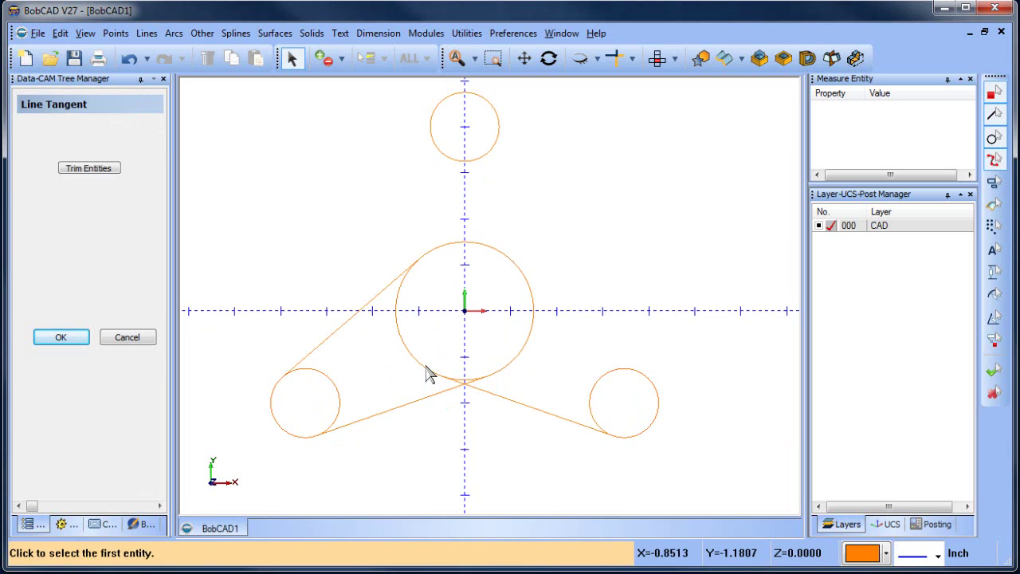
pyautogui.click(635, 374)
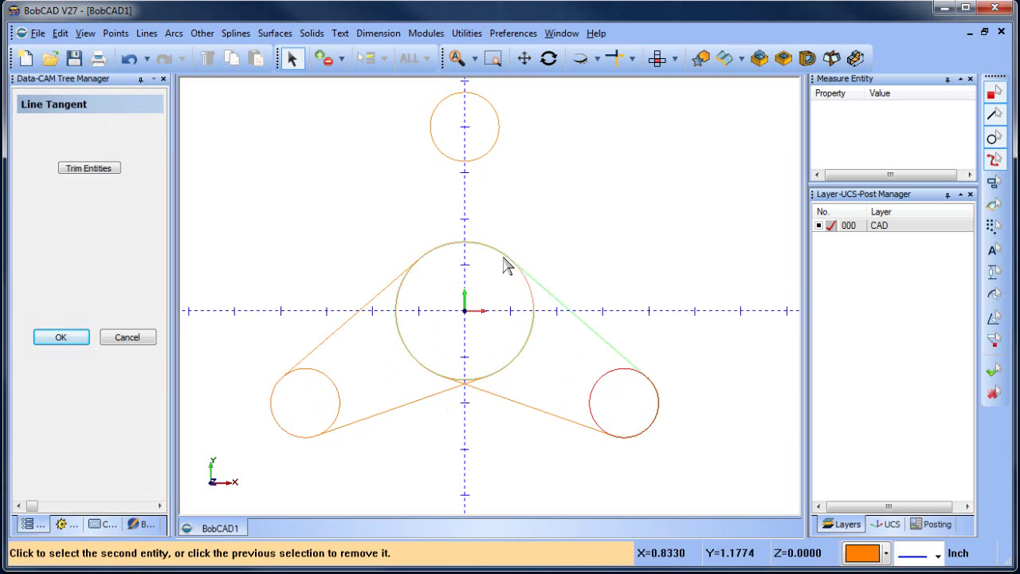
pyautogui.click(505, 264)
pyautogui.click(499, 137)
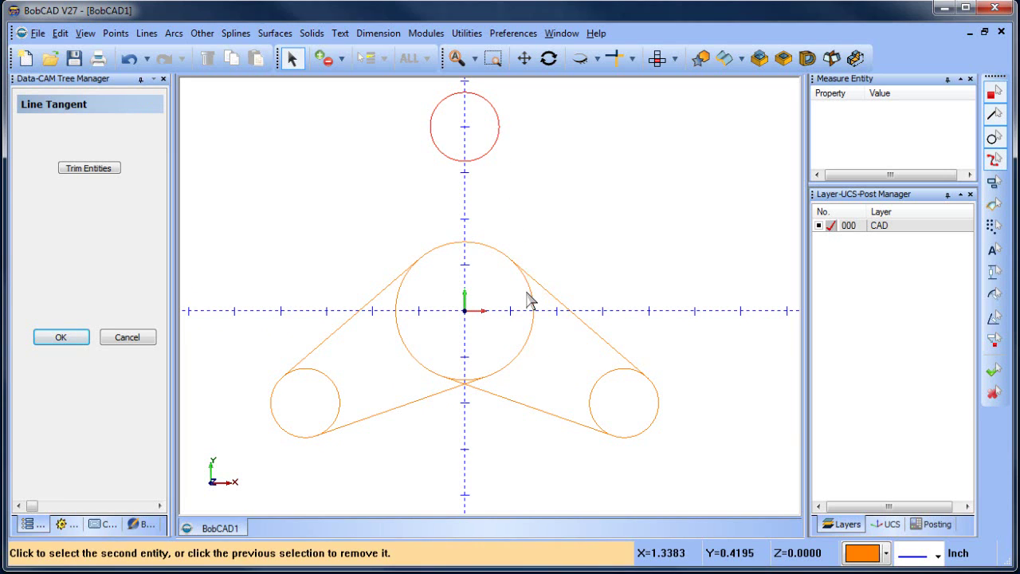
pyautogui.click(529, 294)
pyautogui.click(432, 134)
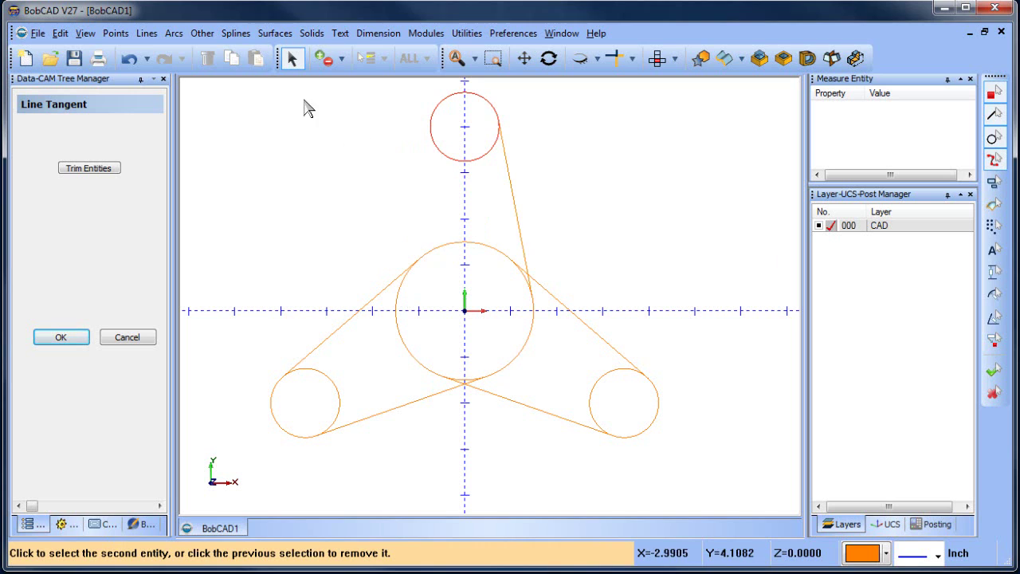
pyautogui.rightClick(364, 142)
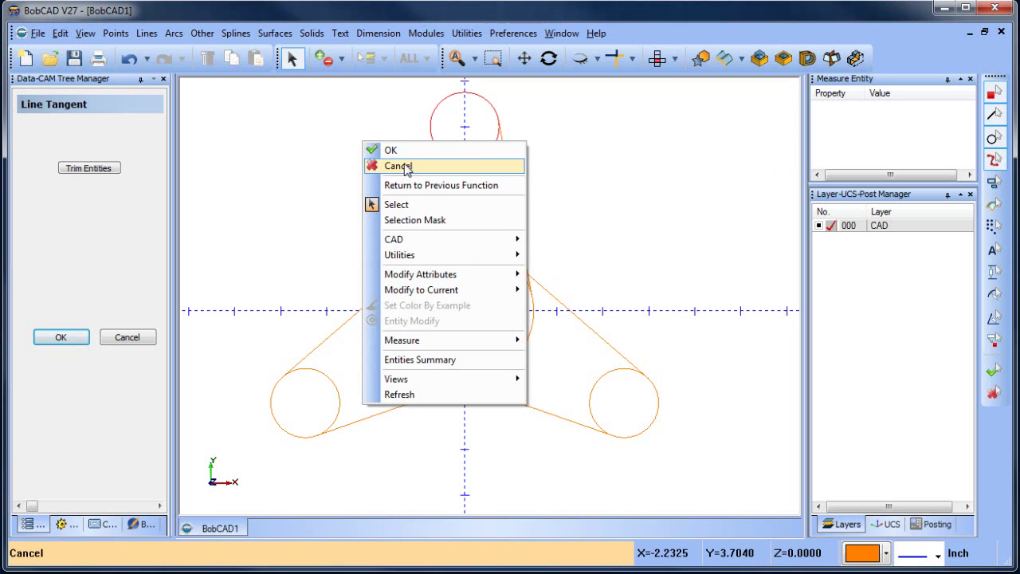
pyautogui.click(391, 164)
pyautogui.click(173, 35)
pyautogui.rightClick(359, 143)
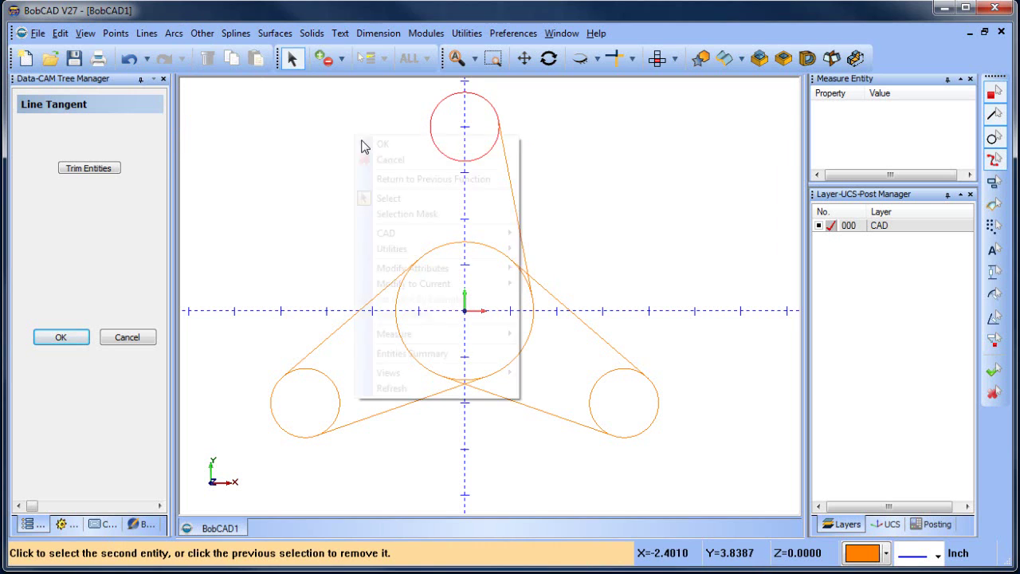
pyautogui.click(387, 162)
# Step: Draw a tangent line from the left side of the upper small circle to the left side of the central circle
pyautogui.click(147, 33)
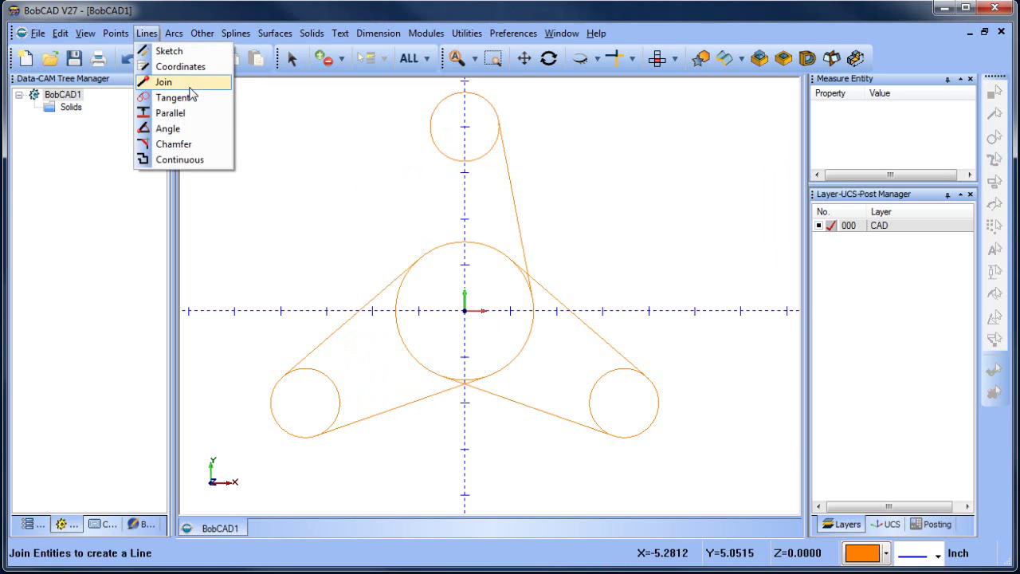
pyautogui.click(169, 97)
pyautogui.click(432, 127)
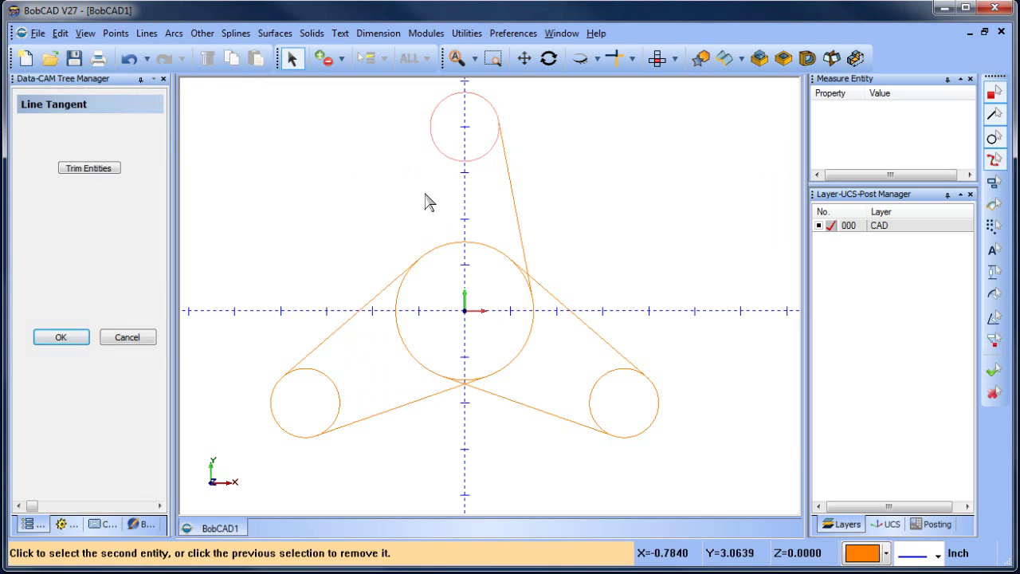
pyautogui.click(399, 305)
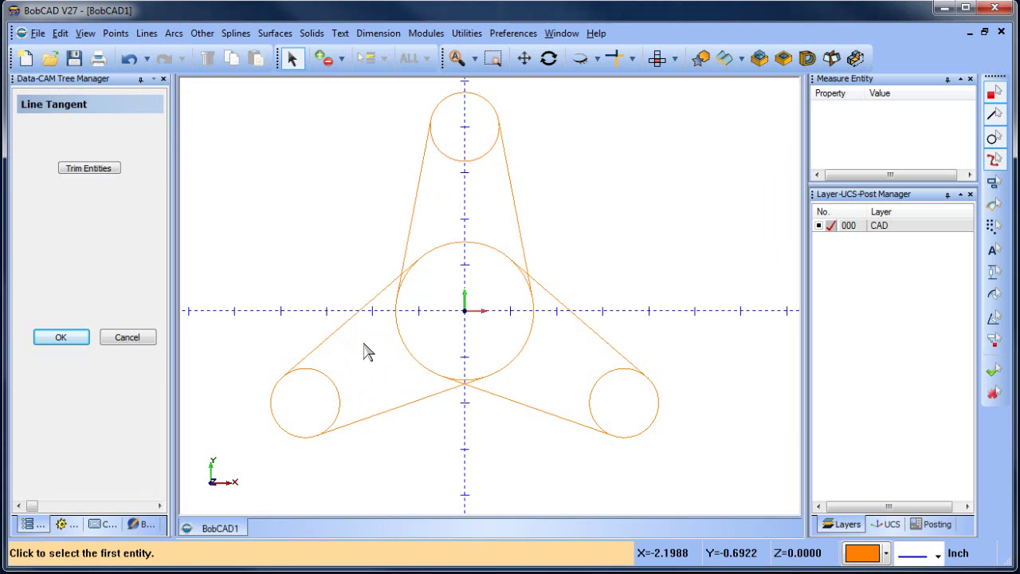
# Step: Fillet the three crossings between neighbouring arms' tangent lines with a 0.75 radius and trimming on
pyautogui.click(174, 33)
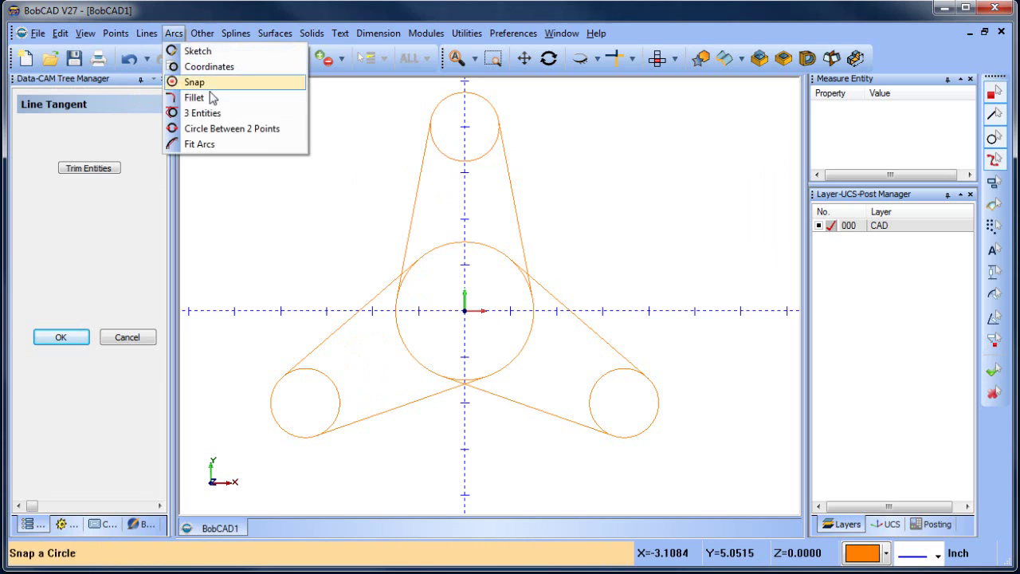
pyautogui.click(194, 97)
pyautogui.doubleClick(118, 130)
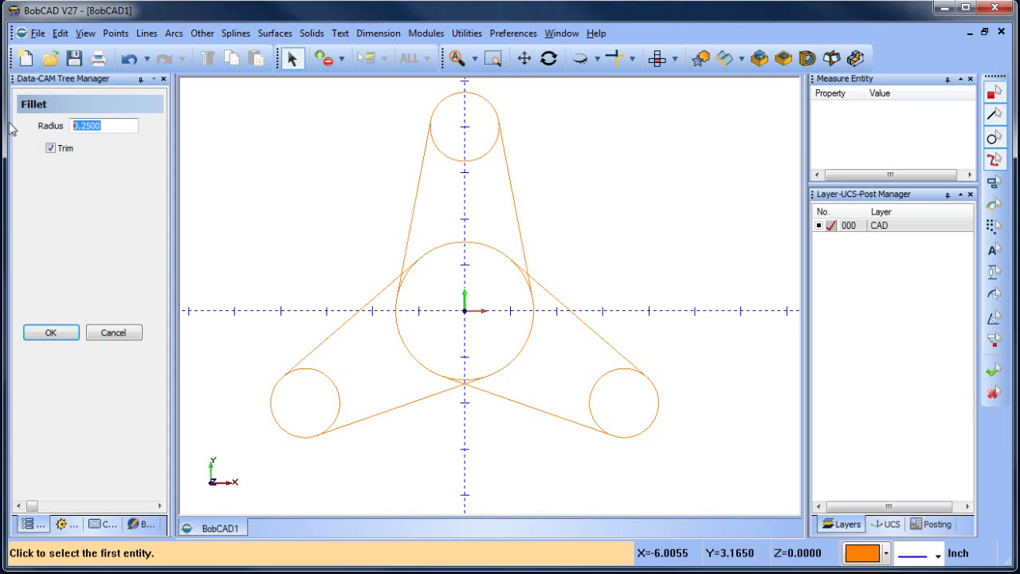
pyautogui.write('.75')
pyautogui.click(389, 290)
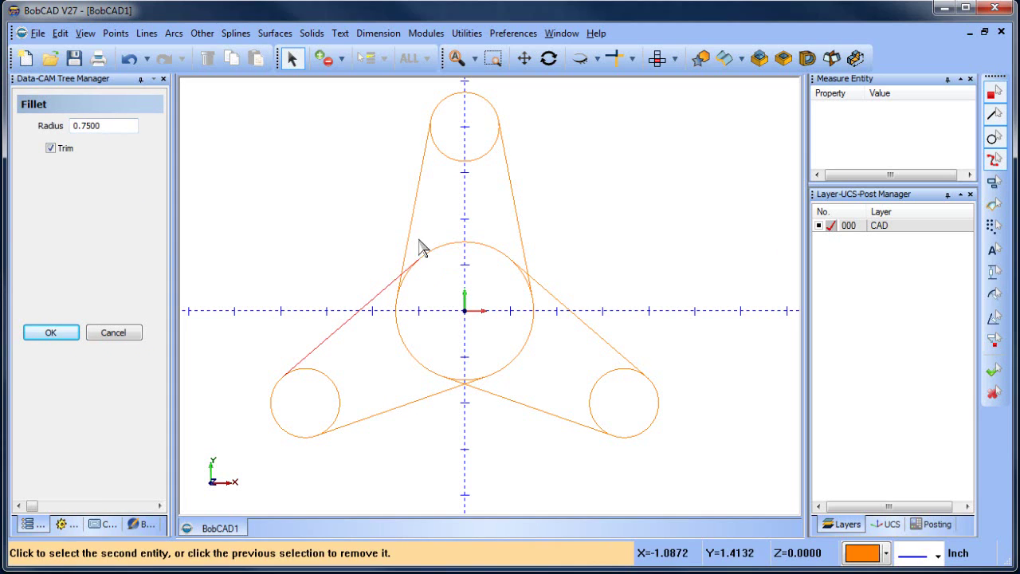
pyautogui.click(410, 235)
pyautogui.click(431, 398)
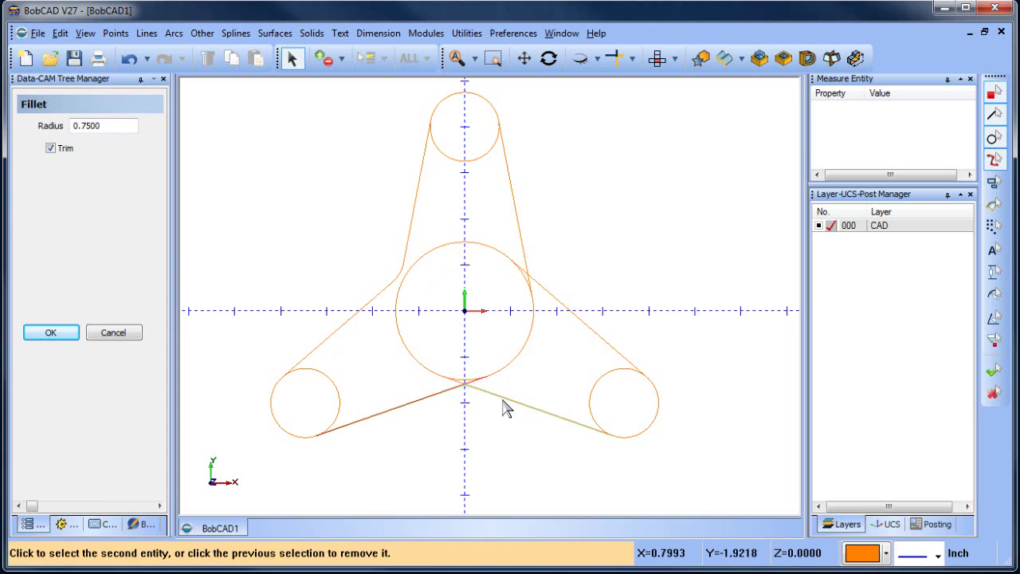
pyautogui.click(510, 401)
pyautogui.click(551, 294)
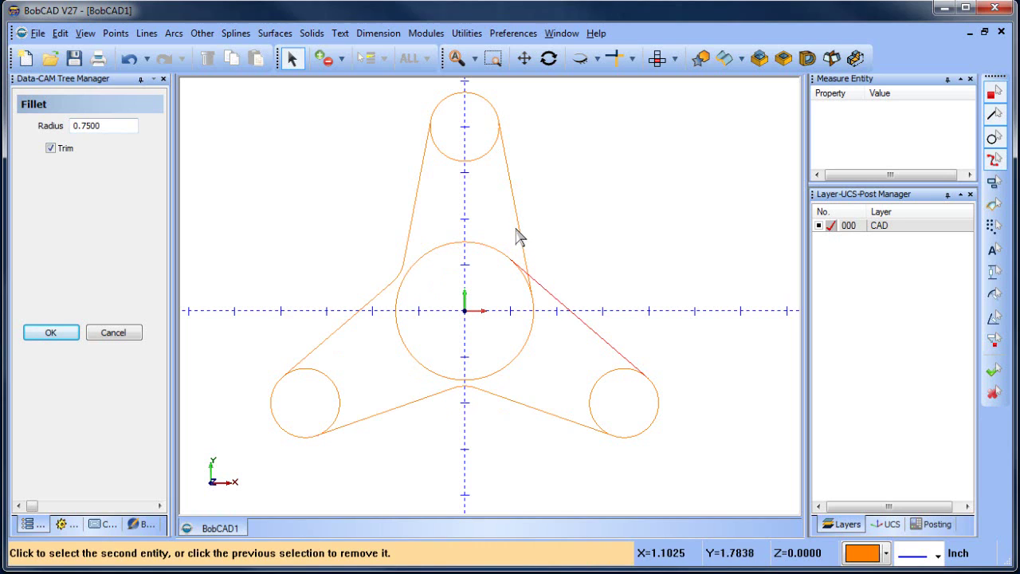
pyautogui.click(517, 232)
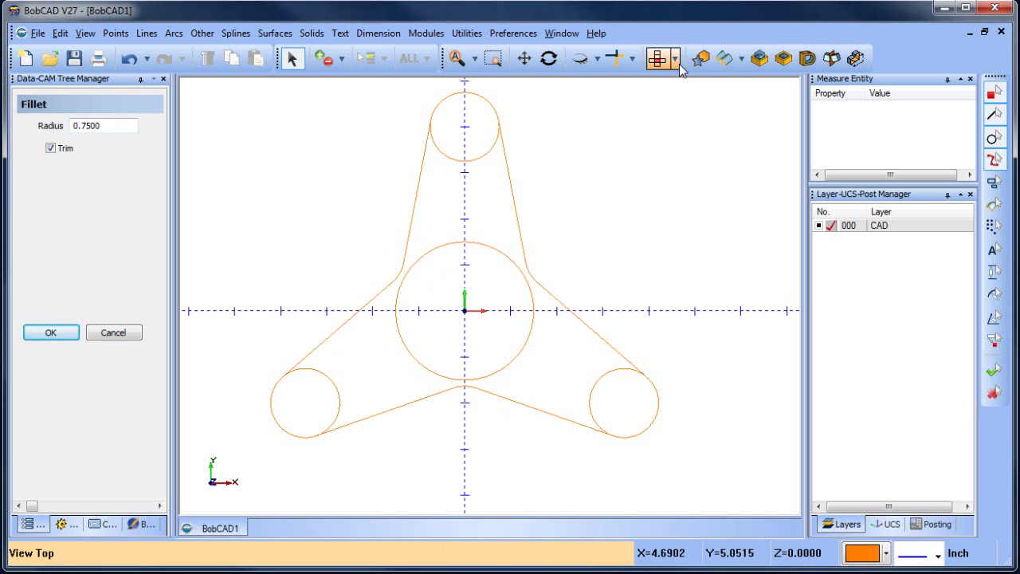
# Step: Quick Trim the inner arc of the lower-left small circle and check both tangent junctions up close
pyautogui.click(634, 58)
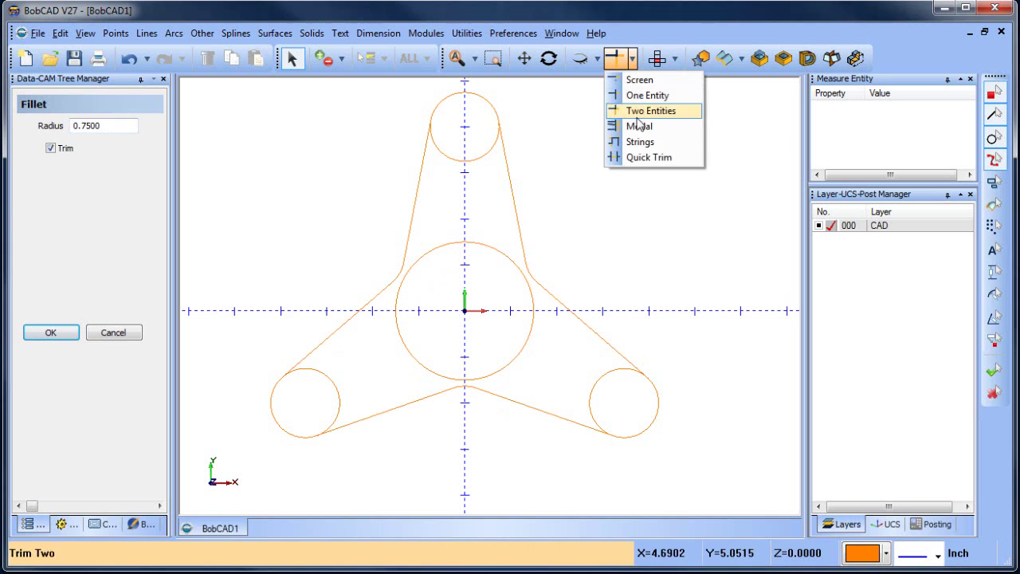
pyautogui.click(622, 154)
pyautogui.click(340, 403)
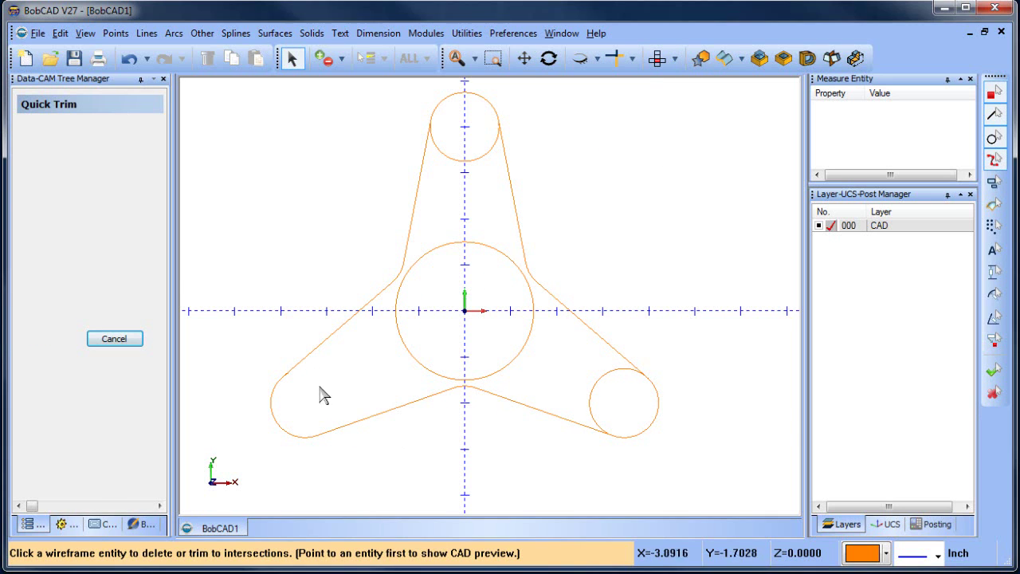
pyautogui.scroll(5, 326, 391)
pyautogui.scroll(2, 421, 326)
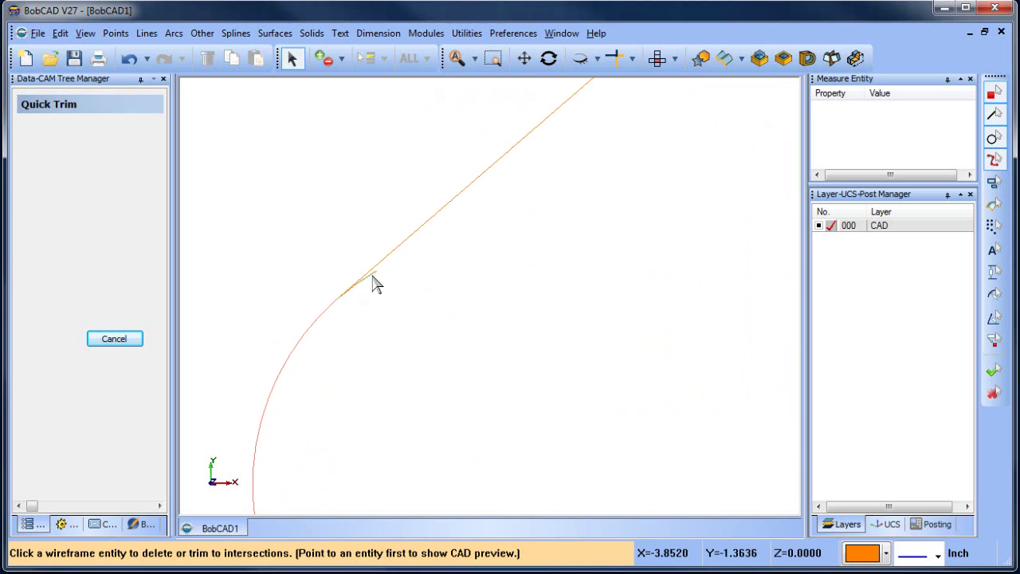
pyautogui.scroll(-5, 496, 366)
pyautogui.scroll(5, 447, 365)
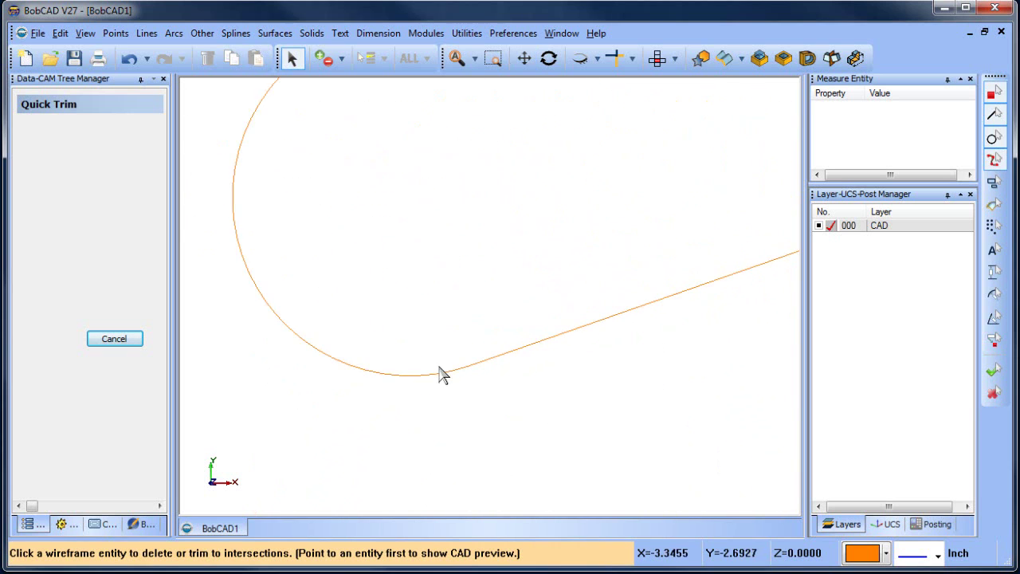
# Step: Trim away the inner arc of the lower-right small circle between its two tangent lines
pyautogui.scroll(-5, 458, 391)
pyautogui.scroll(-2, 563, 334)
pyautogui.moveTo(665, 353); pyautogui.dragTo(379, 352, button='middle')
pyautogui.click(520, 292)
pyautogui.scroll(4, 547, 341)
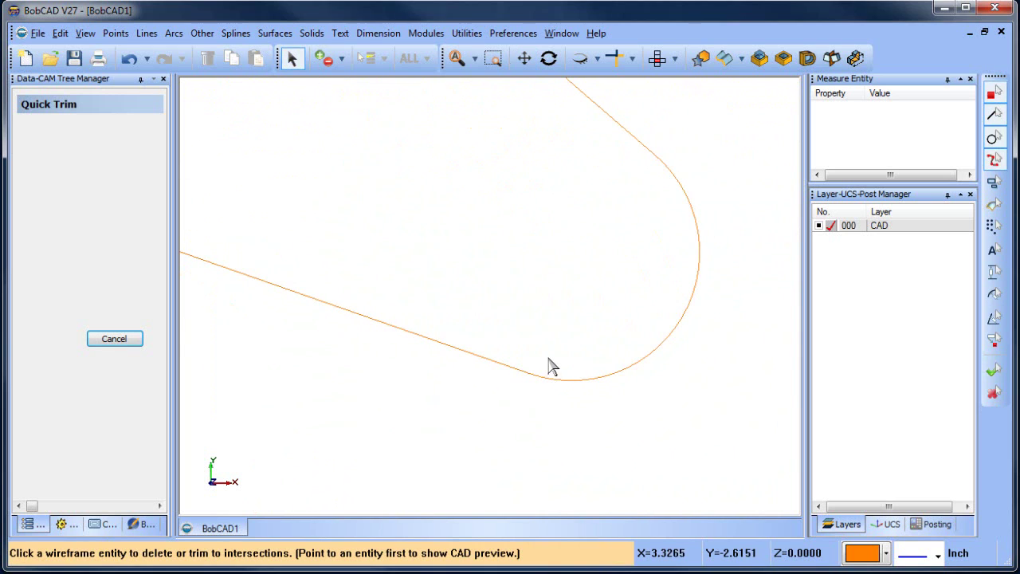
# Step: Trim away the inner arc of the upper small circle between its tangent lines and finish trimming
pyautogui.scroll(-4, 523, 246)
pyautogui.moveTo(504, 249); pyautogui.dragTo(579, 407, button='middle')
pyautogui.scroll(-2, 533, 280)
pyautogui.moveTo(544, 216); pyautogui.dragTo(551, 309, button='middle')
pyautogui.scroll(2, 464, 265)
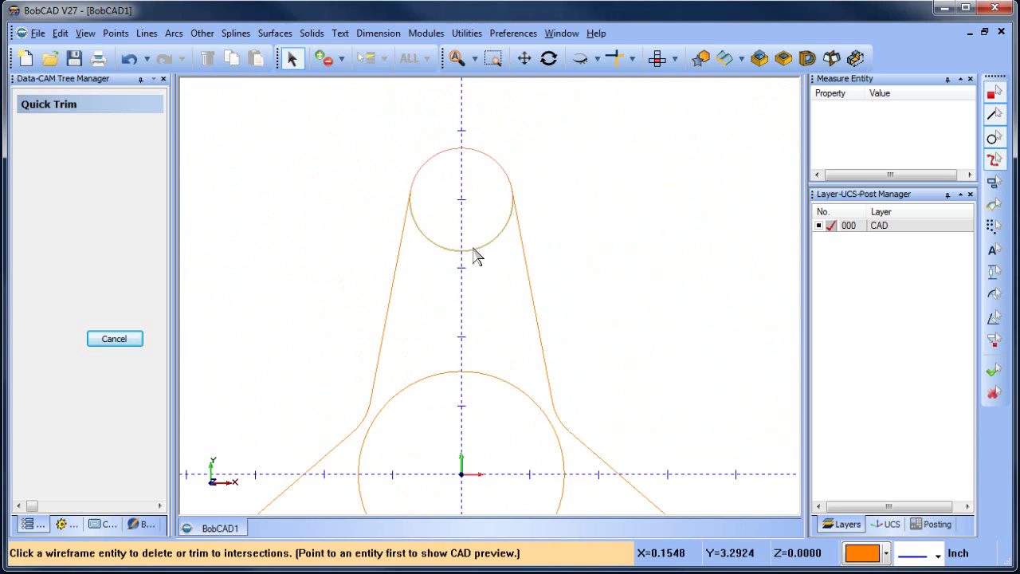
pyautogui.click(477, 257)
pyautogui.scroll(3, 506, 210)
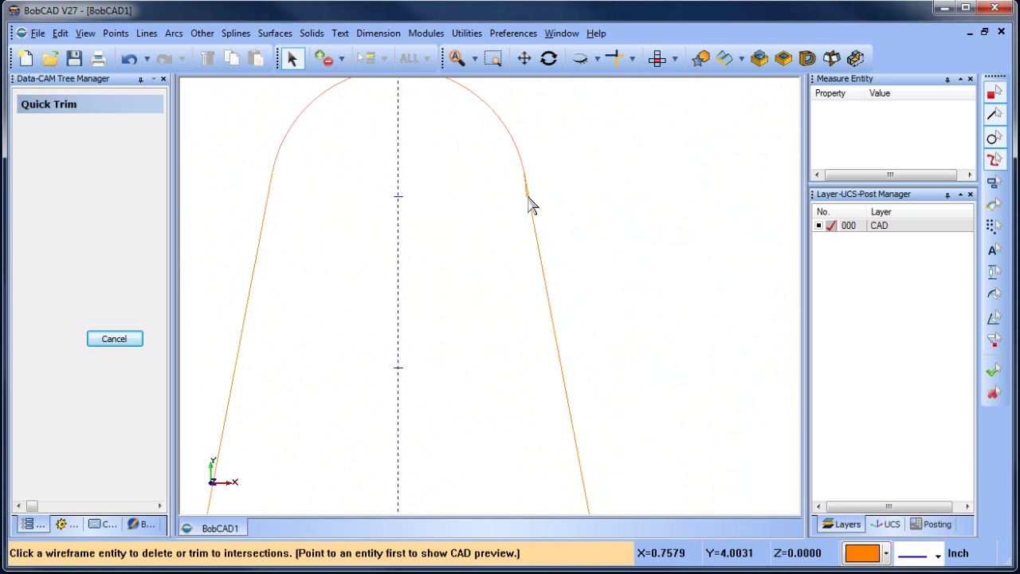
pyautogui.scroll(-3, 451, 236)
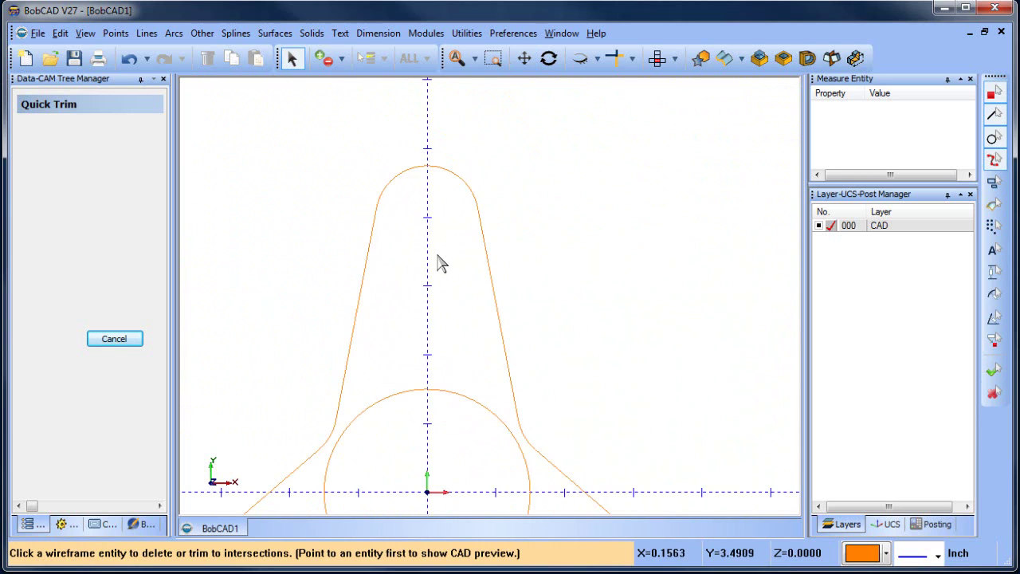
pyautogui.scroll(-2, 441, 263)
pyautogui.moveTo(426, 314); pyautogui.dragTo(426, 239, button='middle')
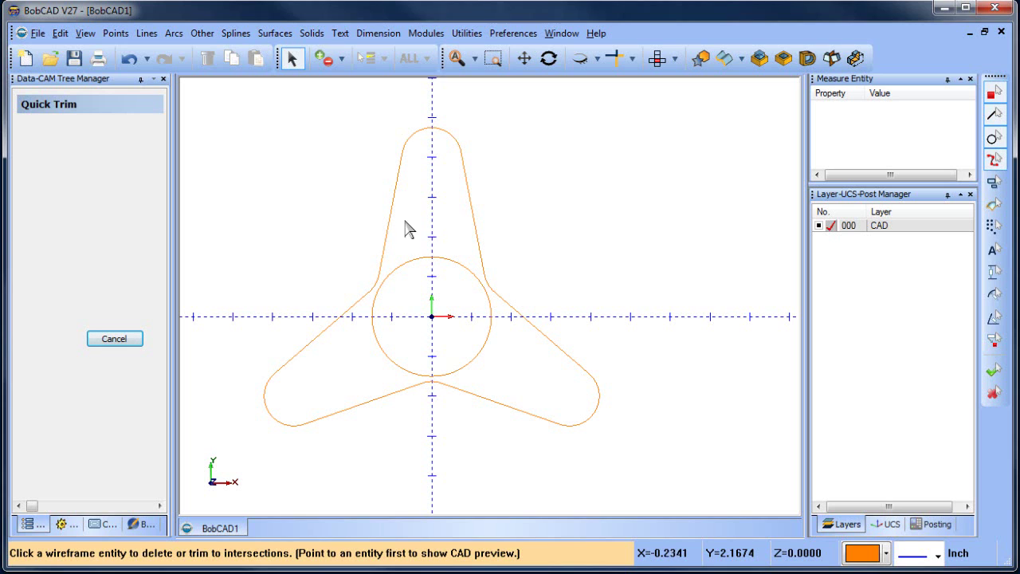
pyautogui.rightClick(320, 178)
pyautogui.click(343, 200)
# Step: Add full circles of 0.375 radius at the centers of all three rounded arm ends
pyautogui.click(173, 34)
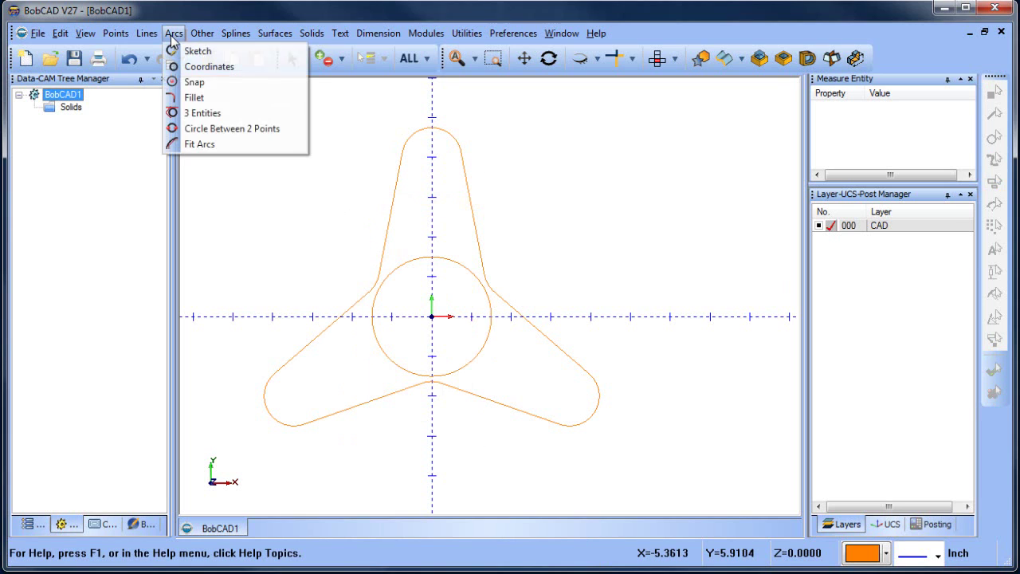
pyautogui.click(201, 82)
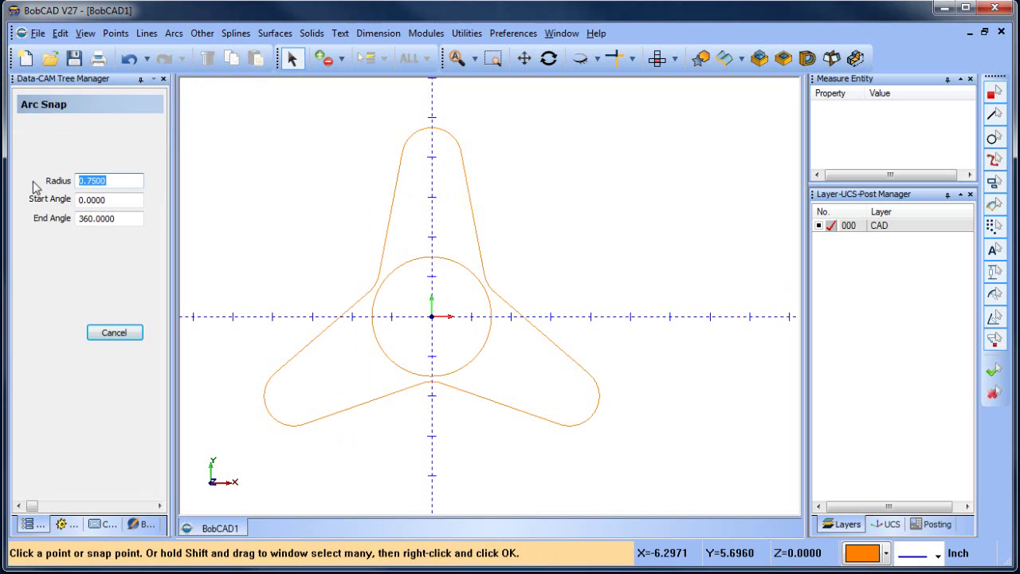
pyautogui.write('.375')
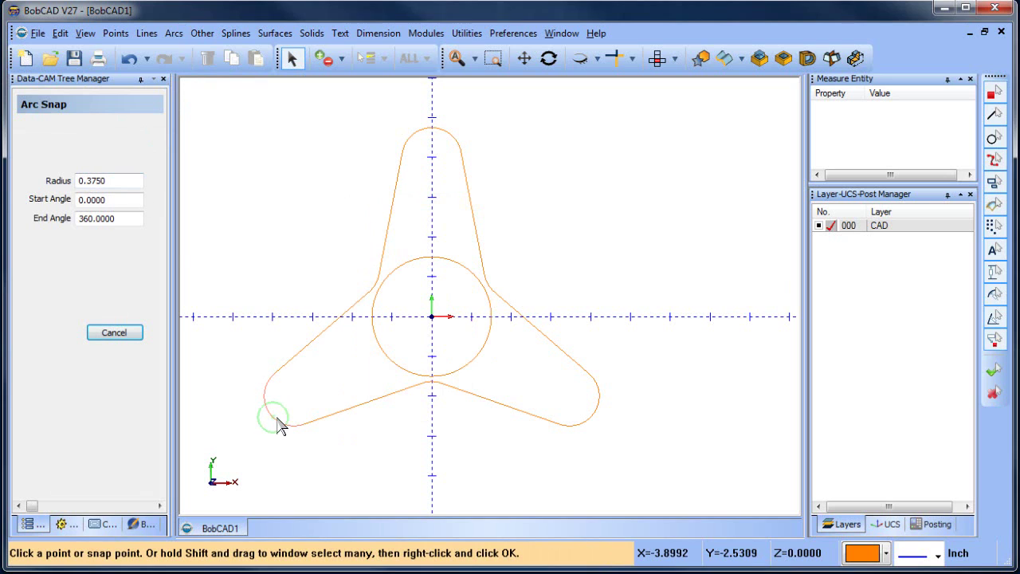
pyautogui.click(296, 404)
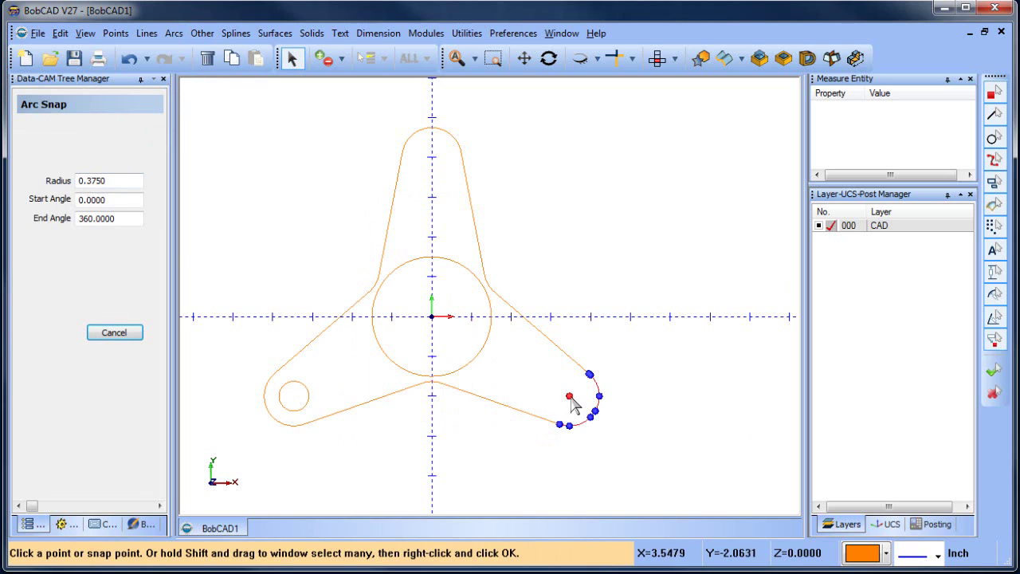
pyautogui.click(576, 407)
pyautogui.click(436, 163)
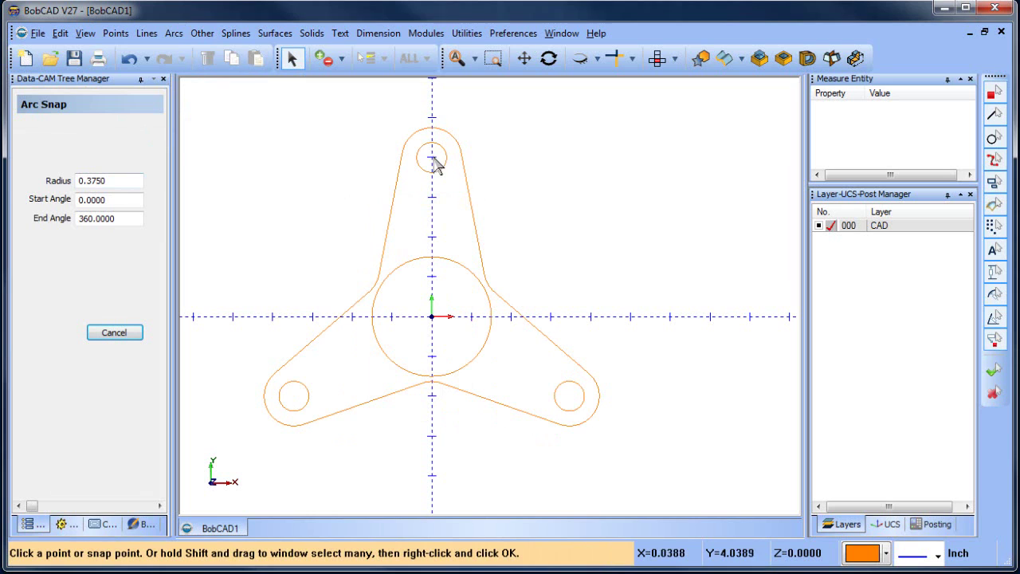
pyautogui.rightClick(526, 209)
pyautogui.click(572, 231)
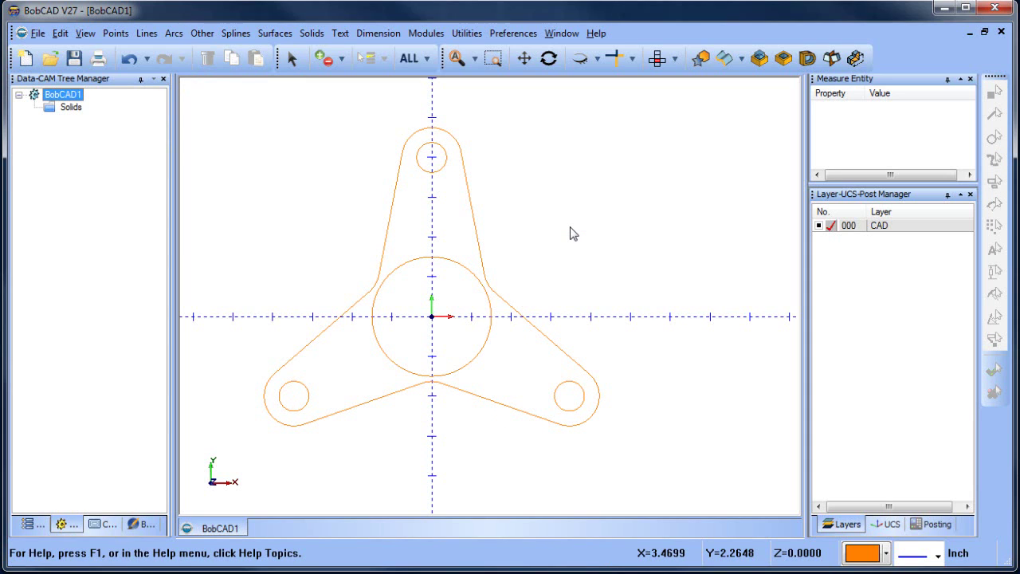
# Step: Edit the central circle at the origin and set its radius to 1
pyautogui.click(292, 58)
pyautogui.click(446, 266)
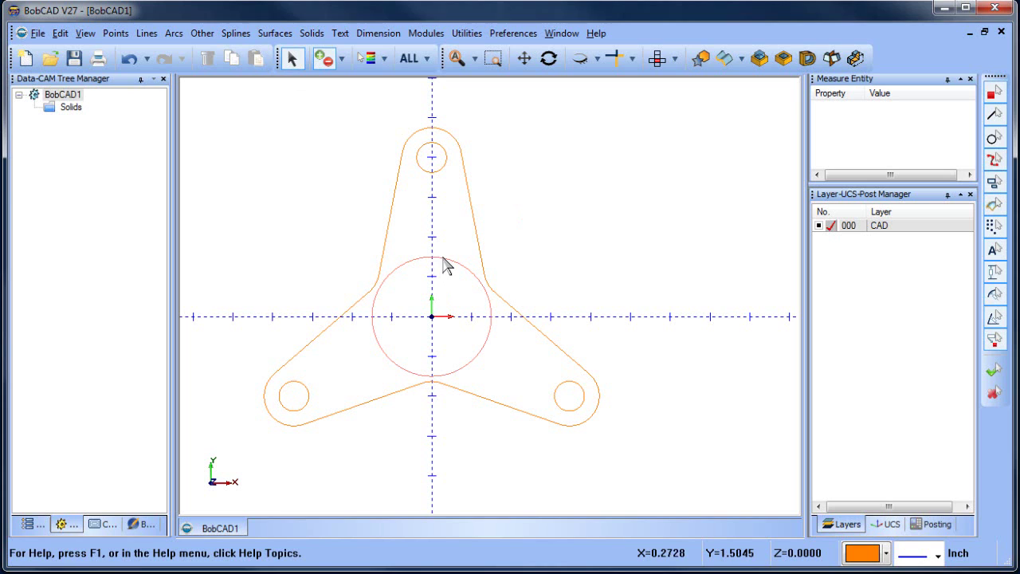
pyautogui.rightClick(536, 204)
pyautogui.click(594, 389)
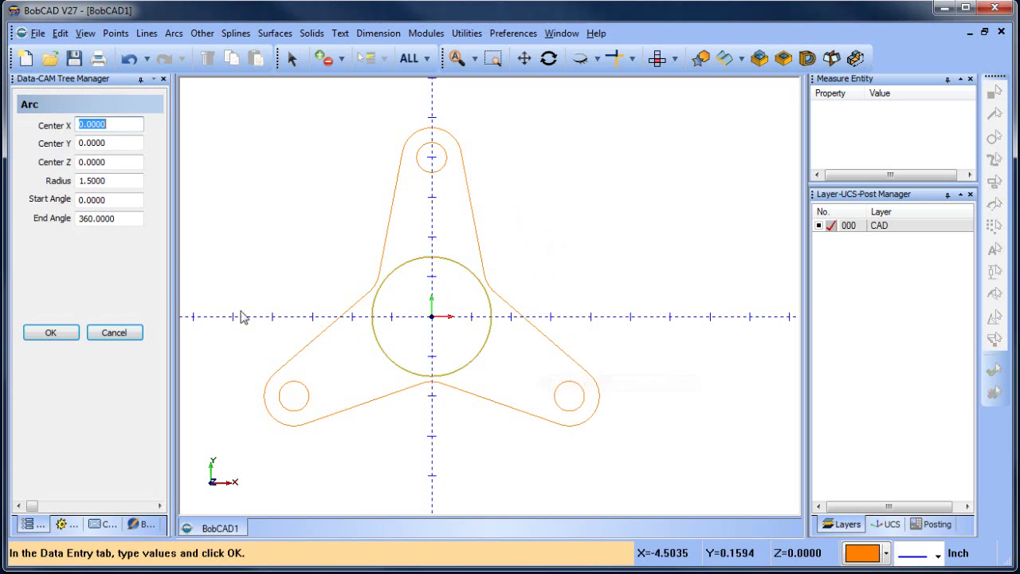
pyautogui.click(125, 181)
pyautogui.write('1')
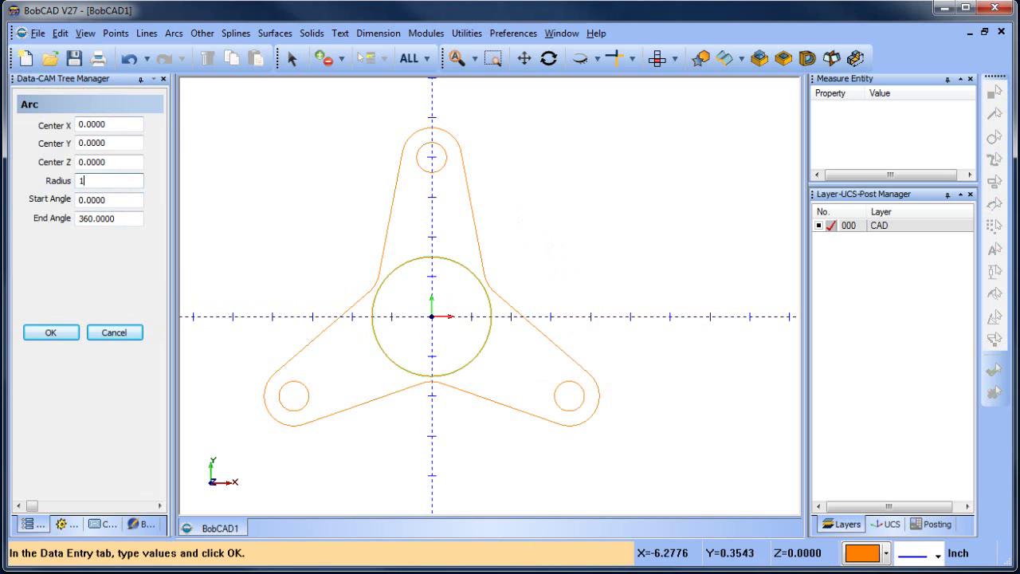
pyautogui.click(50, 332)
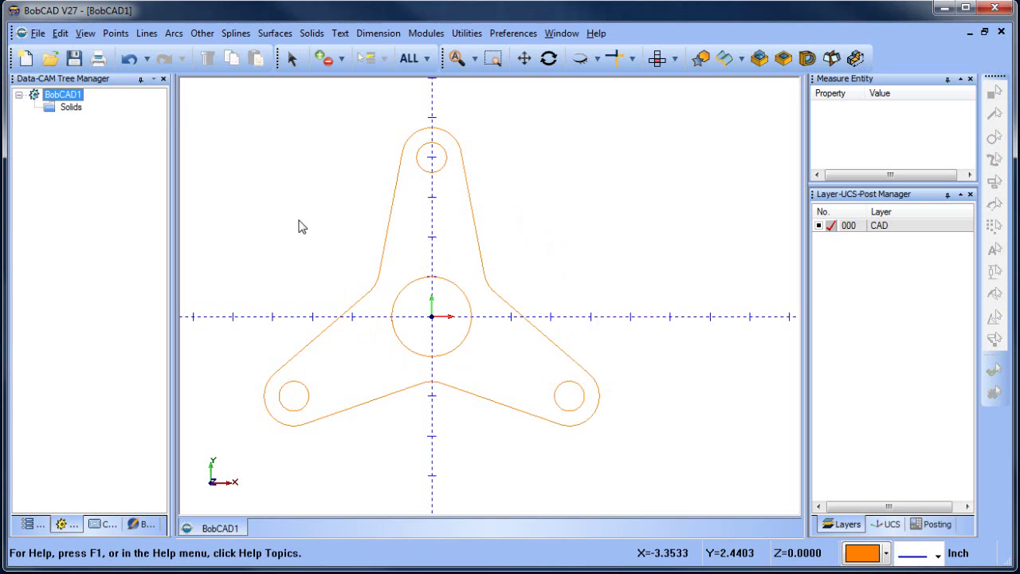
pyautogui.click(200, 33)
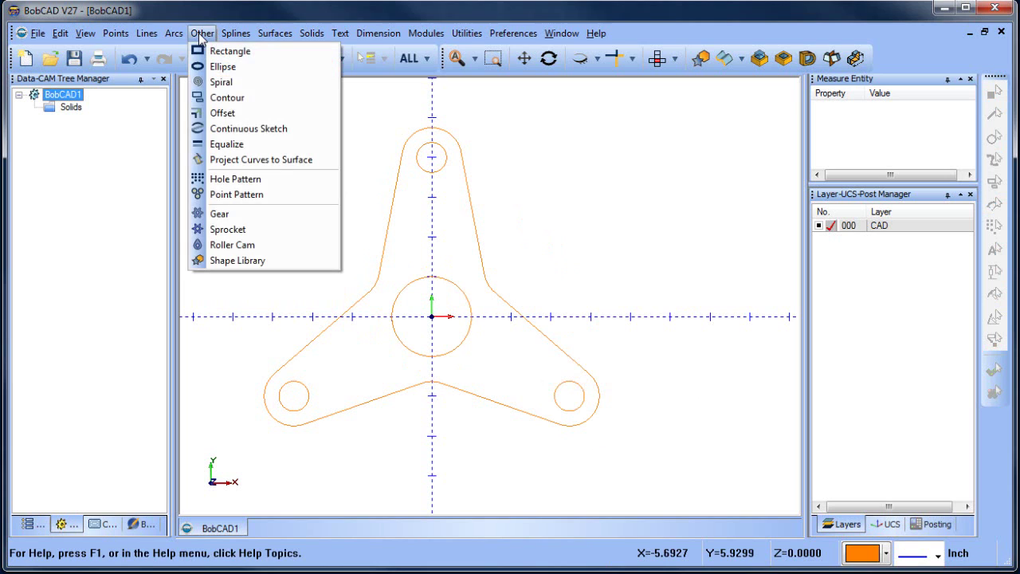
pyautogui.click(239, 114)
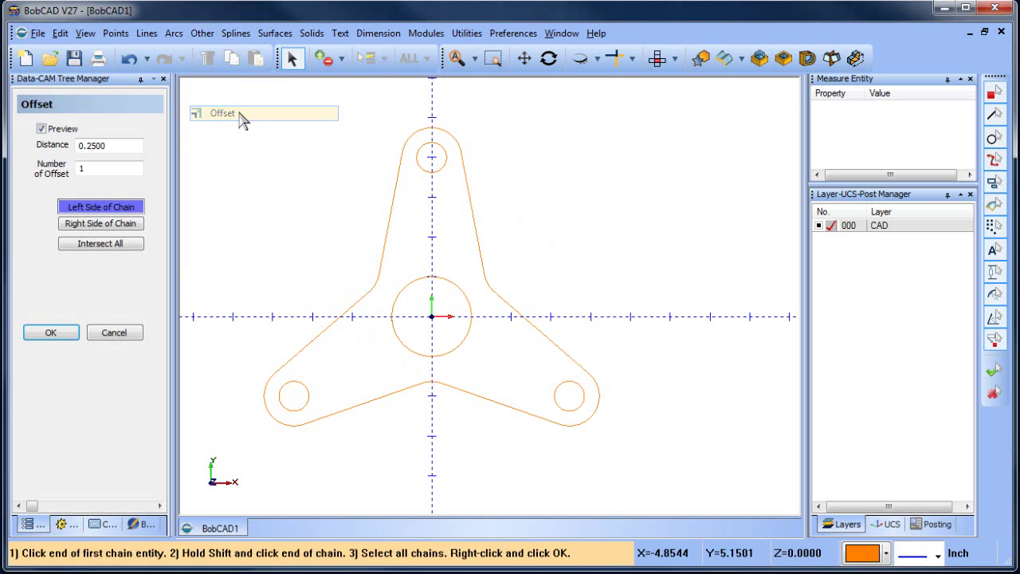
pyautogui.click(424, 172)
pyautogui.click(306, 396)
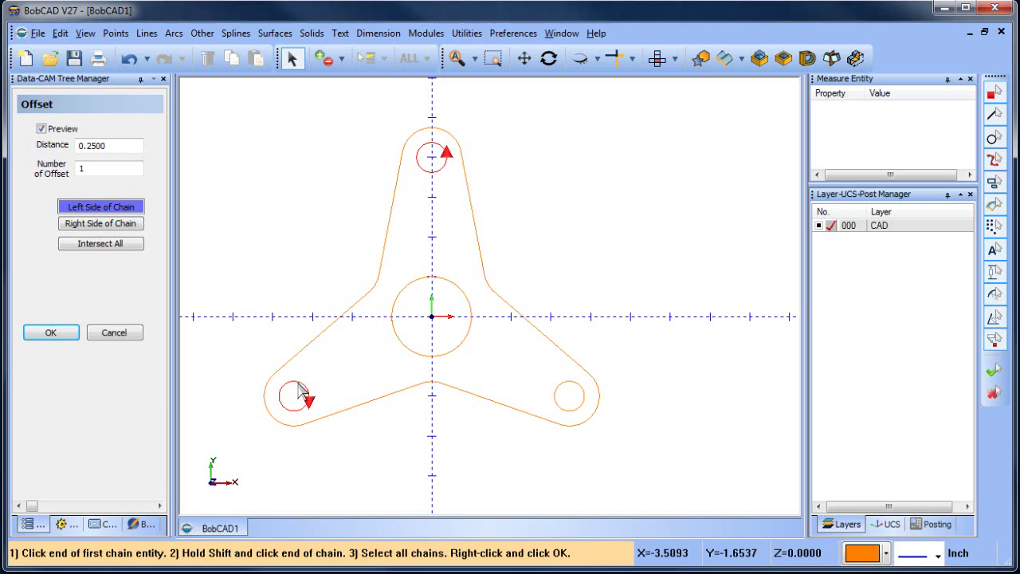
pyautogui.click(293, 409)
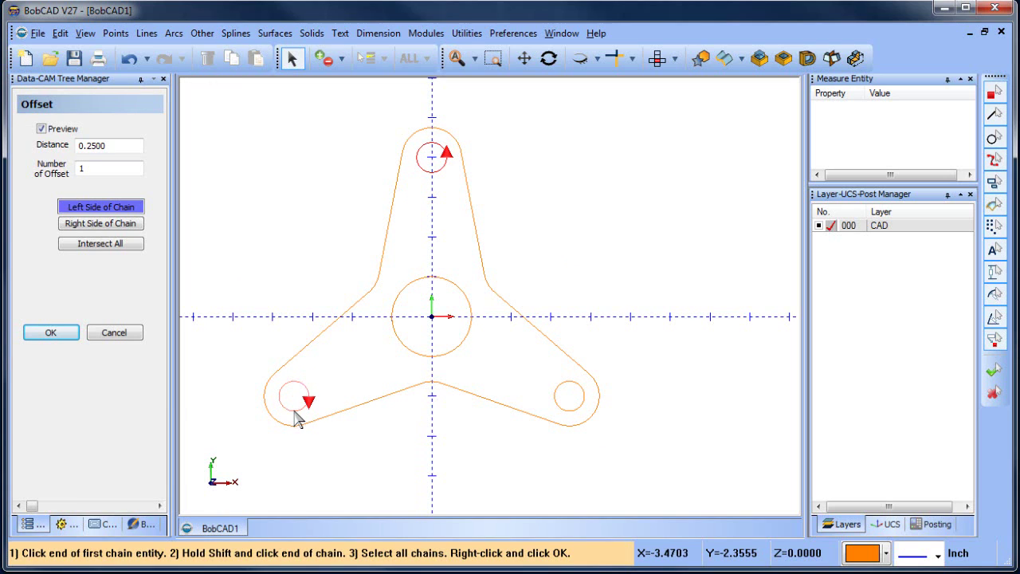
pyautogui.click(294, 411)
pyautogui.click(306, 389)
pyautogui.click(294, 410)
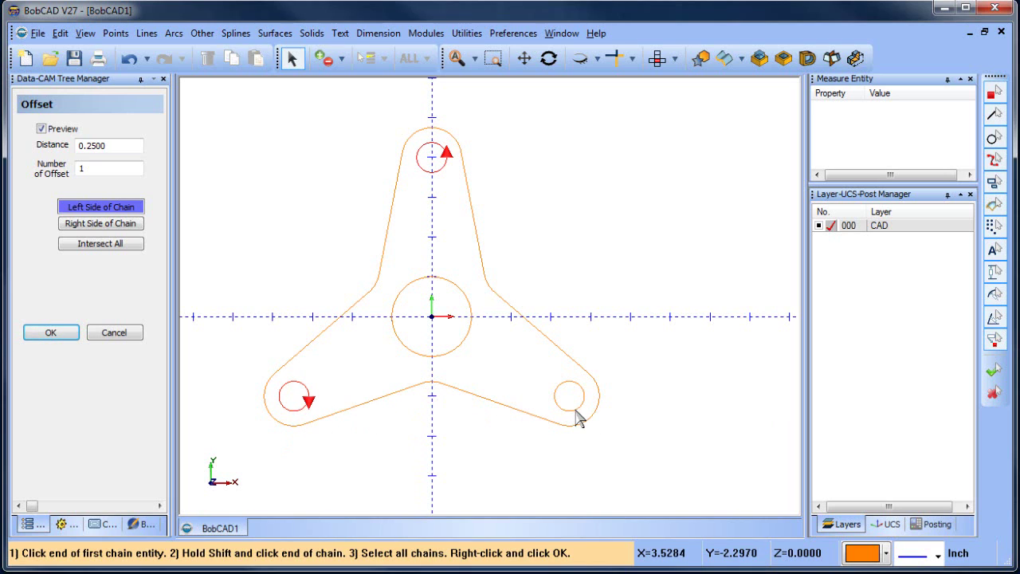
pyautogui.click(582, 403)
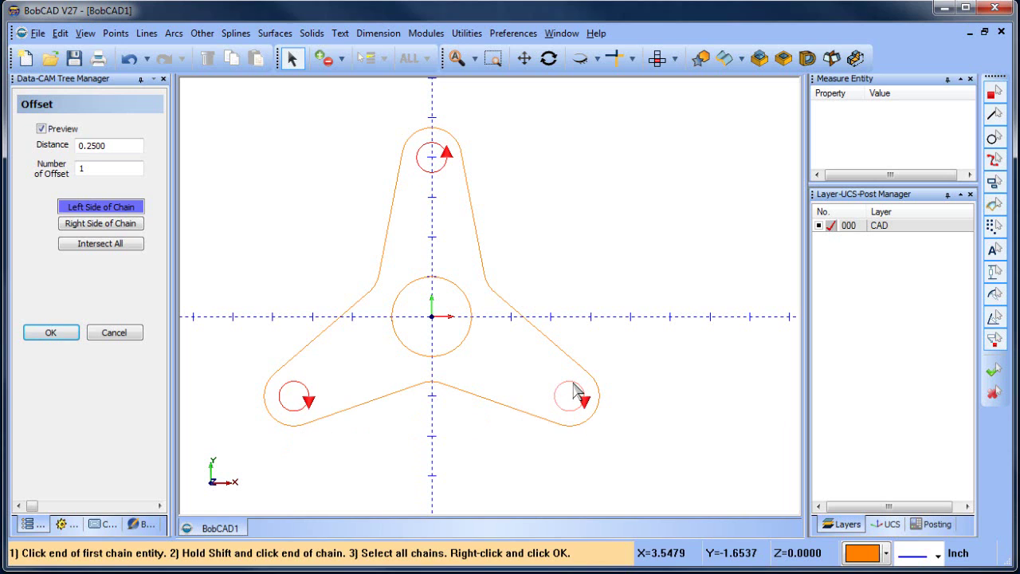
pyautogui.click(442, 169)
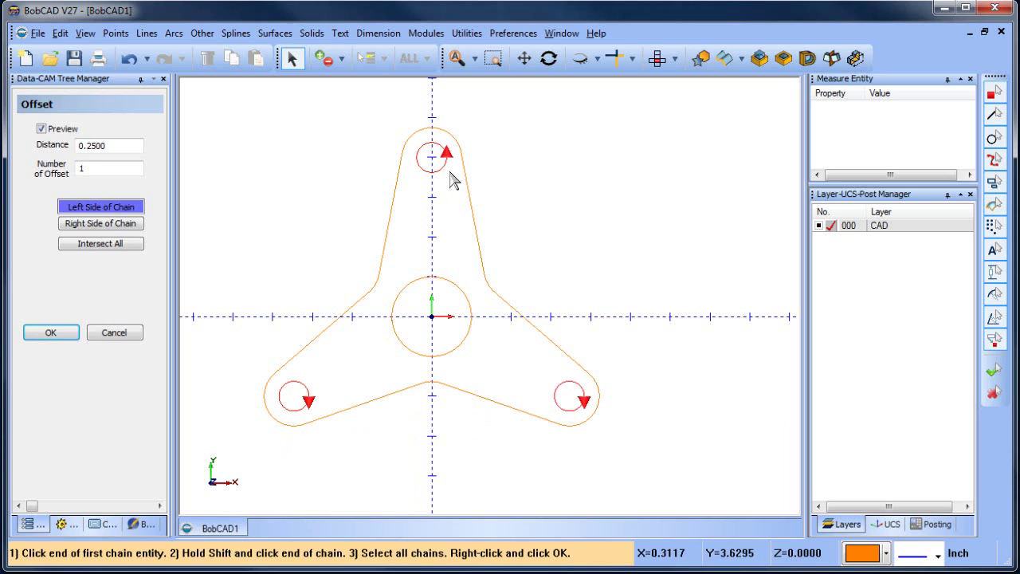
pyautogui.rightClick(522, 155)
pyautogui.click(561, 180)
# Step: Divide the three arm-hole circles and the center circle into two segments each with Break Divide
pyautogui.click(467, 32)
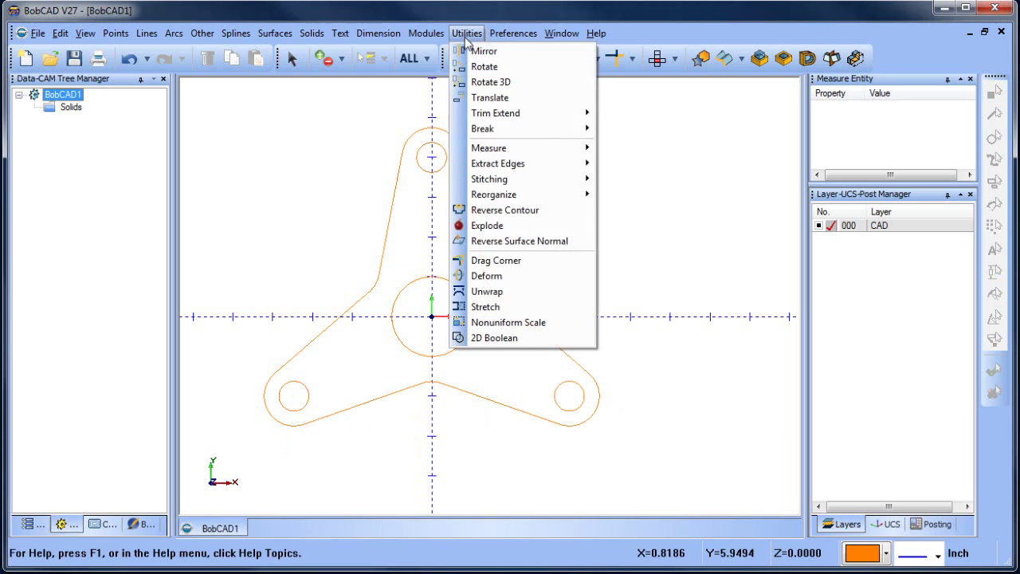
pyautogui.moveTo(489, 127)
pyautogui.click(649, 191)
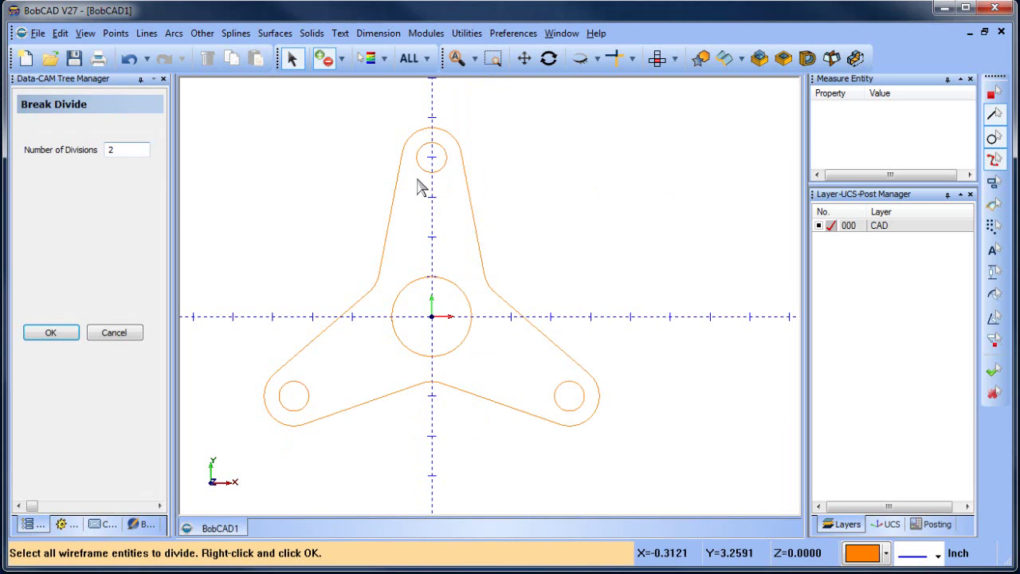
pyautogui.click(435, 173)
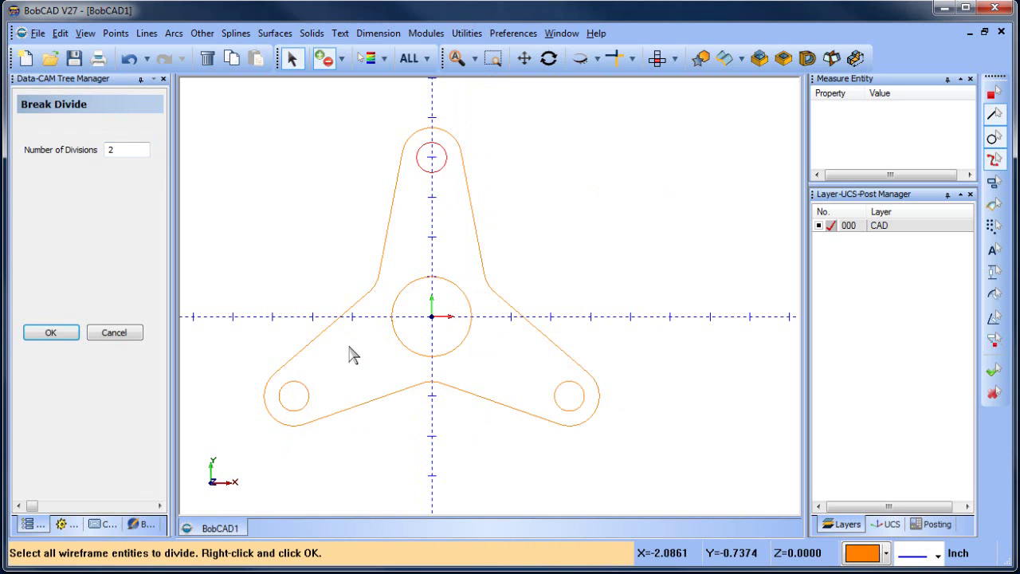
pyautogui.click(295, 392)
pyautogui.click(570, 386)
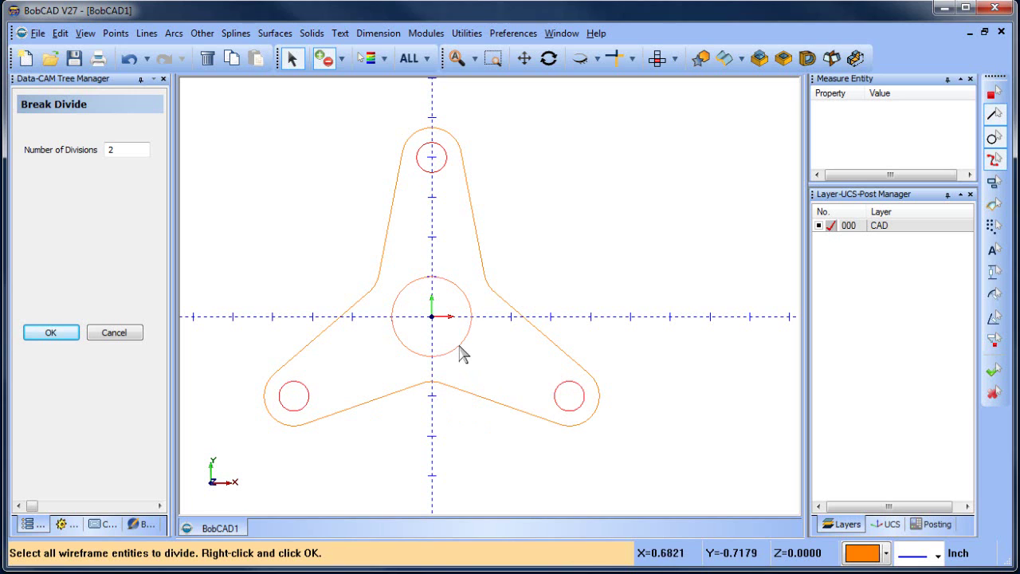
pyautogui.click(462, 354)
pyautogui.rightClick(606, 244)
pyautogui.rightClick(565, 174)
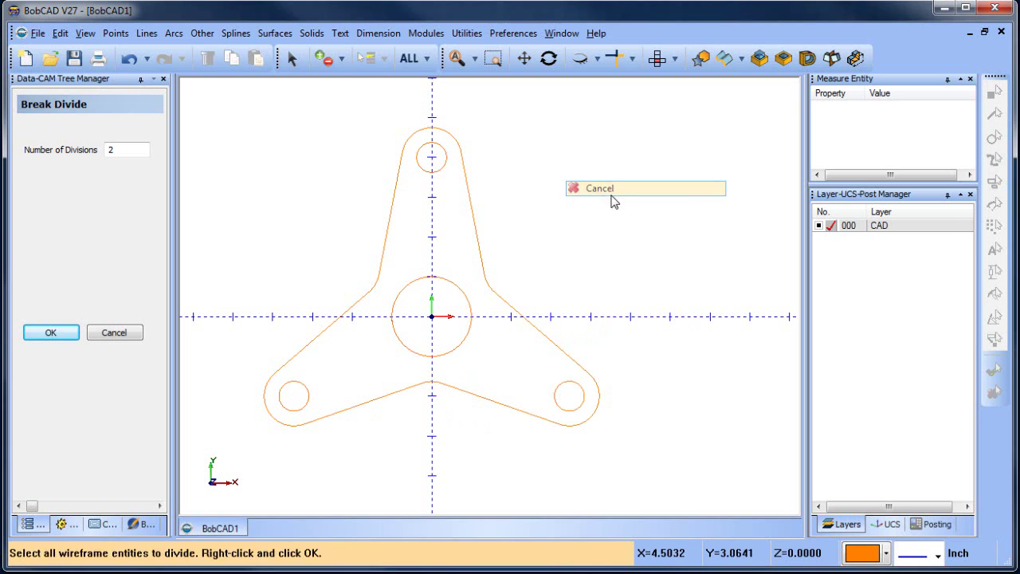
pyautogui.click(593, 190)
# Step: Begin an offset at the hole circles, selecting the three arm-hole circles as chains that all run counterclockwise
pyautogui.click(202, 32)
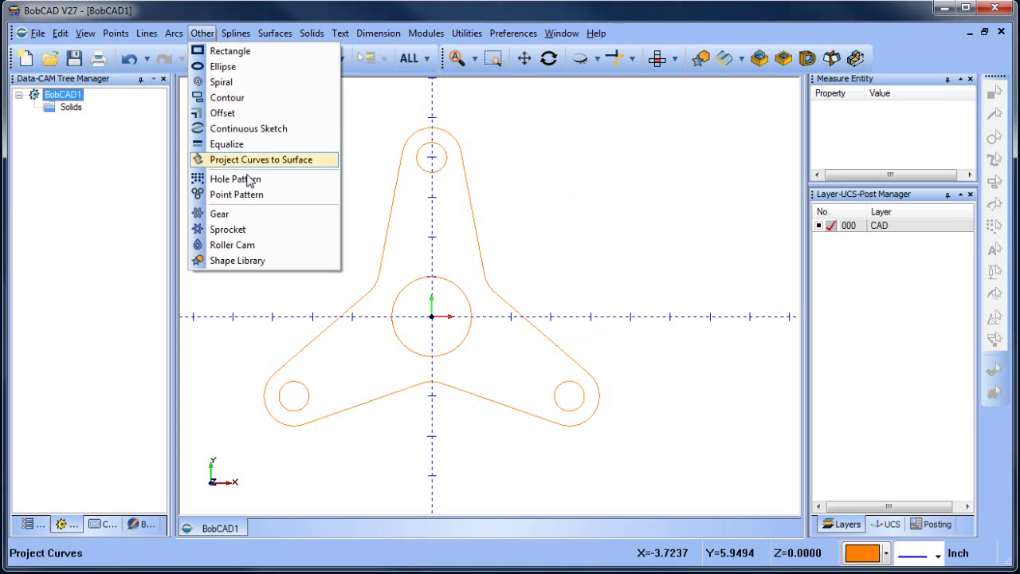
pyautogui.click(243, 114)
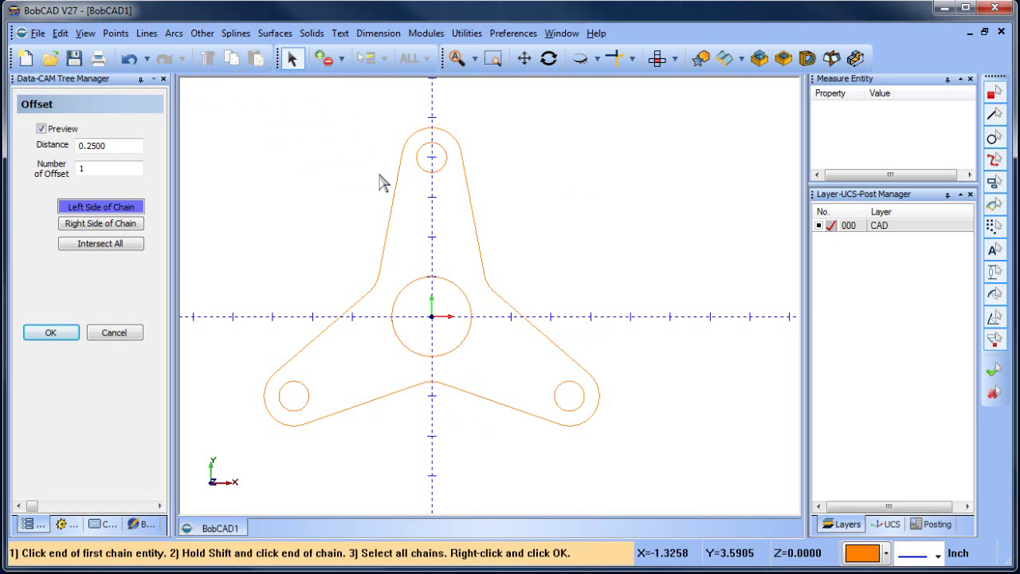
pyautogui.click(444, 166)
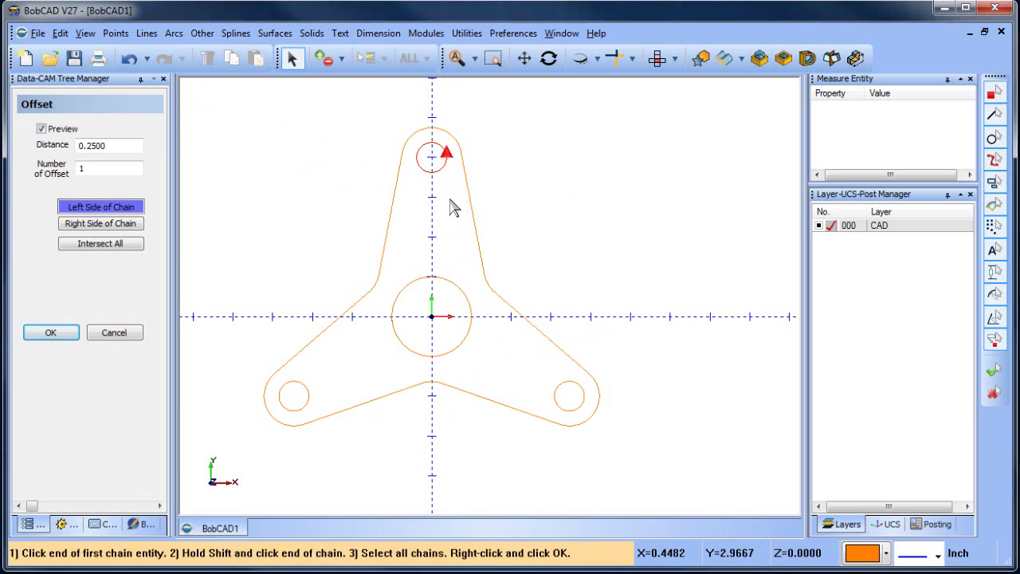
pyautogui.click(422, 176)
pyautogui.click(423, 177)
pyautogui.click(421, 165)
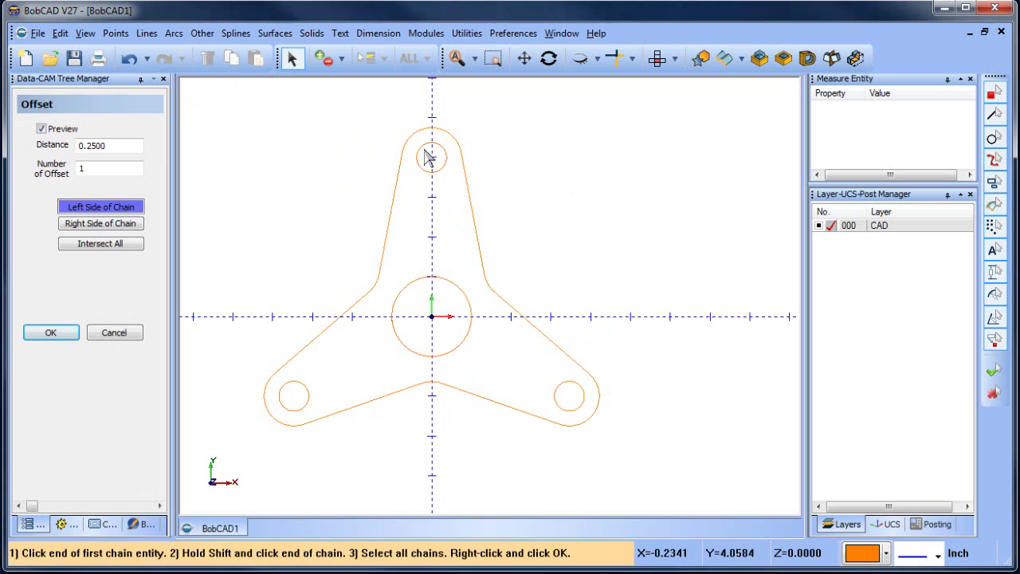
pyautogui.click(424, 147)
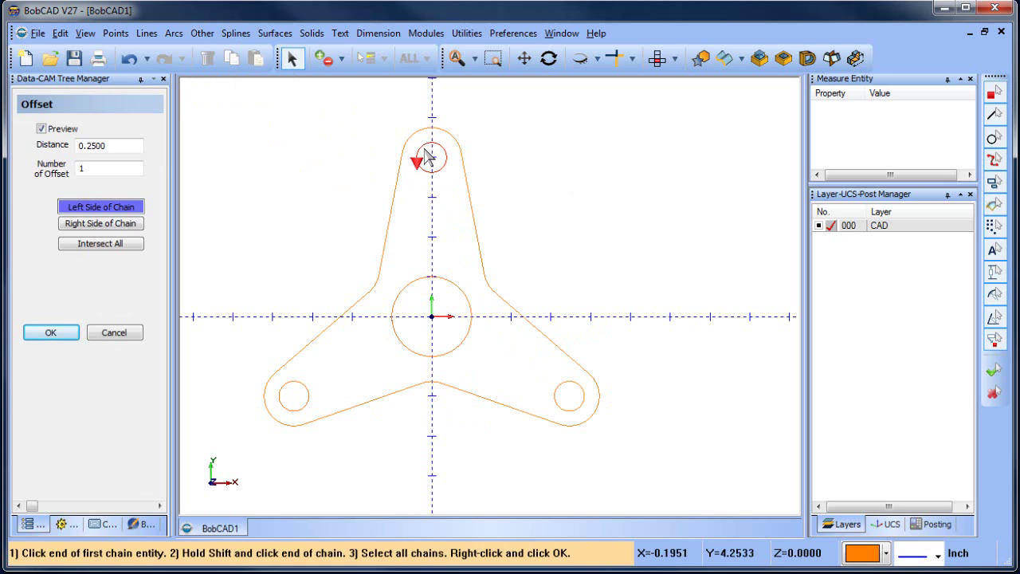
pyautogui.click(282, 398)
pyautogui.click(558, 392)
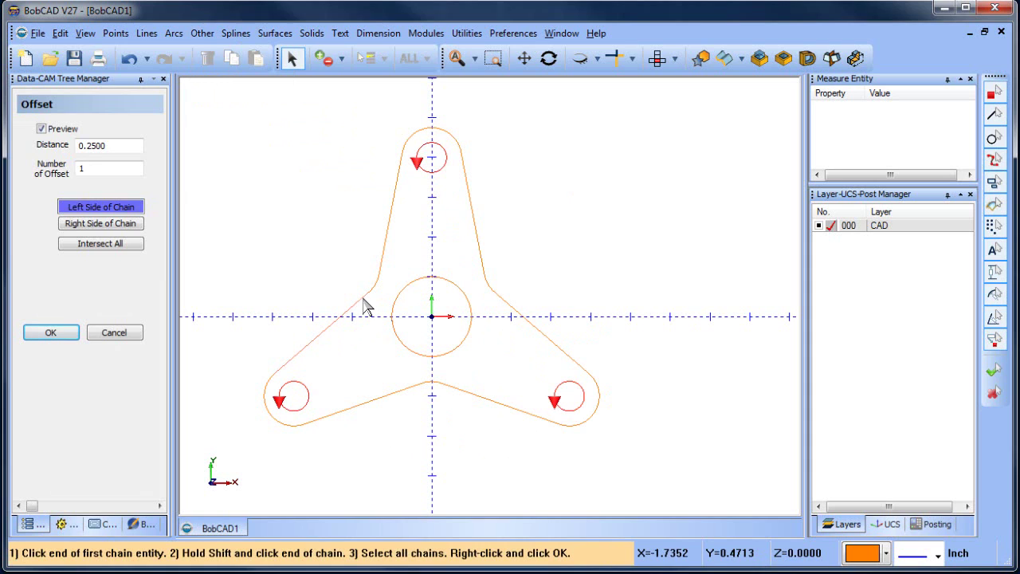
# Step: Add the center circle, running counterclockwise, and the part's outer outline to the offset chains
pyautogui.click(398, 344)
pyautogui.click(402, 298)
pyautogui.click(401, 298)
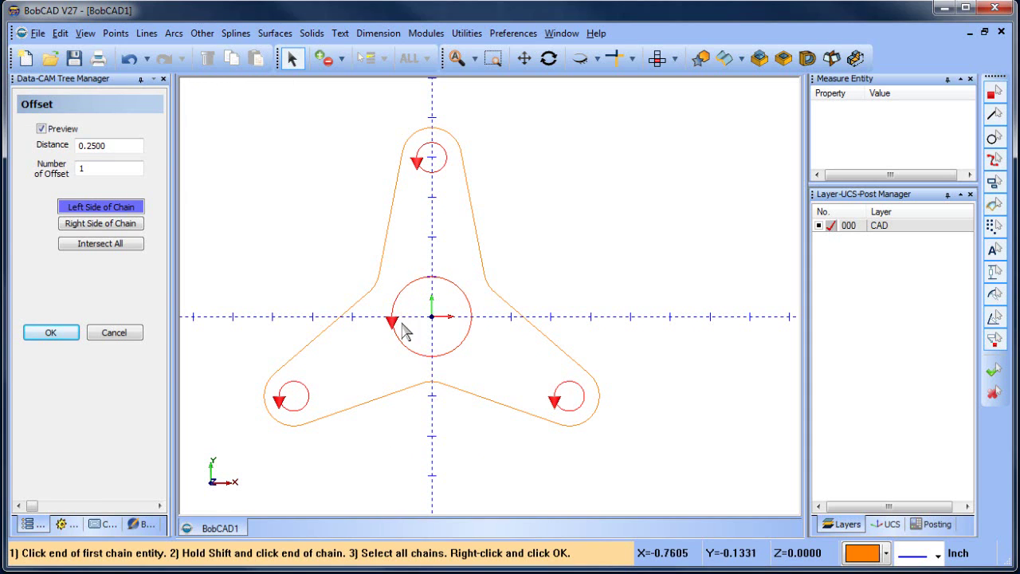
pyautogui.click(351, 308)
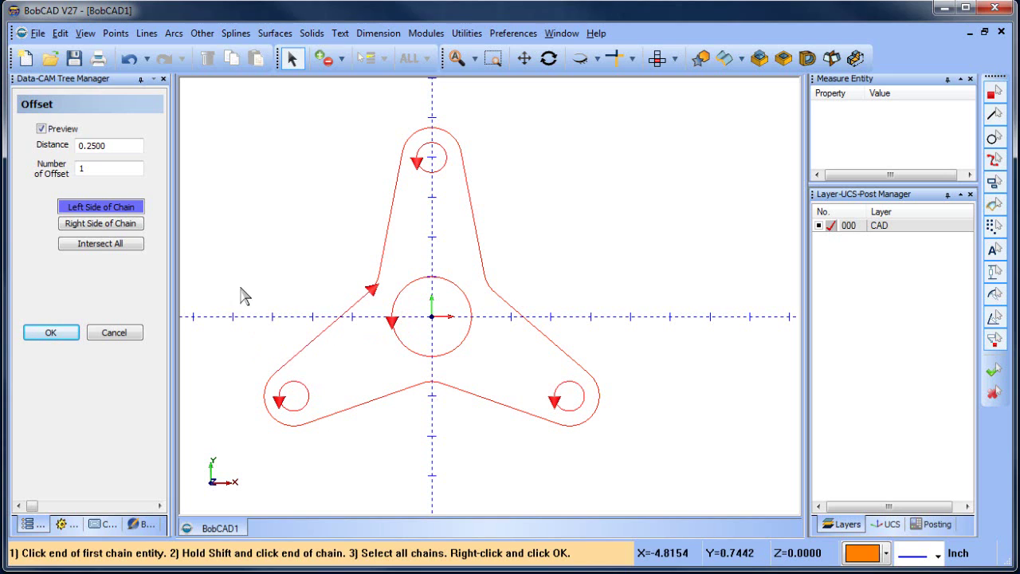
# Step: Confirm the chains and set the offset to the right side of the chains at a distance of 0.375
pyautogui.rightClick(289, 228)
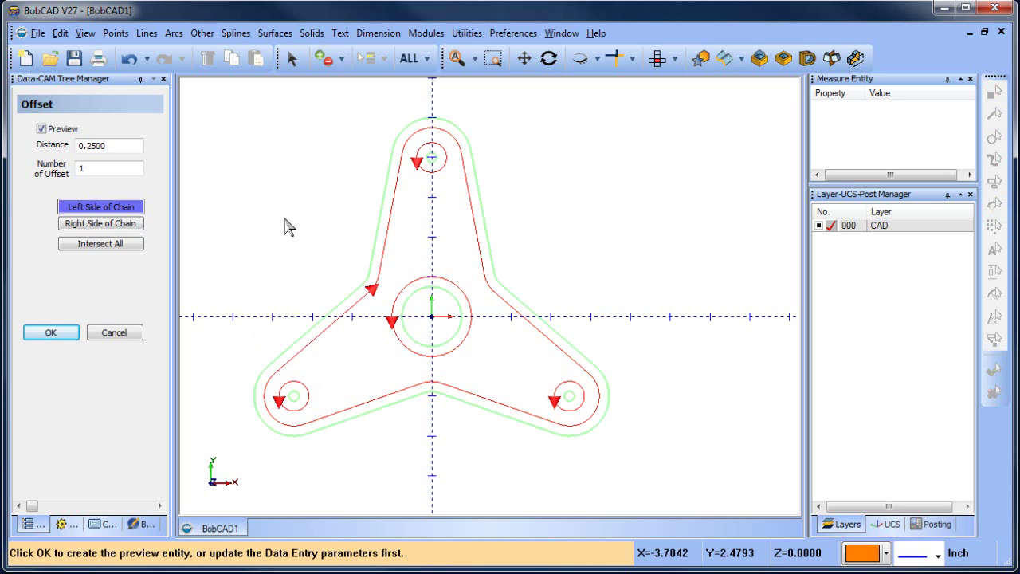
pyautogui.click(121, 225)
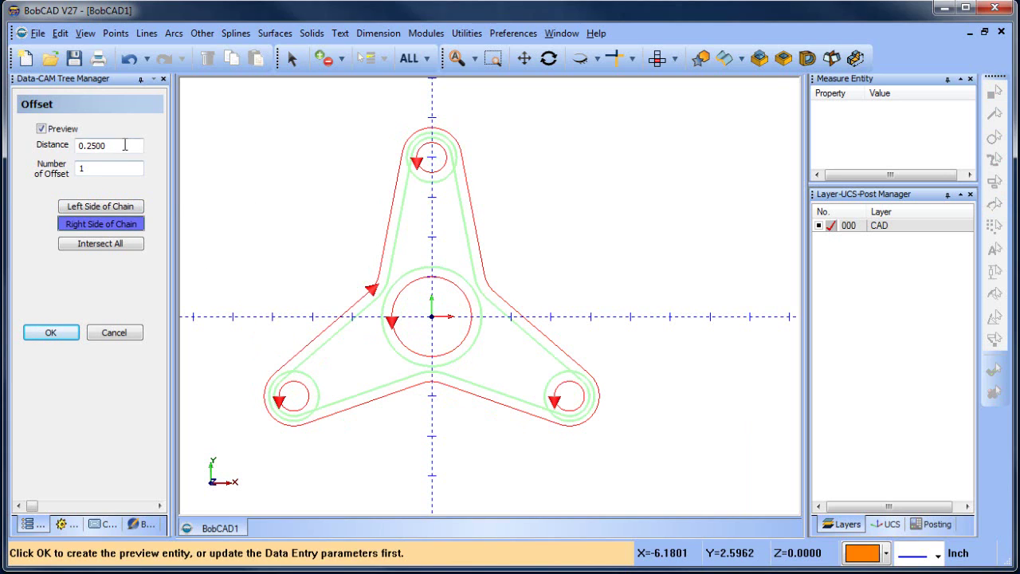
pyautogui.moveTo(119, 146); pyautogui.dragTo(53, 149)
pyautogui.write('.375')
pyautogui.click(100, 168)
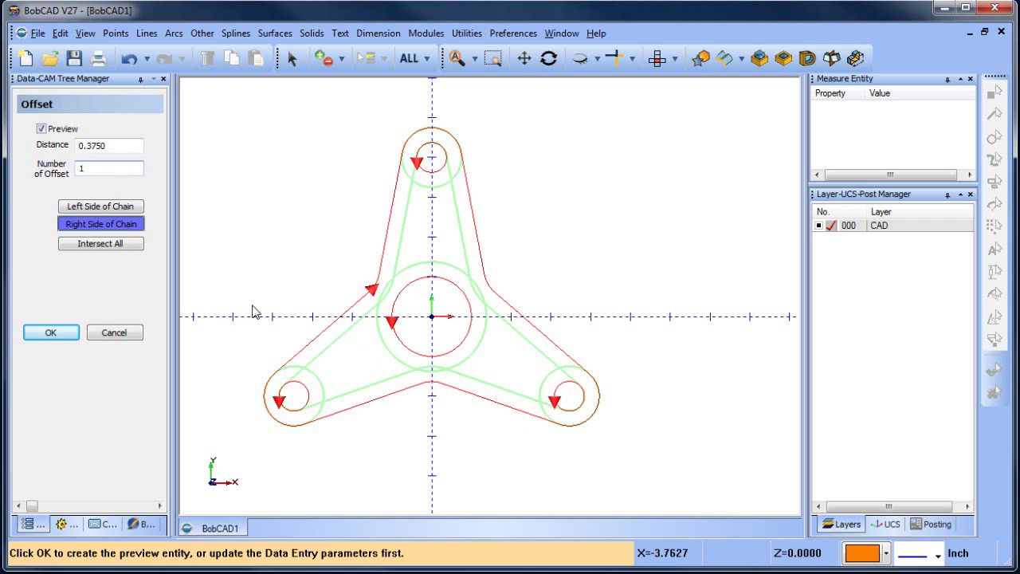
# Step: Turn on intersecting of all offsets and create the three pocket contours in the arms
pyautogui.click(111, 249)
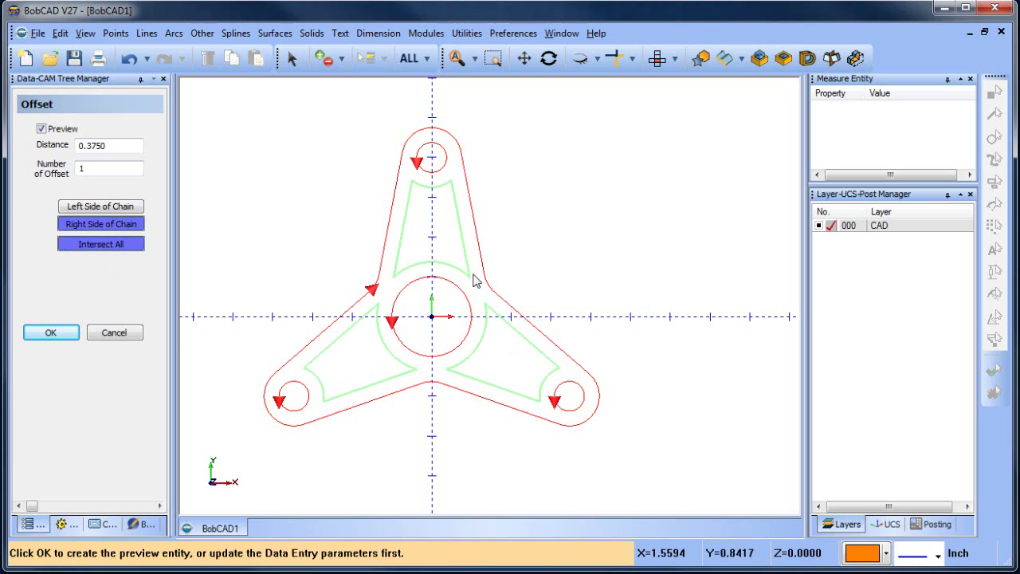
pyautogui.click(111, 249)
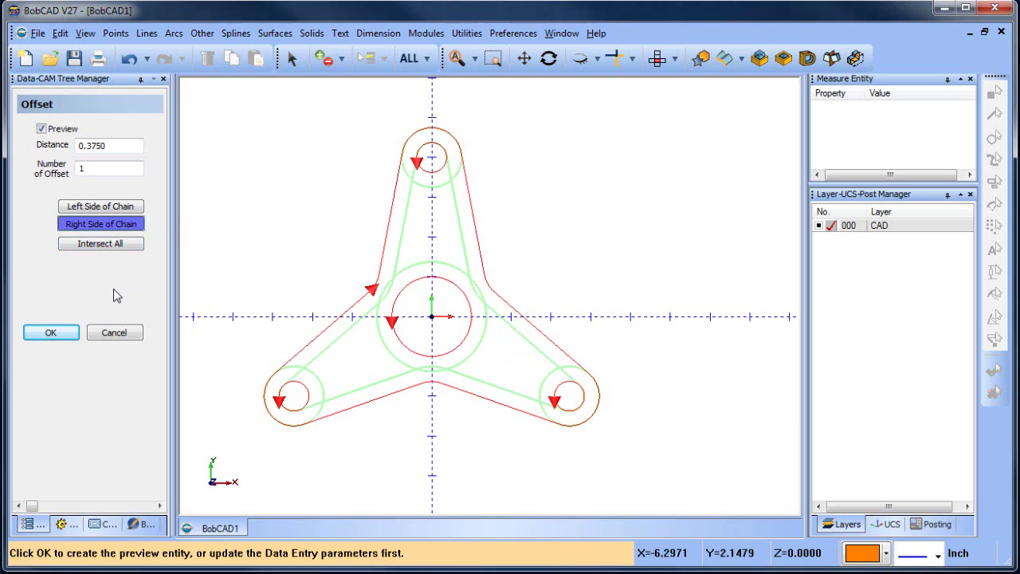
pyautogui.click(119, 245)
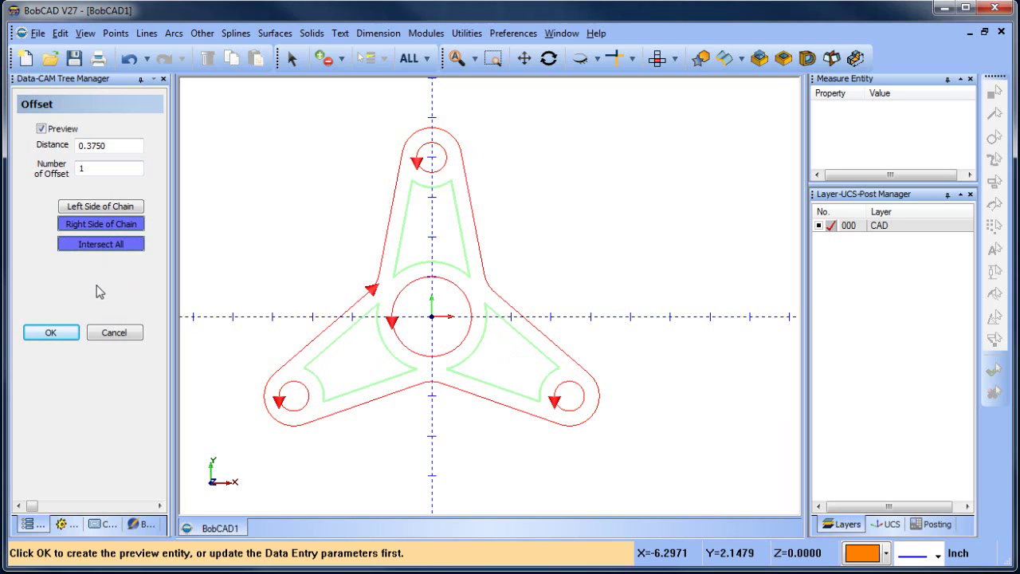
pyautogui.click(50, 333)
pyautogui.click(119, 333)
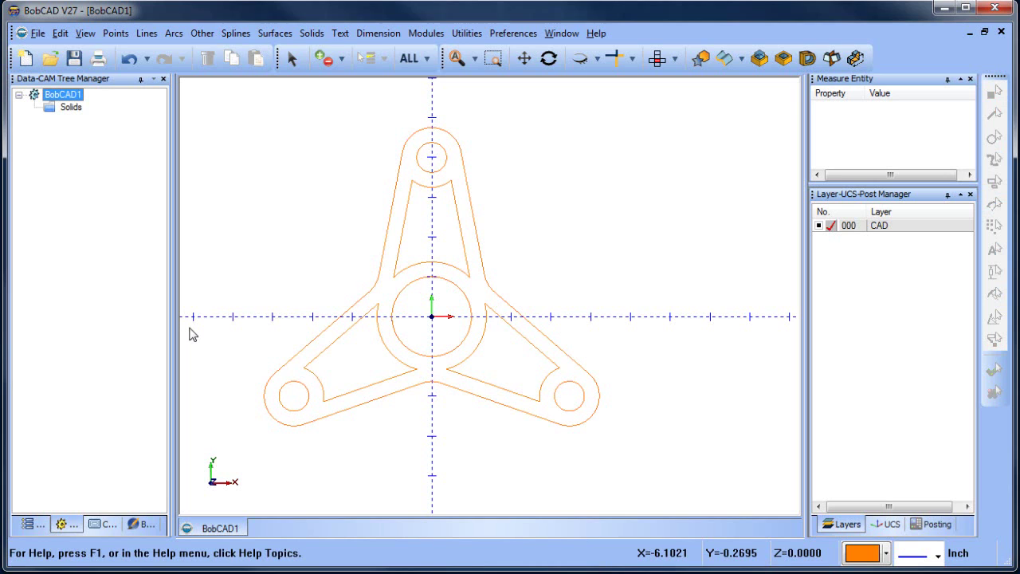
# Step: Fillet the upper outer corner of the lower-left pocket with a trimmed radius of 0.25
pyautogui.click(173, 33)
pyautogui.click(228, 105)
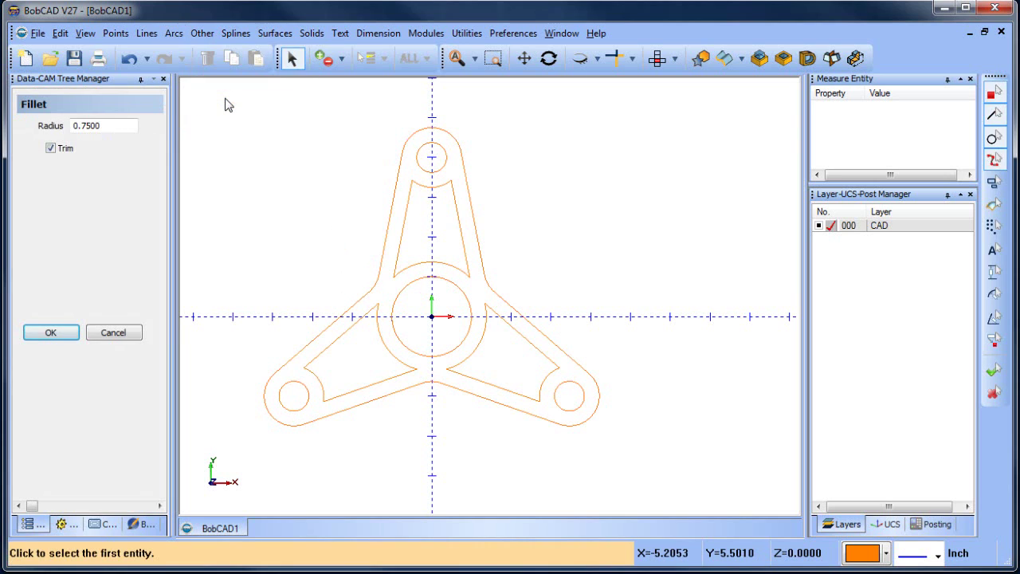
pyautogui.moveTo(128, 125); pyautogui.dragTo(37, 133)
pyautogui.write('.')
pyautogui.click(321, 372)
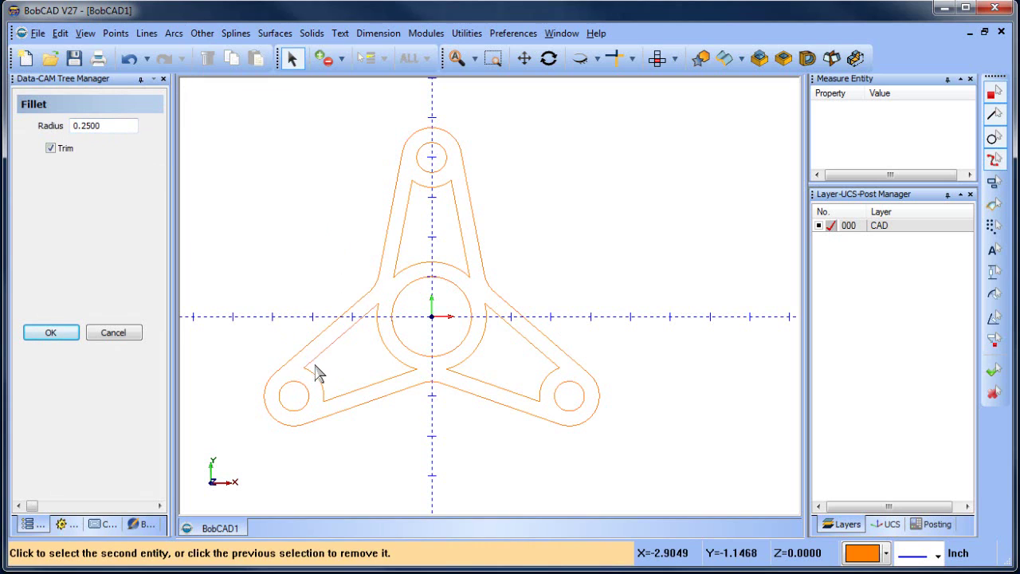
pyautogui.click(317, 383)
# Step: Fillet the remaining three corners of the lower-left pocket with the same radius and finish filleting
pyautogui.click(323, 393)
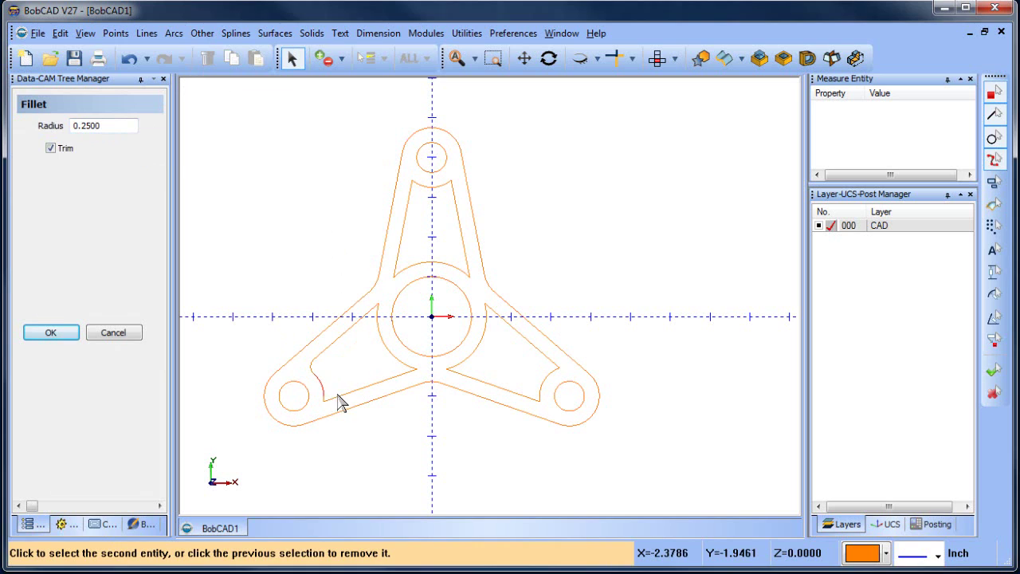
pyautogui.click(341, 399)
pyautogui.click(402, 374)
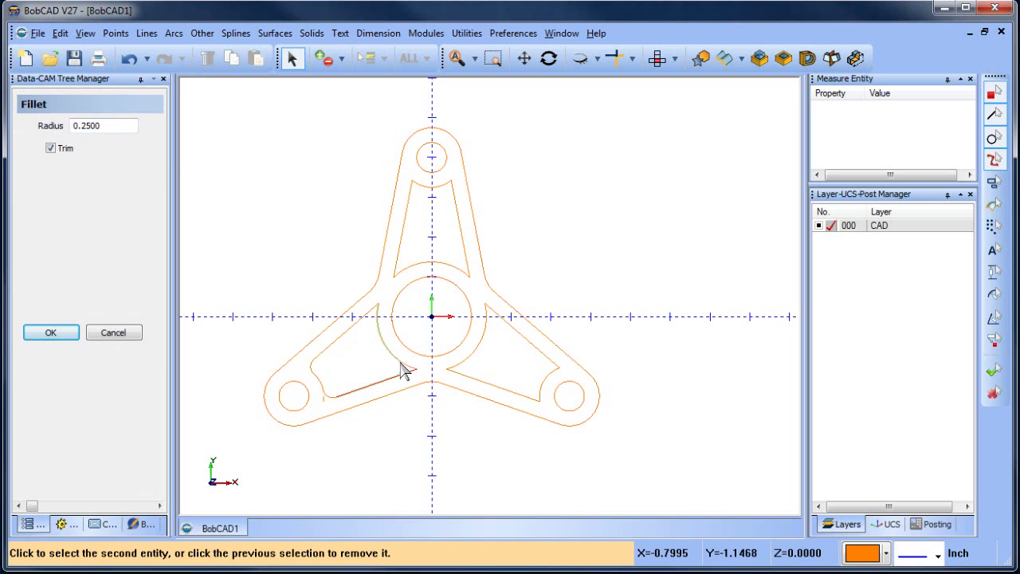
pyautogui.click(402, 366)
pyautogui.click(381, 327)
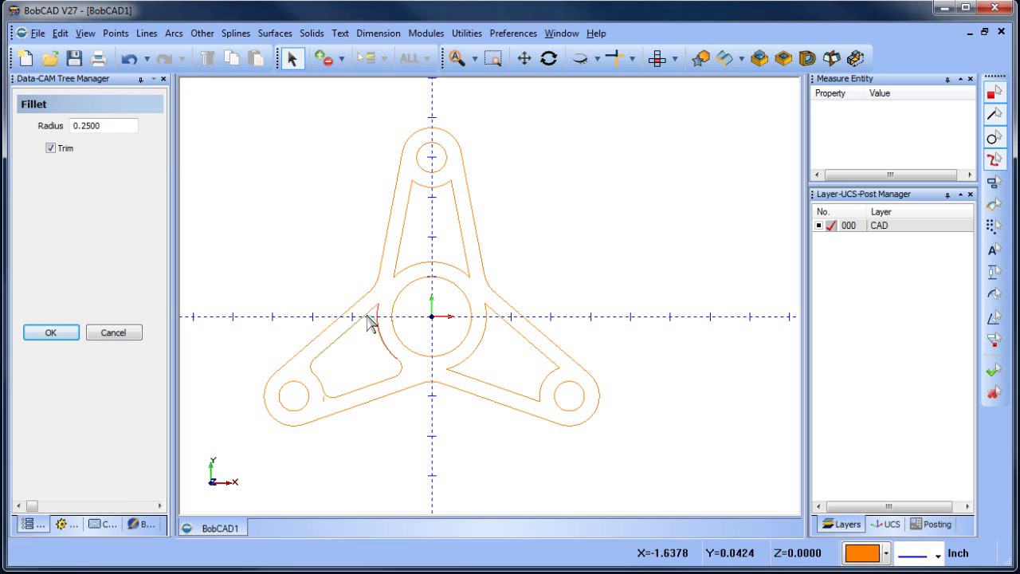
pyautogui.click(369, 324)
pyautogui.scroll(2, 345, 399)
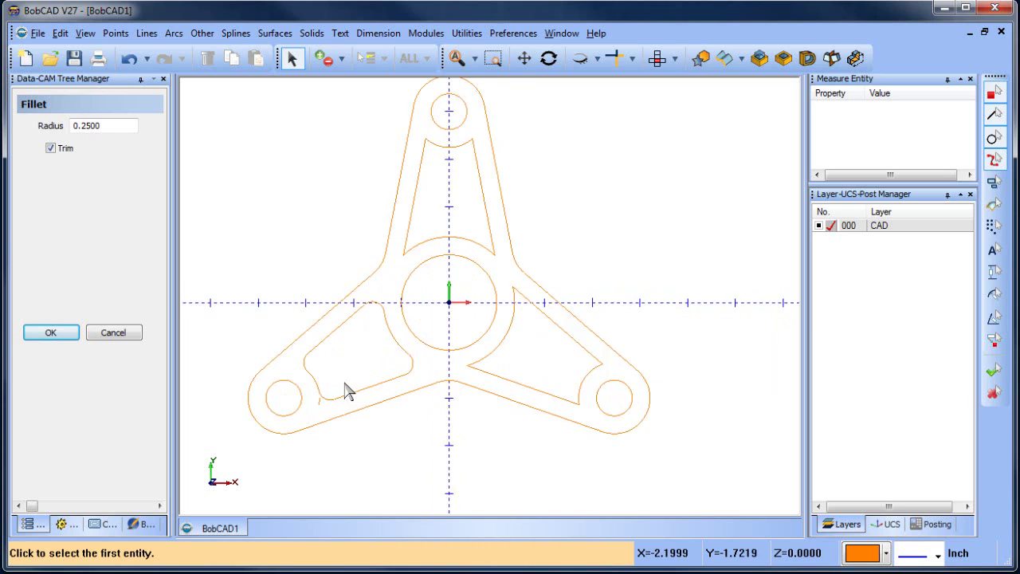
pyautogui.rightClick(273, 234)
pyautogui.click(295, 250)
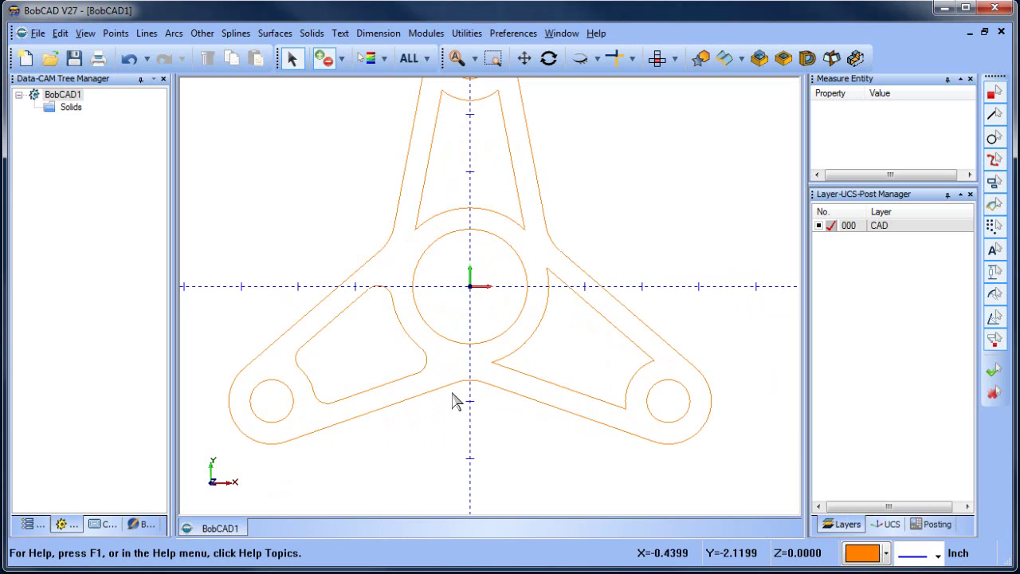
# Step: Delete the unfilleted pocket contours in the lower-right and upper arms
pyautogui.click(537, 381)
pyautogui.click(422, 198)
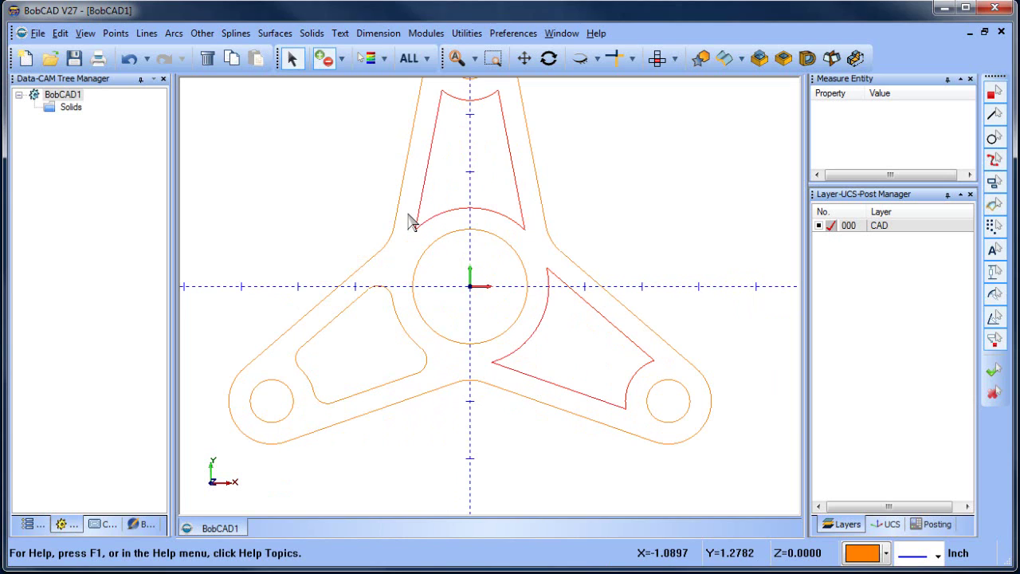
pyautogui.press('Delete')
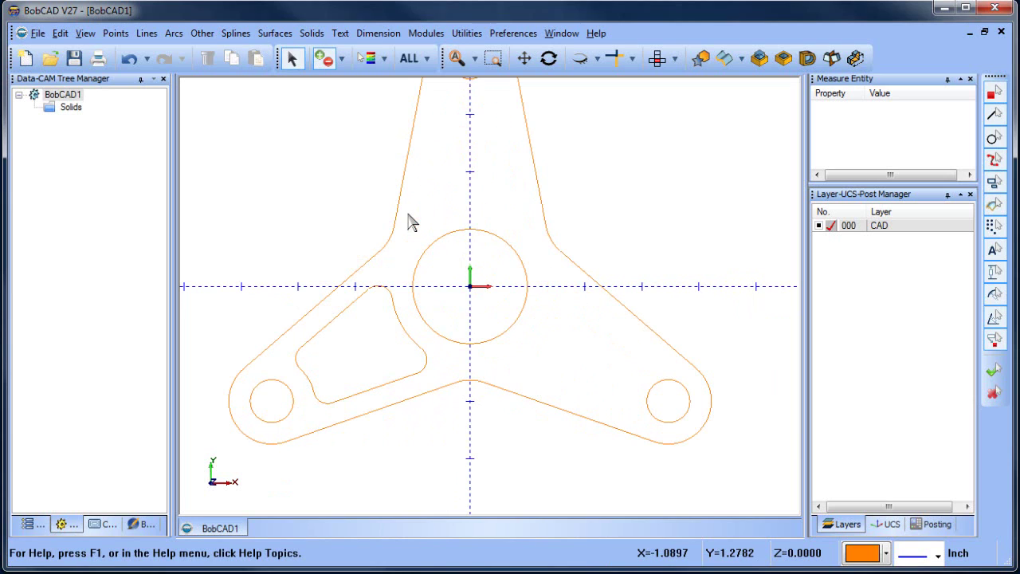
# Step: Select the filleted lower-left pocket for rotation about the origin and set the Z angle to 120 degrees
pyautogui.click(466, 34)
pyautogui.click(486, 66)
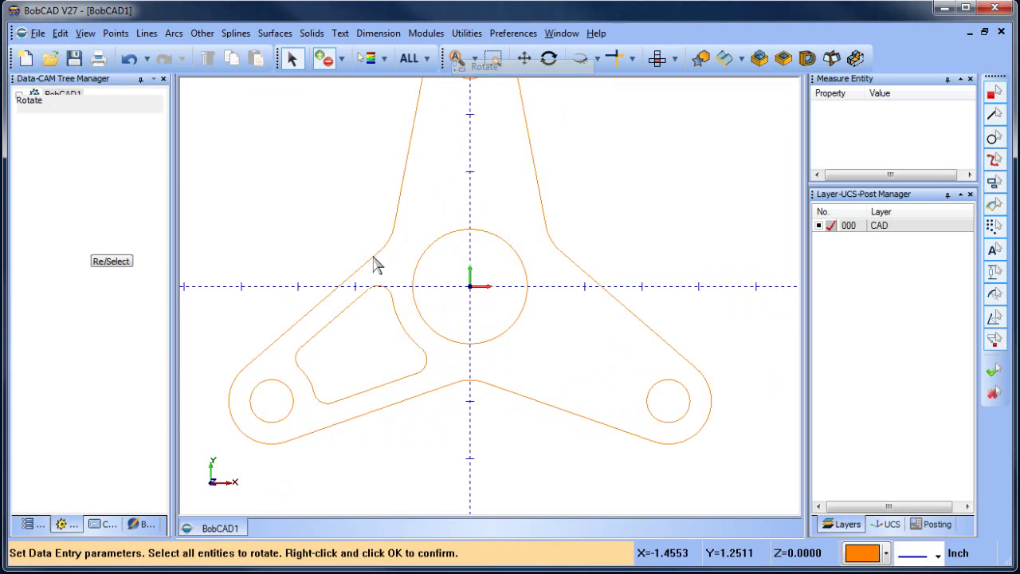
pyautogui.click(348, 316)
pyautogui.rightClick(308, 194)
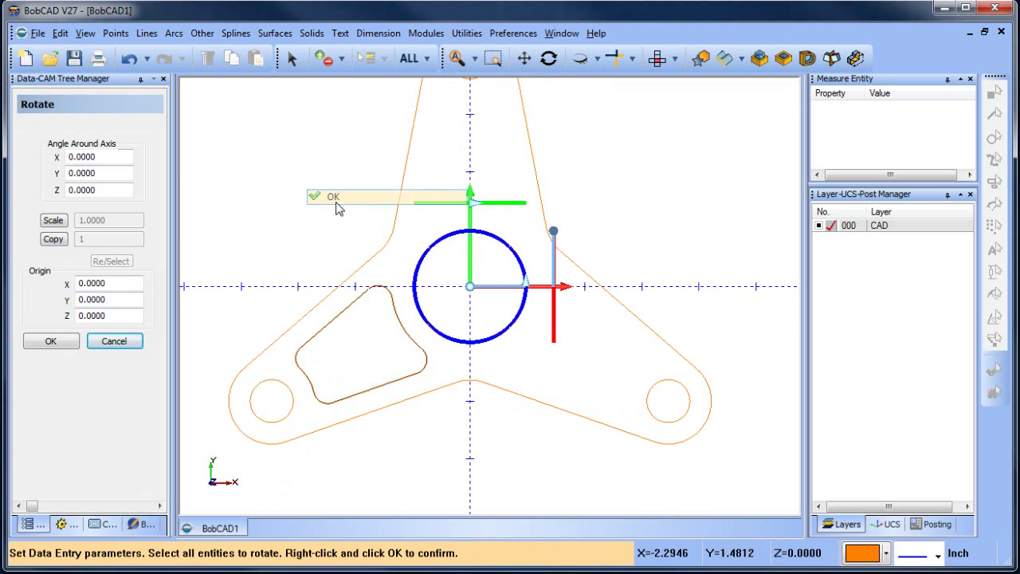
pyautogui.click(323, 194)
pyautogui.doubleClick(107, 191)
pyautogui.write('120')
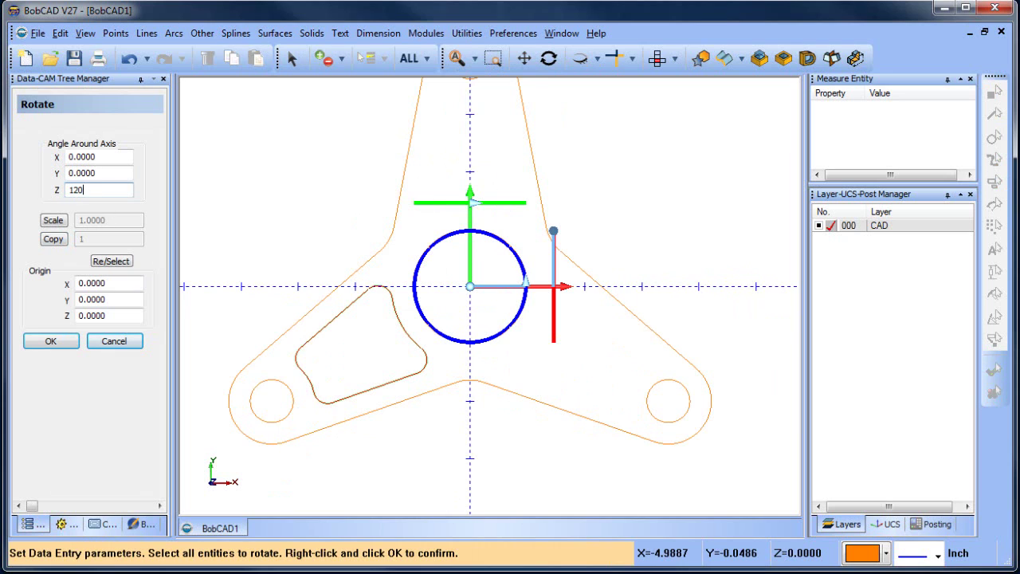
# Step: Create rotated copies of the filleted pocket in the lower-right and upper arms and finish rotating
pyautogui.click(53, 240)
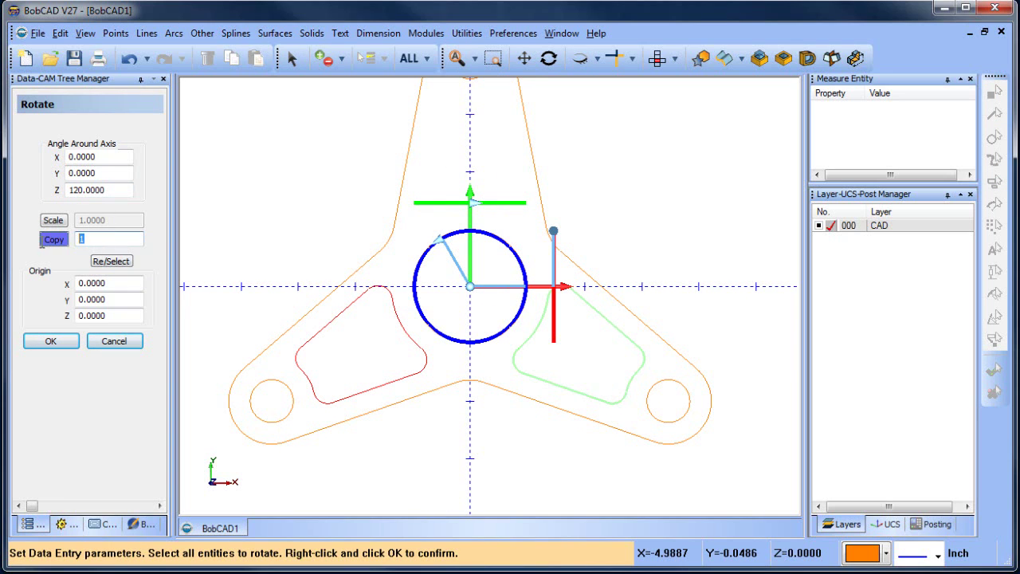
pyautogui.click(50, 341)
pyautogui.click(114, 341)
pyautogui.scroll(-2, 367, 255)
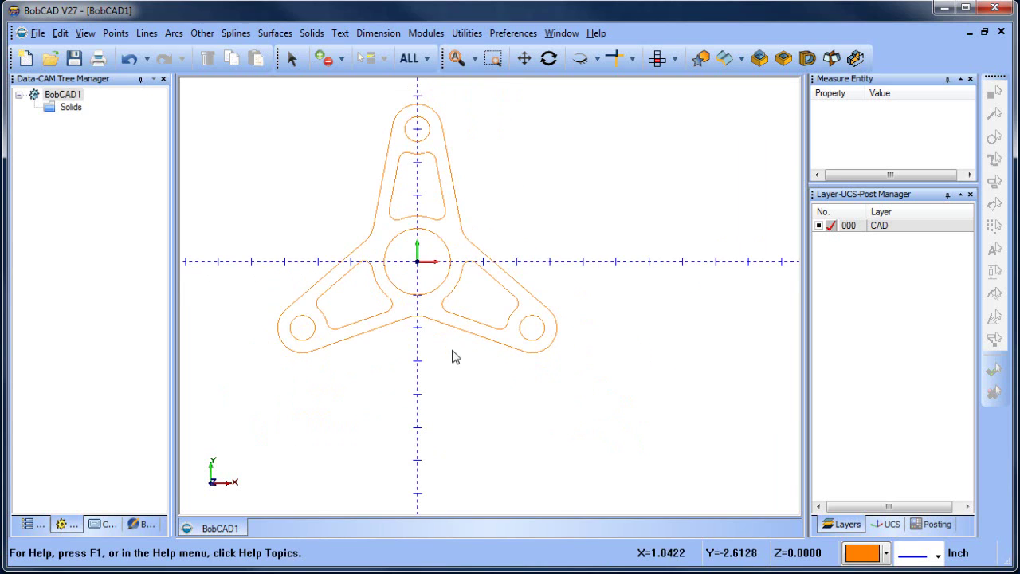
pyautogui.moveTo(460, 367); pyautogui.dragTo(498, 432, button='middle')
pyautogui.scroll(1, 466, 395)
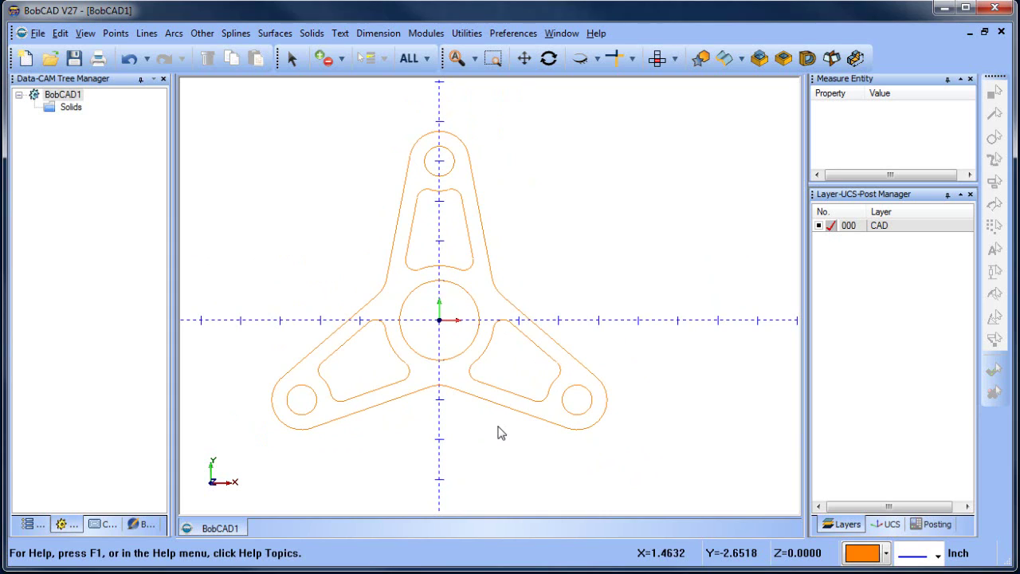
# Step: Add a new layer 001 as the active layer and set the drawing color to bright green
pyautogui.scroll(-2, 495, 358)
pyautogui.scroll(2, 525, 365)
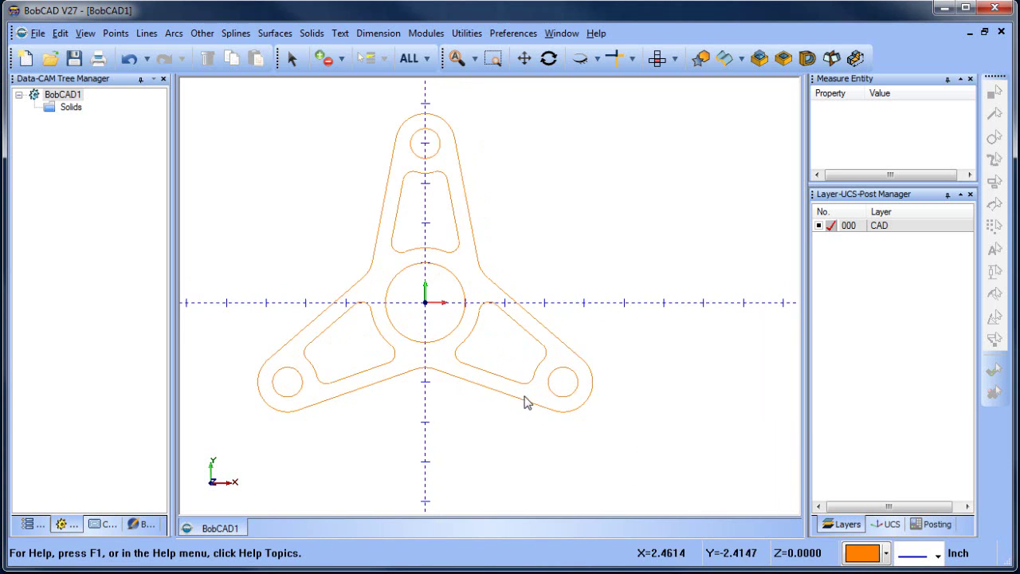
pyautogui.moveTo(523, 396); pyautogui.dragTo(526, 351, button='middle')
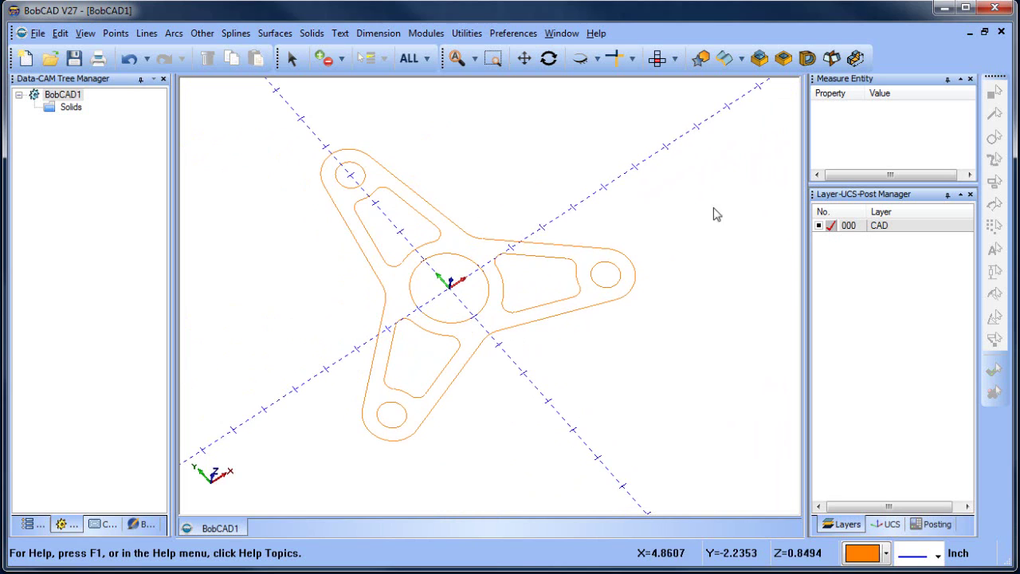
pyautogui.rightClick(886, 231)
pyautogui.click(928, 233)
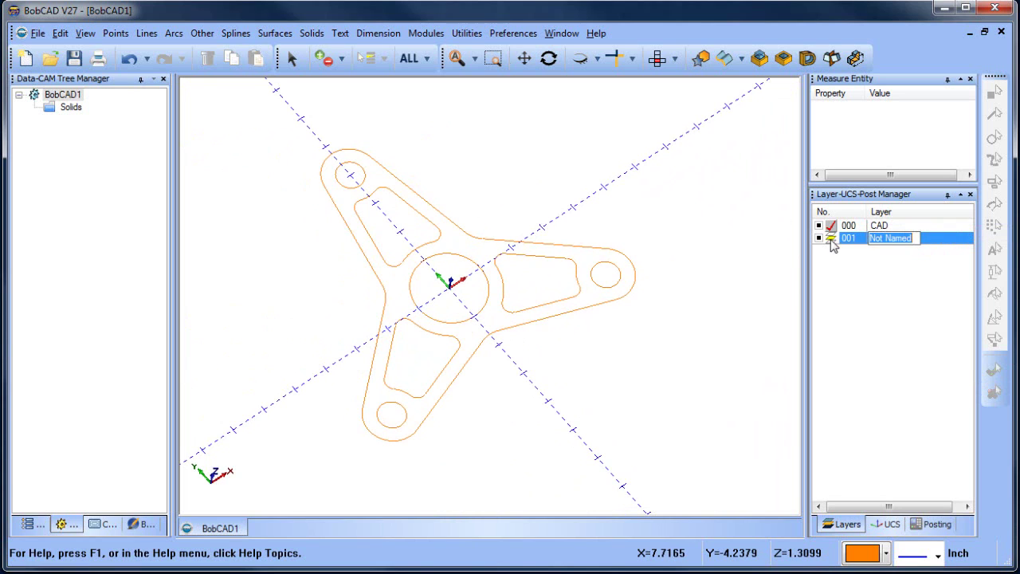
pyautogui.click(885, 553)
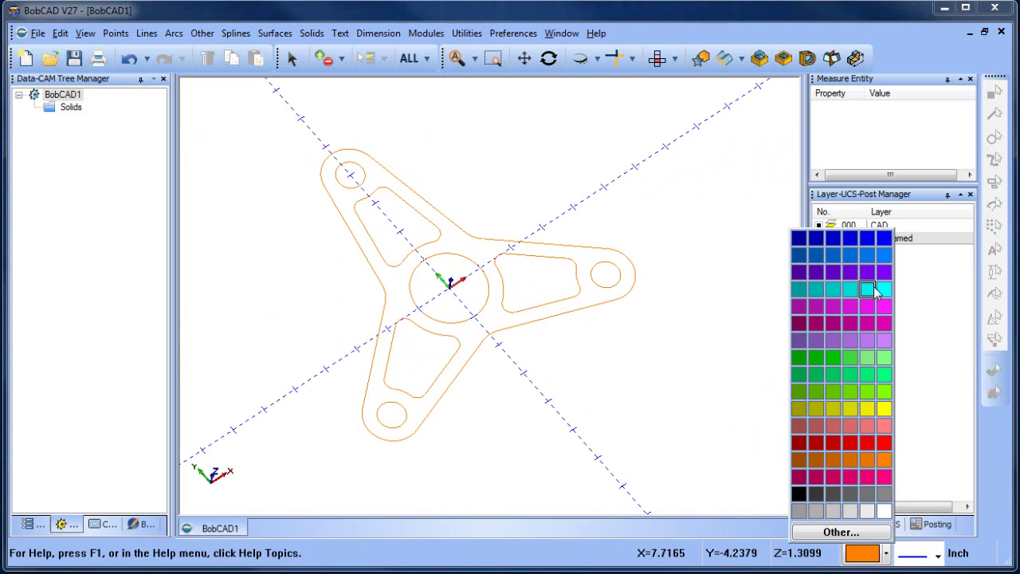
pyautogui.click(884, 391)
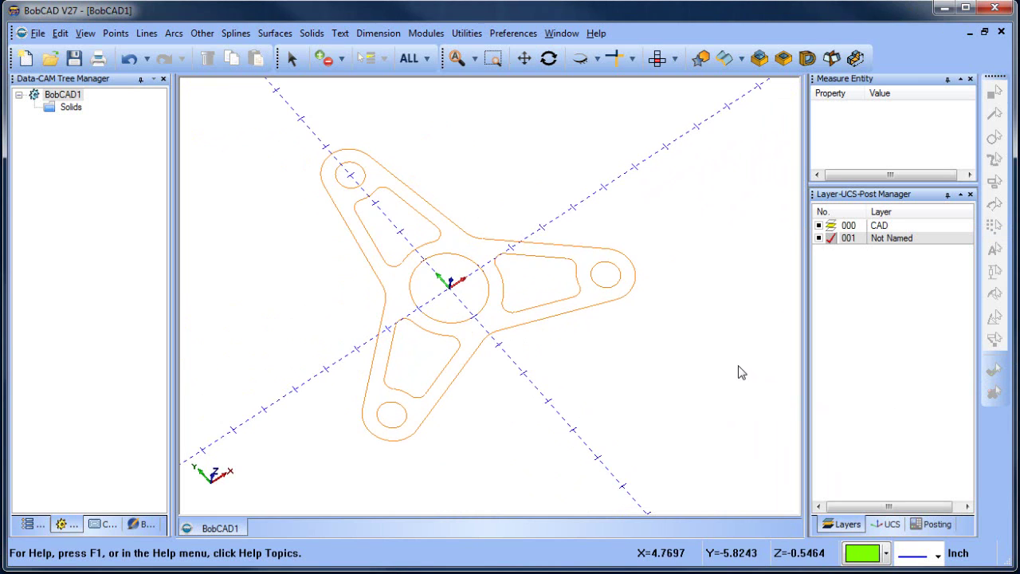
# Step: Start Extrude Curve and choose the part's closed outer outline as the profile to extrude
pyautogui.moveTo(519, 366); pyautogui.dragTo(514, 381, button='middle')
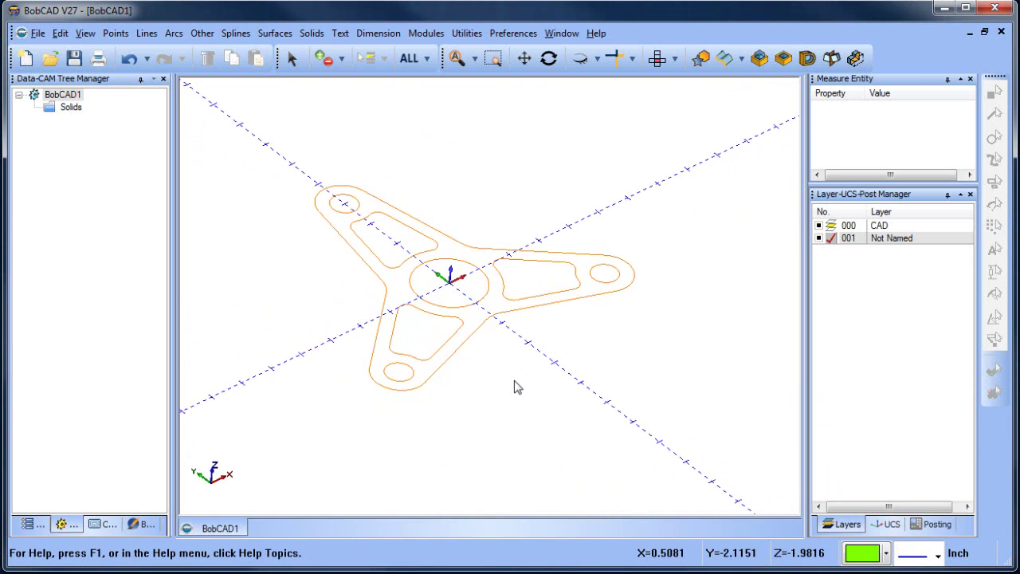
pyautogui.click(275, 33)
pyautogui.click(323, 102)
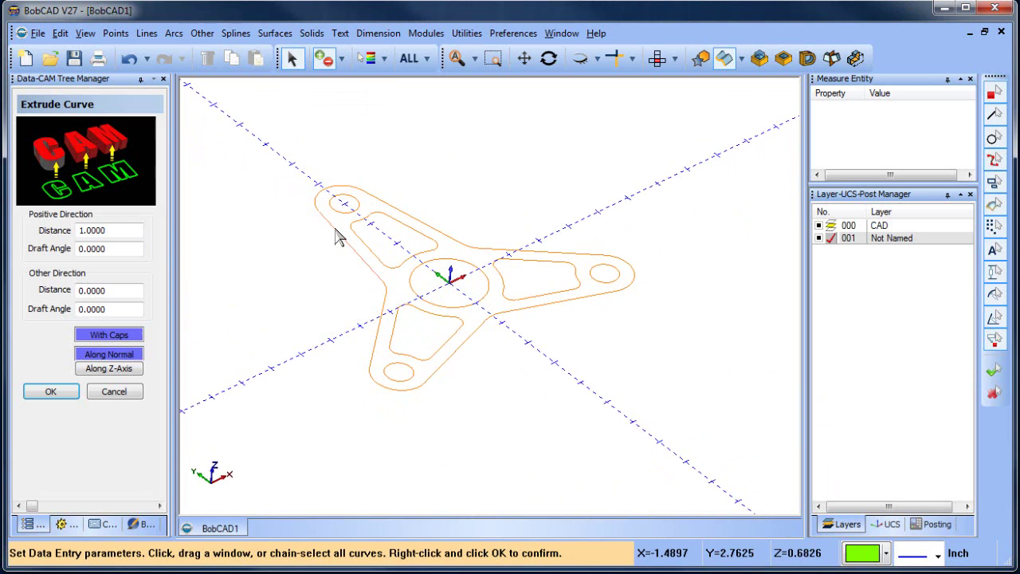
pyautogui.click(337, 229)
pyautogui.rightClick(410, 151)
pyautogui.moveTo(562, 322); pyautogui.dragTo(229, 334, button='middle')
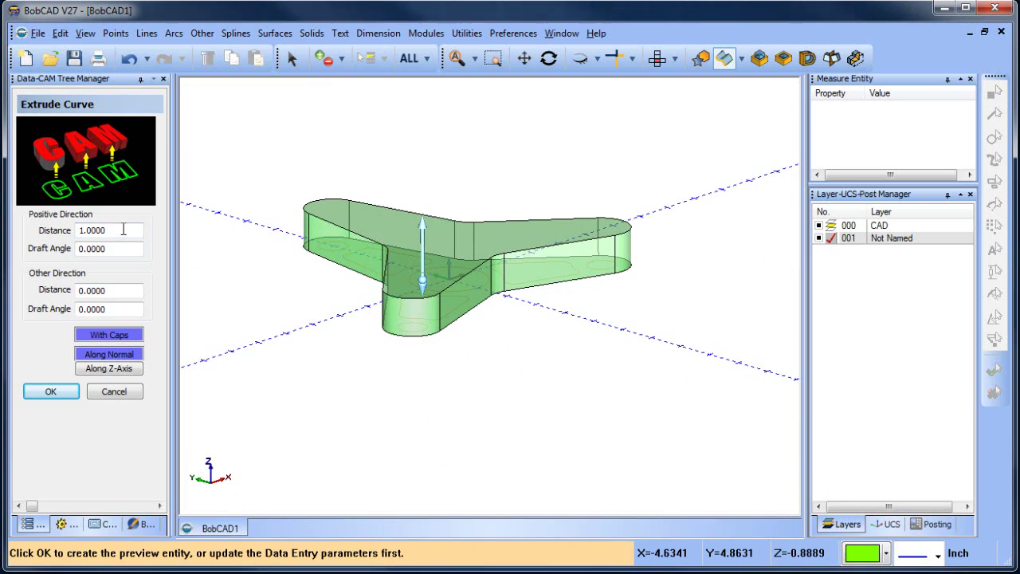
# Step: Set the outline extrusion's Other Direction distance to 1
pyautogui.moveTo(123, 230); pyautogui.dragTo(20, 230)
pyautogui.moveTo(110, 291); pyautogui.dragTo(23, 290)
pyautogui.write('1')
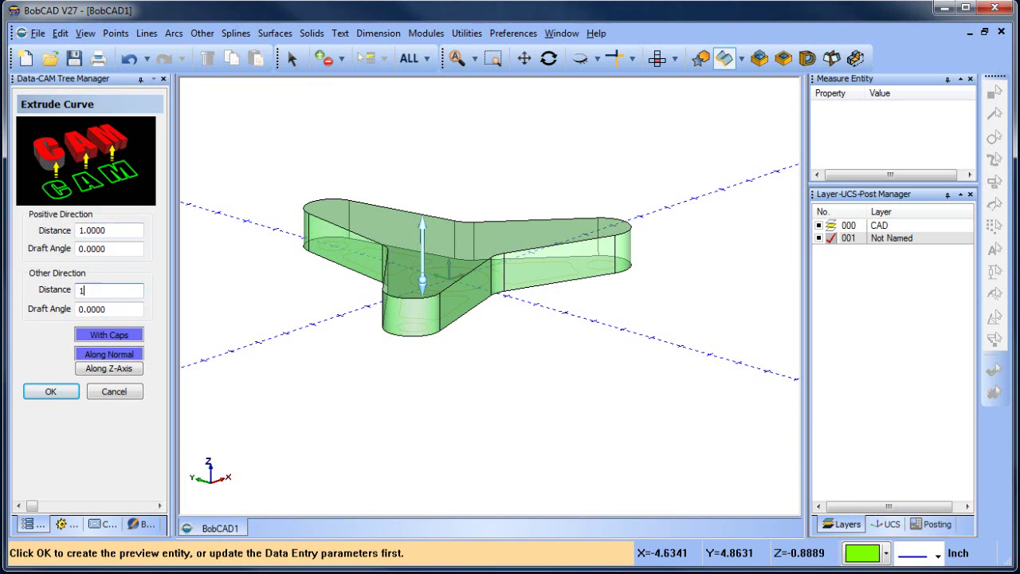
# Step: Set the outline extrusion's distance to 0.375 in both the positive and other directions
pyautogui.click(119, 229)
pyautogui.moveTo(119, 231); pyautogui.dragTo(78, 231)
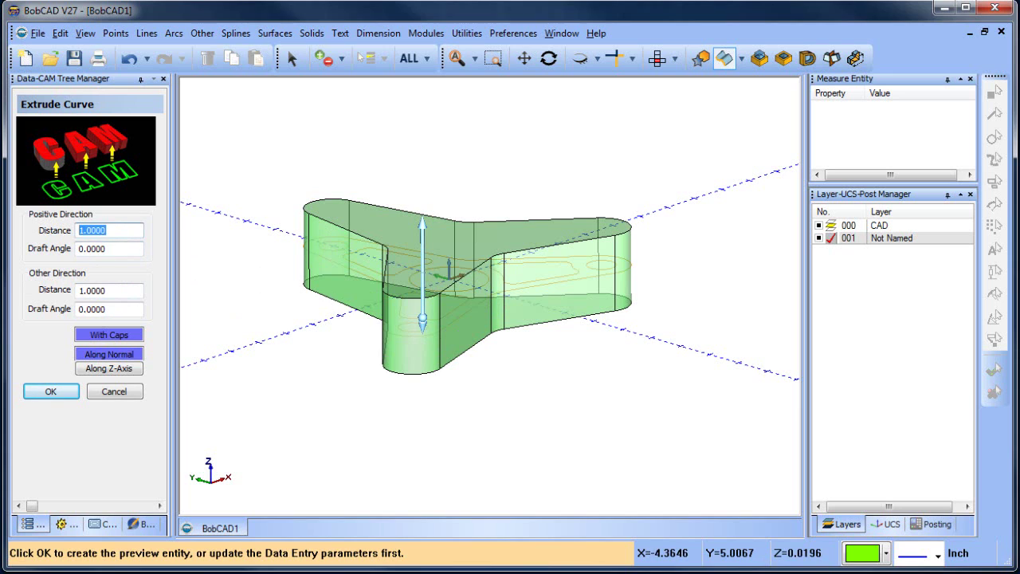
pyautogui.write('.3')
pyautogui.press('Tab')
pyautogui.press('Tab')
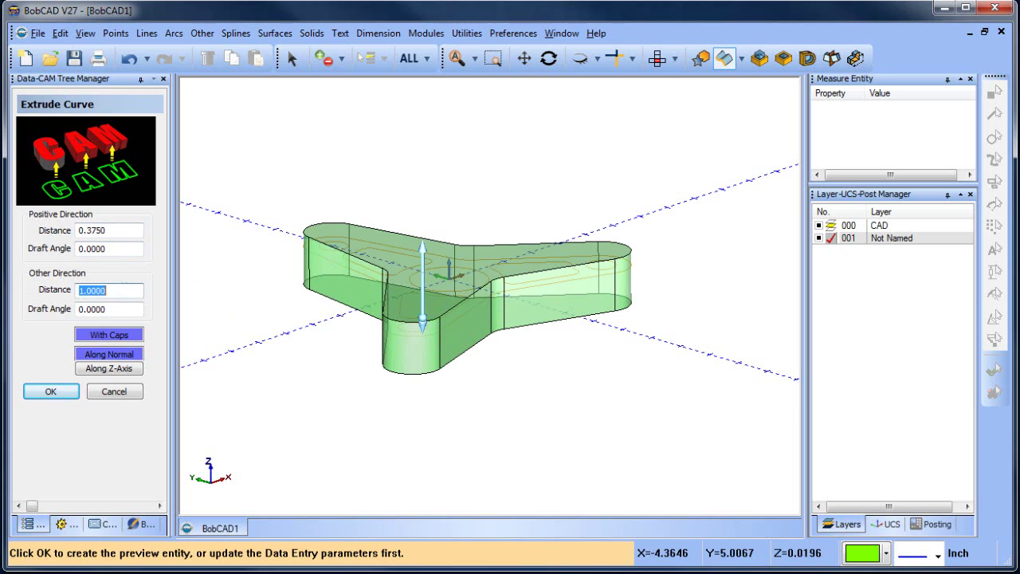
pyautogui.write('.375')
pyautogui.press('Tab')
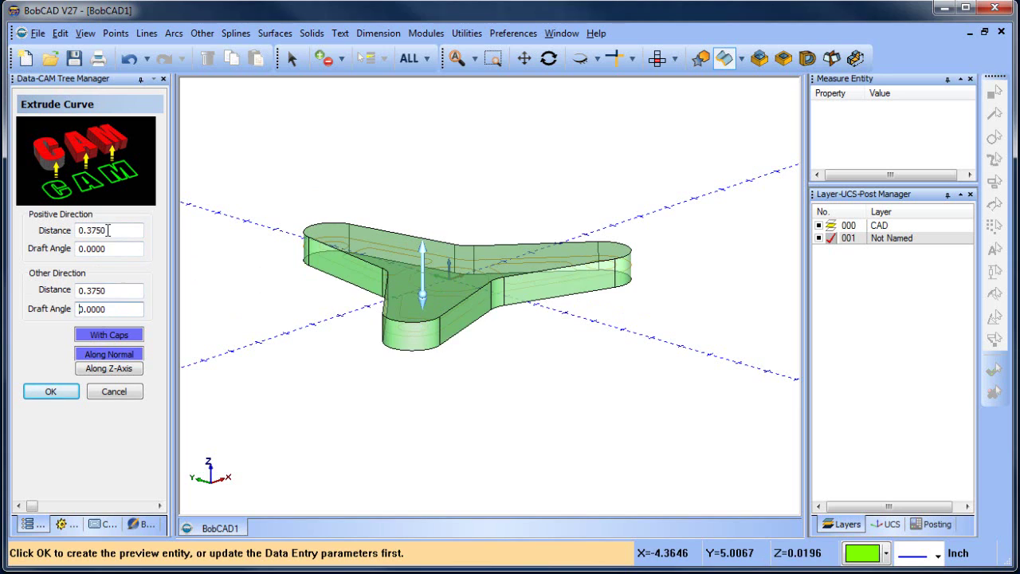
# Step: Extrude the outer outline with caps 0.5 inch in the positive direction and 0.5 inch in the other direction
pyautogui.moveTo(120, 231); pyautogui.dragTo(19, 230)
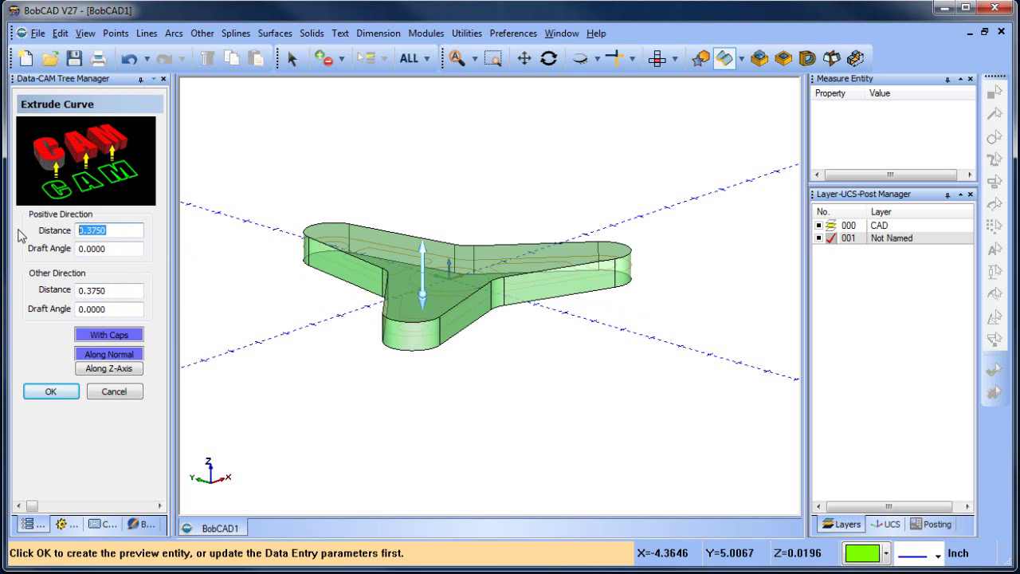
pyautogui.write('.5')
pyautogui.press('Tab')
pyautogui.write('.5')
pyautogui.press('Tab')
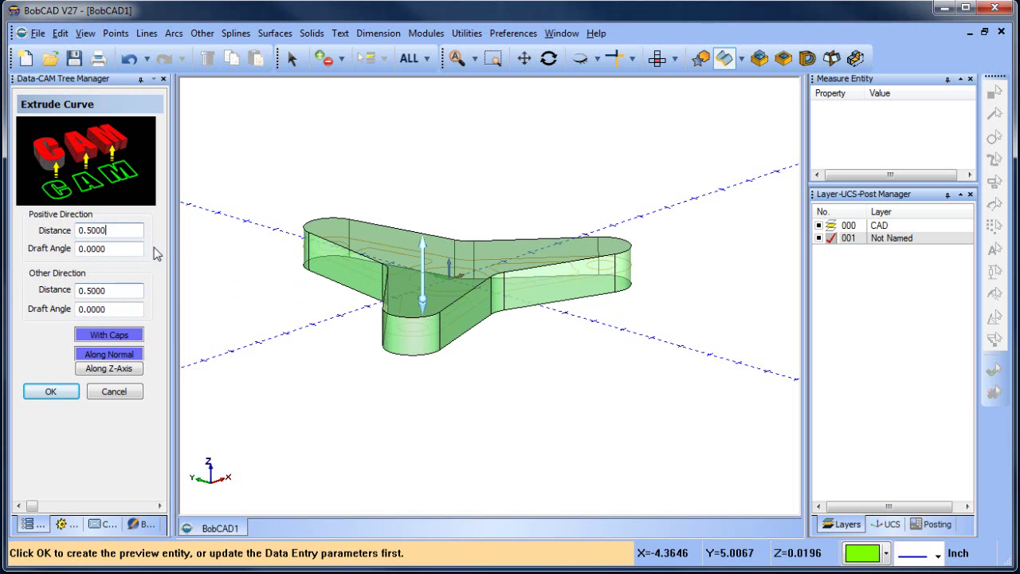
pyautogui.moveTo(346, 340); pyautogui.dragTo(369, 342, button='middle')
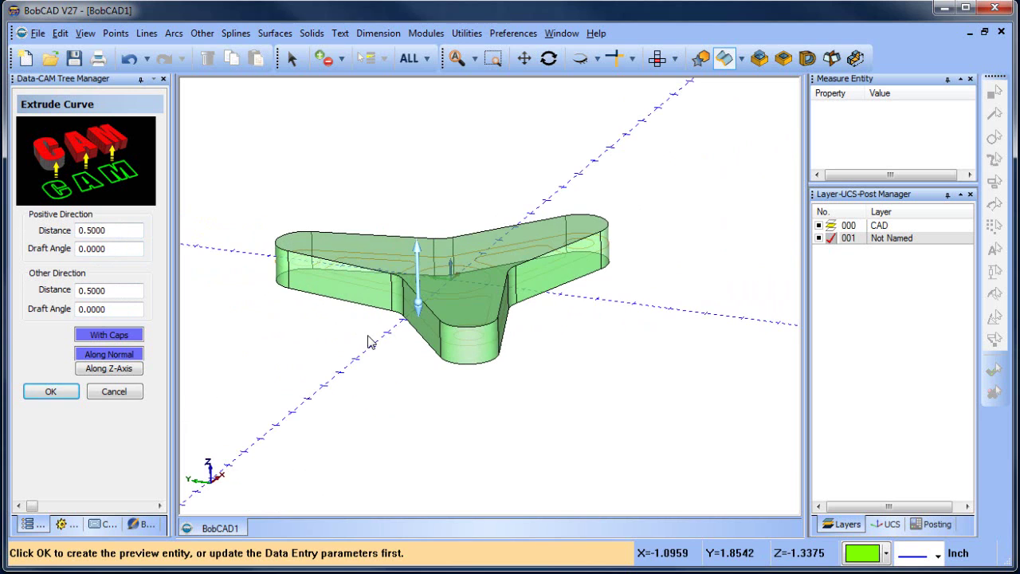
pyautogui.click(66, 392)
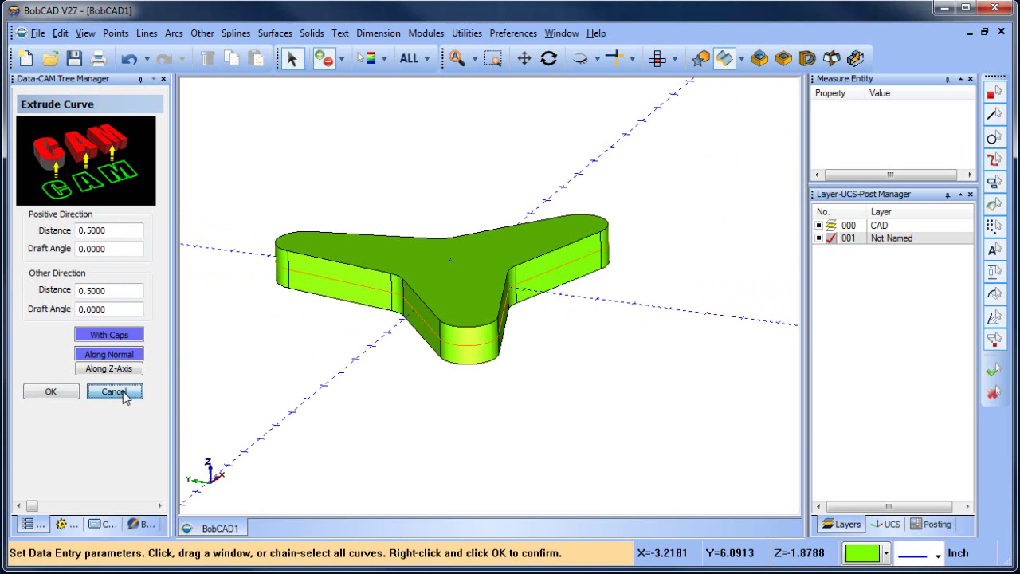
pyautogui.click(114, 391)
pyautogui.moveTo(432, 391); pyautogui.dragTo(542, 360, button='middle')
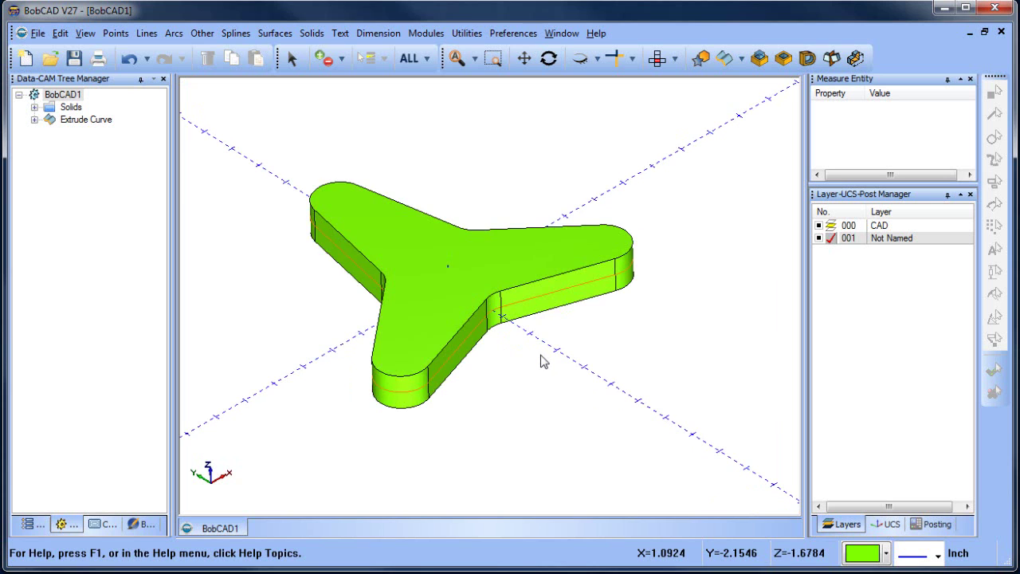
# Step: Extrude Cut the three arm-end circles through the solid with a distance of 0.5 inch in both directions
pyautogui.moveTo(551, 332); pyautogui.dragTo(542, 353, button='middle')
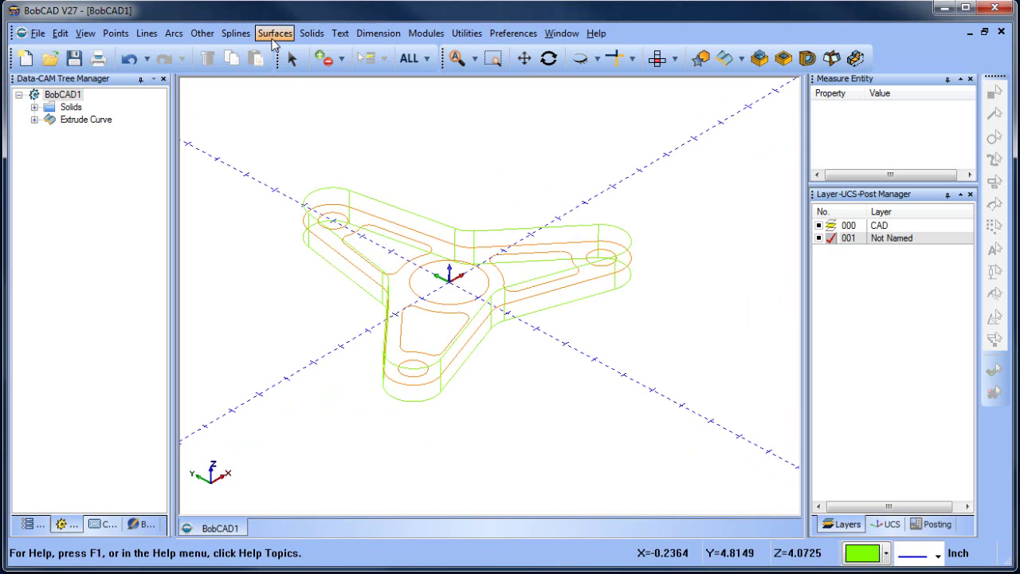
pyautogui.click(311, 33)
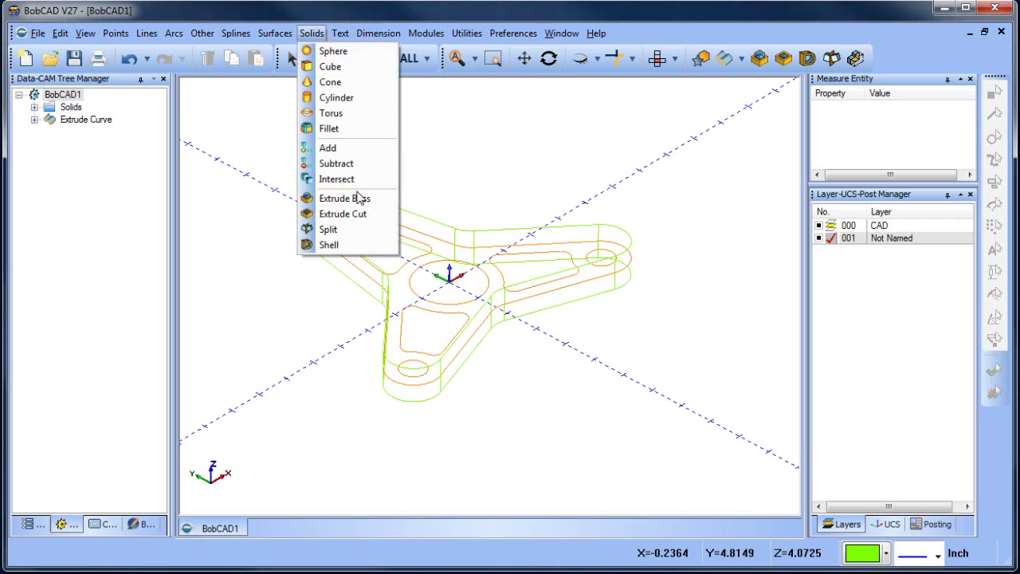
pyautogui.click(367, 213)
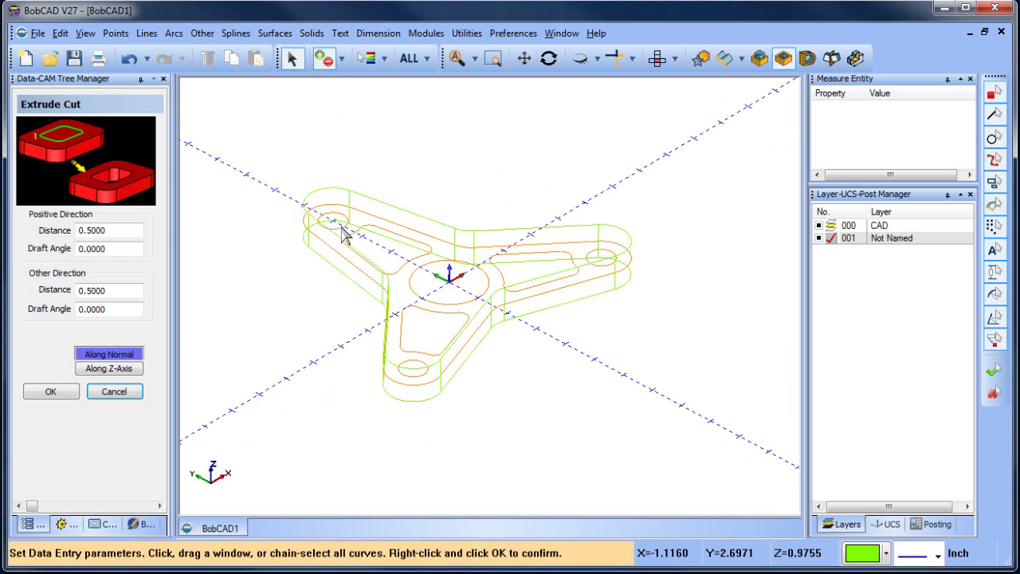
pyautogui.scroll(3, 342, 232)
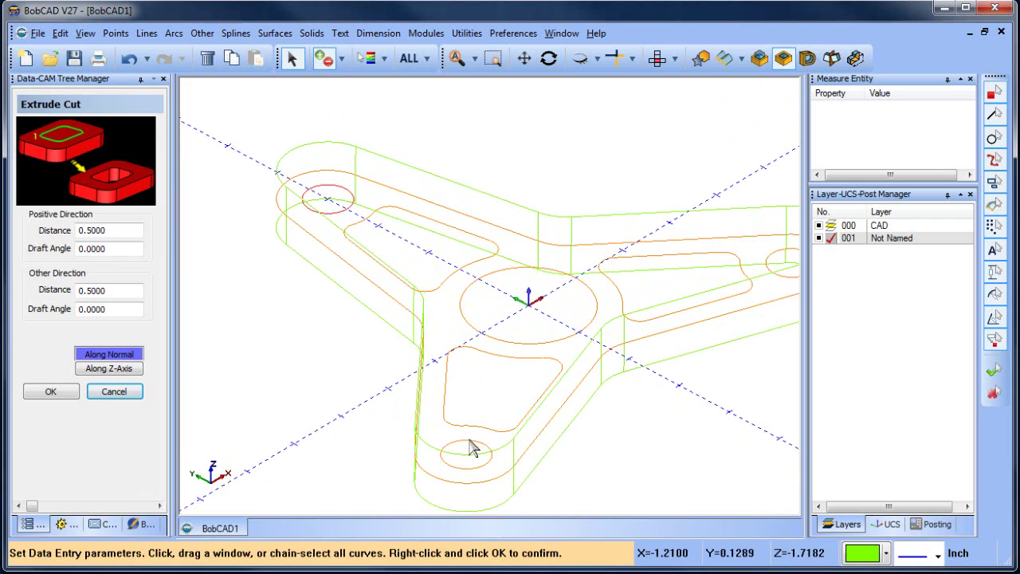
pyautogui.scroll(-4, 674, 364)
pyautogui.scroll(3, 622, 334)
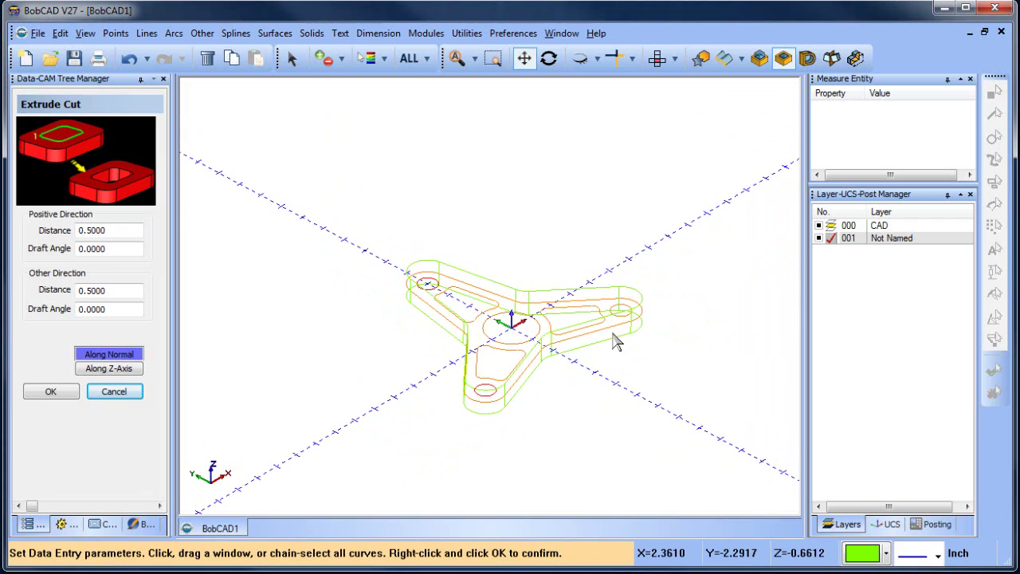
pyautogui.rightClick(672, 357)
pyautogui.click(51, 394)
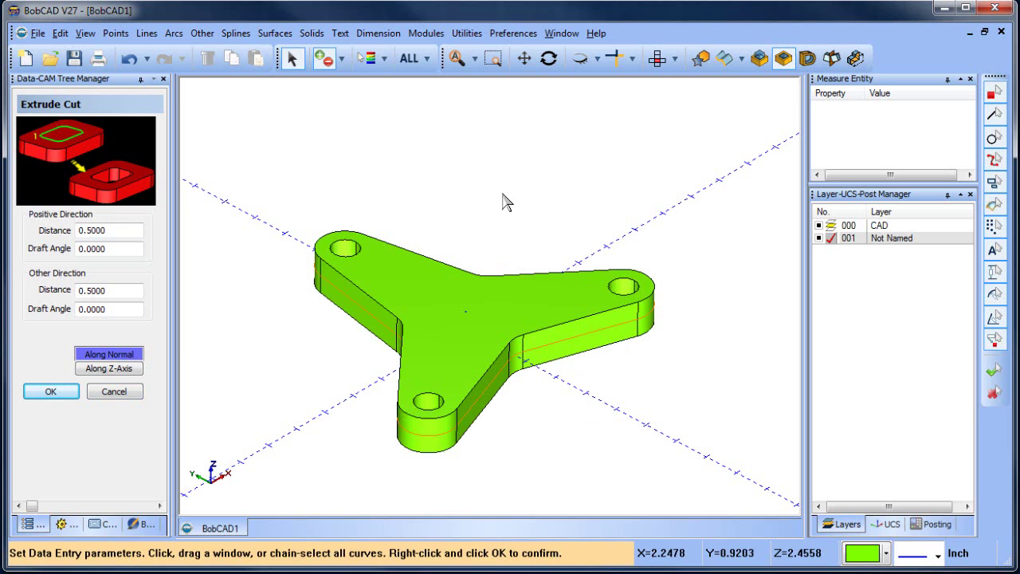
# Step: Switch the model from shaded to wireframe display and leave the Extrude Cut command
pyautogui.moveTo(504, 199)
pyautogui.mouseDown(button='middle')
pyautogui.moveTo(522, 271)
pyautogui.moveTo(520, 208)
pyautogui.moveTo(512, 204)
pyautogui.mouseUp(button='middle')
pyautogui.scroll(-2, 506, 224)
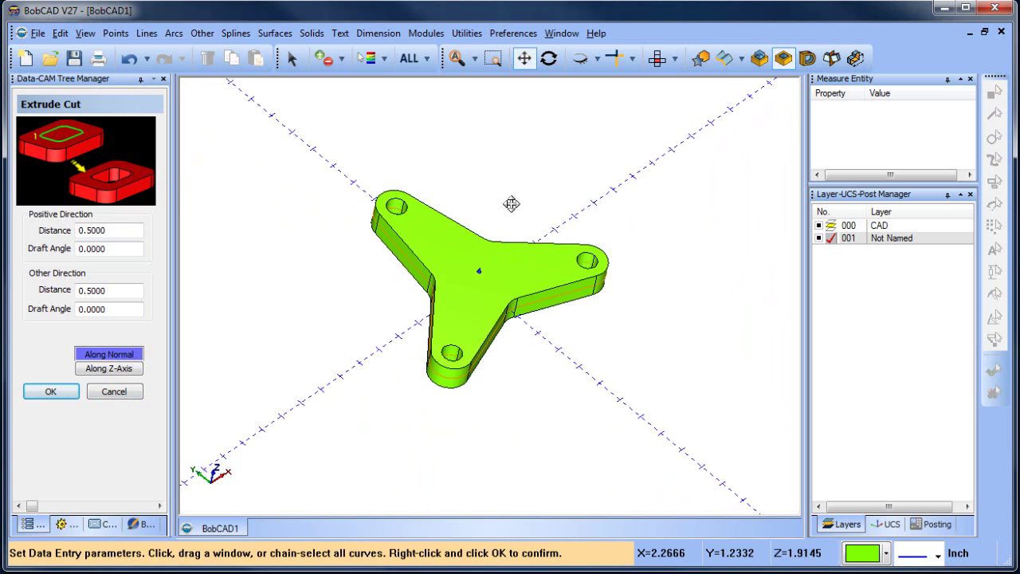
pyautogui.scroll(1, 506, 204)
pyautogui.hotkey('ctrl', 'w')
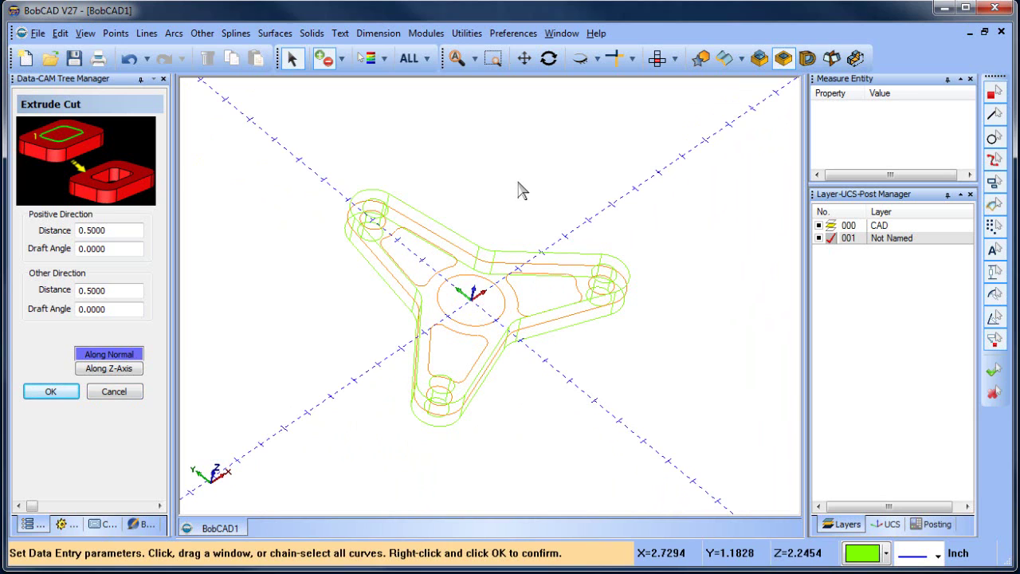
pyautogui.hotkey('ctrl', 'w')
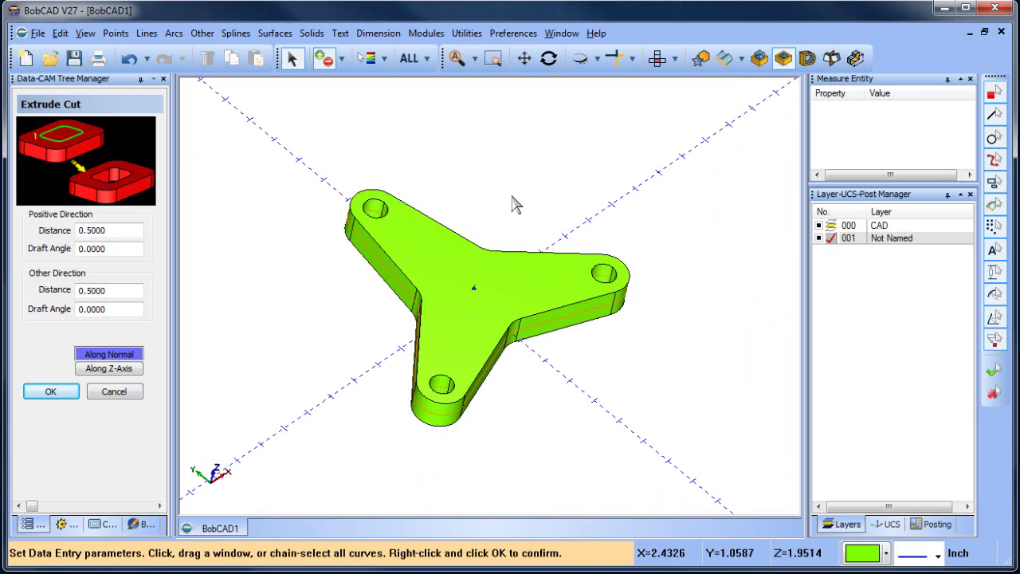
pyautogui.hotkey('ctrl', 'w')
pyautogui.click(120, 391)
# Step: Reselect the Extrude Cut feature's geometry to include the center circle and update the cut
pyautogui.click(106, 524)
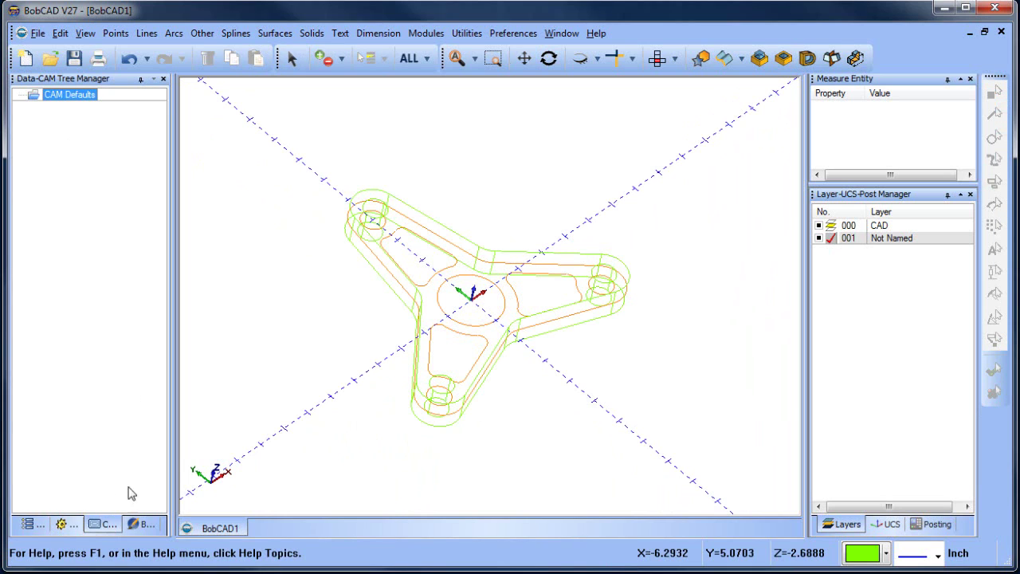
pyautogui.click(67, 524)
pyautogui.click(86, 118)
pyautogui.click(35, 131)
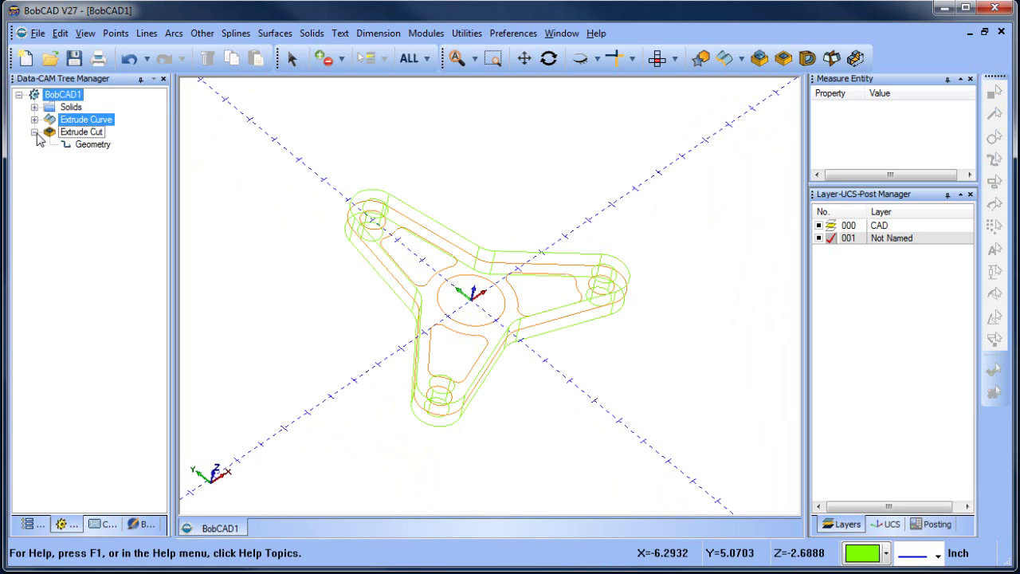
pyautogui.rightClick(92, 145)
pyautogui.click(136, 157)
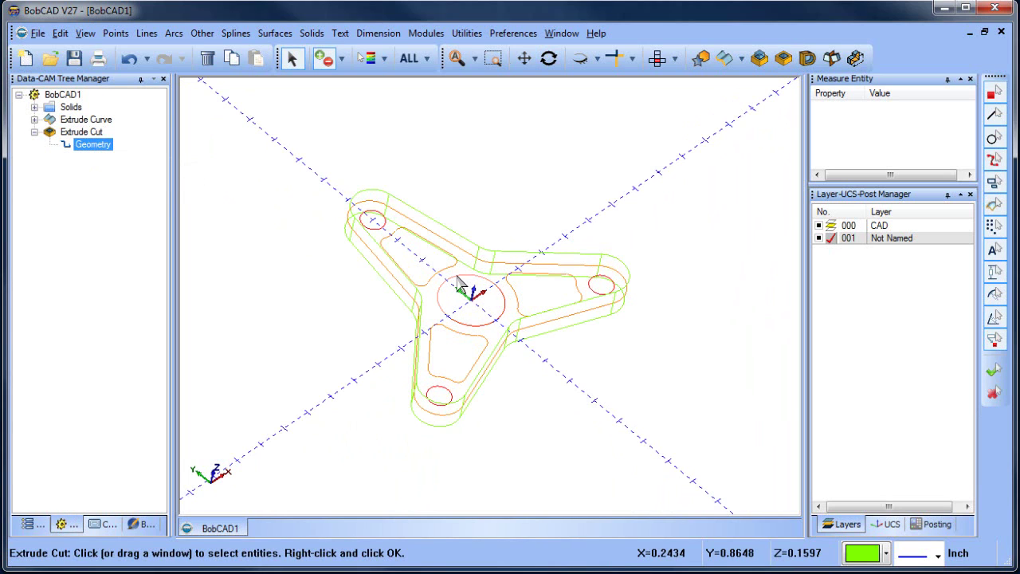
pyautogui.press('space')
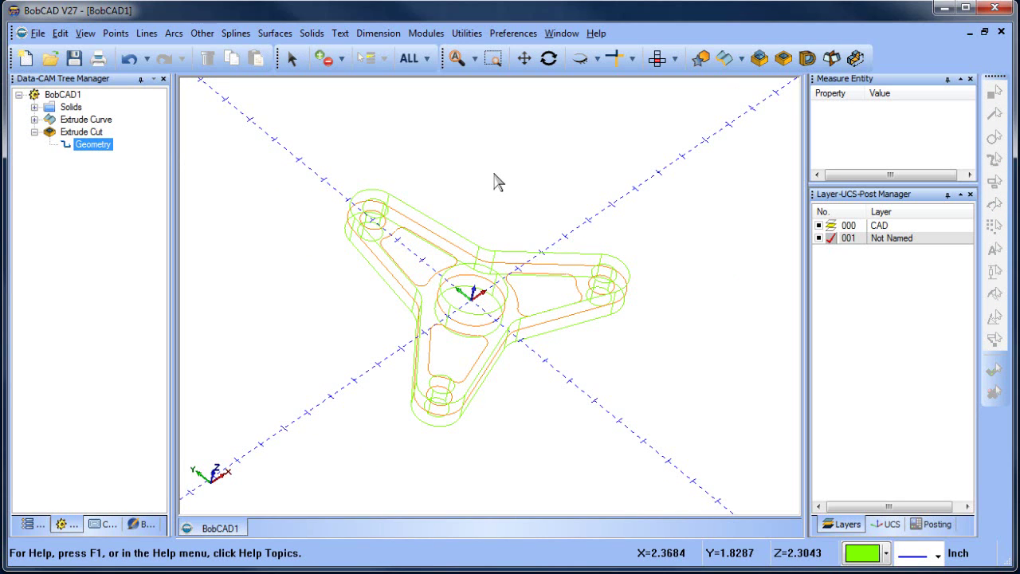
# Step: Examine the solid with its center hole in shaded display and return to wireframe display
pyautogui.hotkey('ctrl', 'w')
pyautogui.moveTo(522, 191); pyautogui.dragTo(514, 194, button='middle')
pyautogui.moveTo(531, 204); pyautogui.dragTo(528, 190, button='middle')
pyautogui.scroll(-1, 510, 189)
pyautogui.scroll(1, 506, 191)
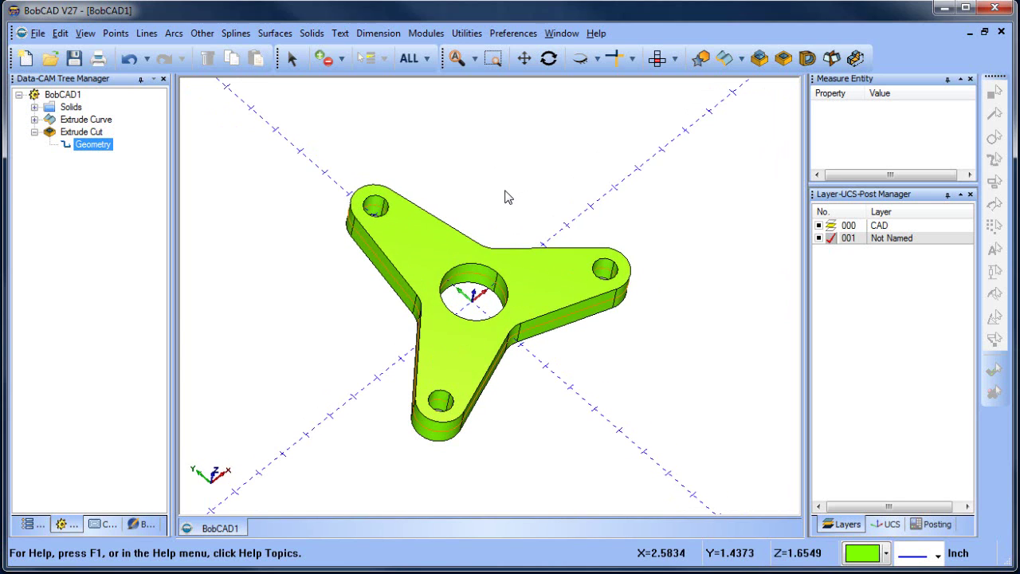
pyautogui.hotkey('ctrl', 'w')
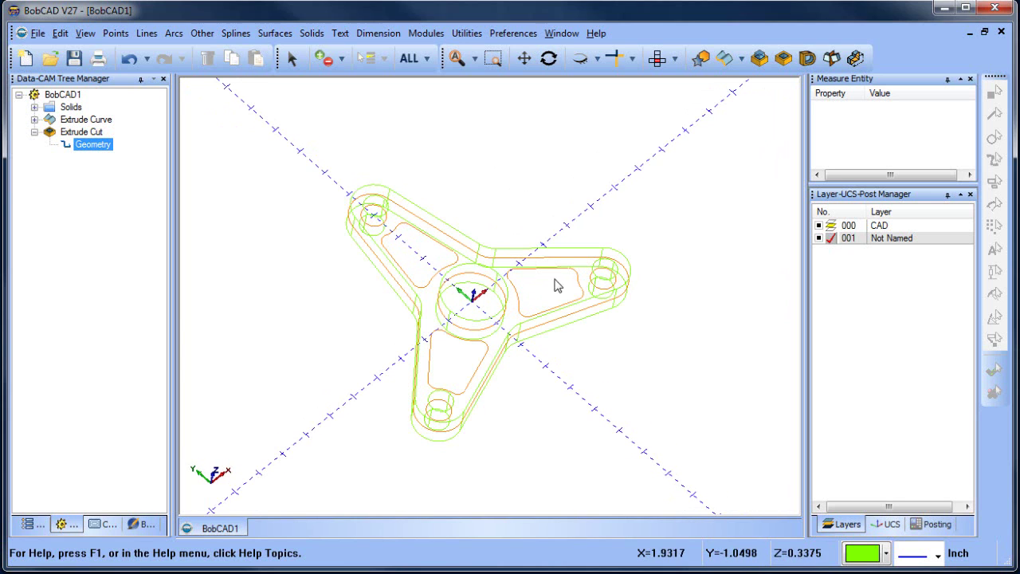
# Step: Translate the three arm pocket outlines 0.25 inch in Z and leave the Translate command
pyautogui.moveTo(585, 385); pyautogui.dragTo(541, 381, button='middle')
pyautogui.scroll(1, 499, 365)
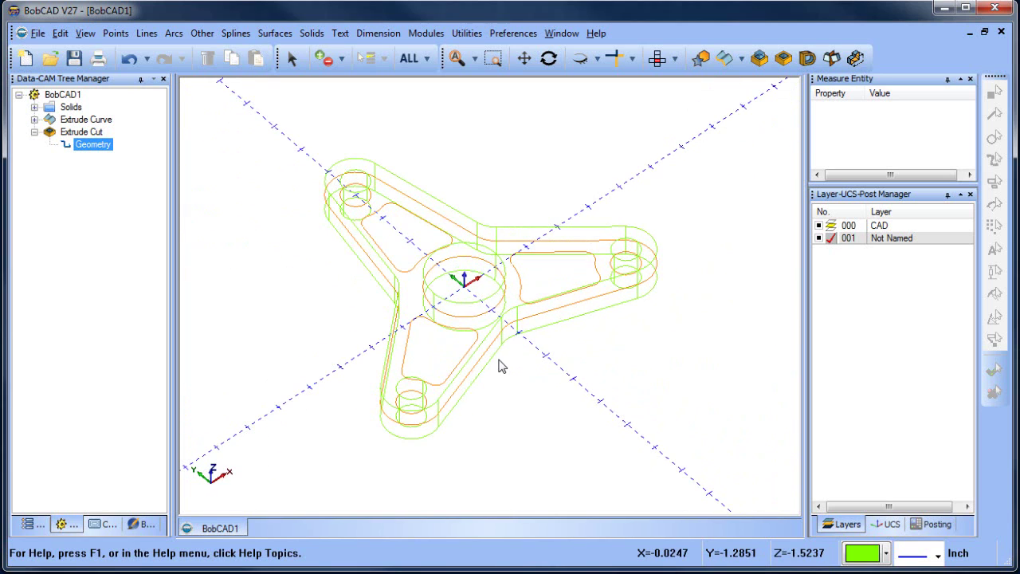
pyautogui.rightClick(490, 170)
pyautogui.click(503, 181)
pyautogui.moveTo(526, 298); pyautogui.dragTo(549, 351, button='middle')
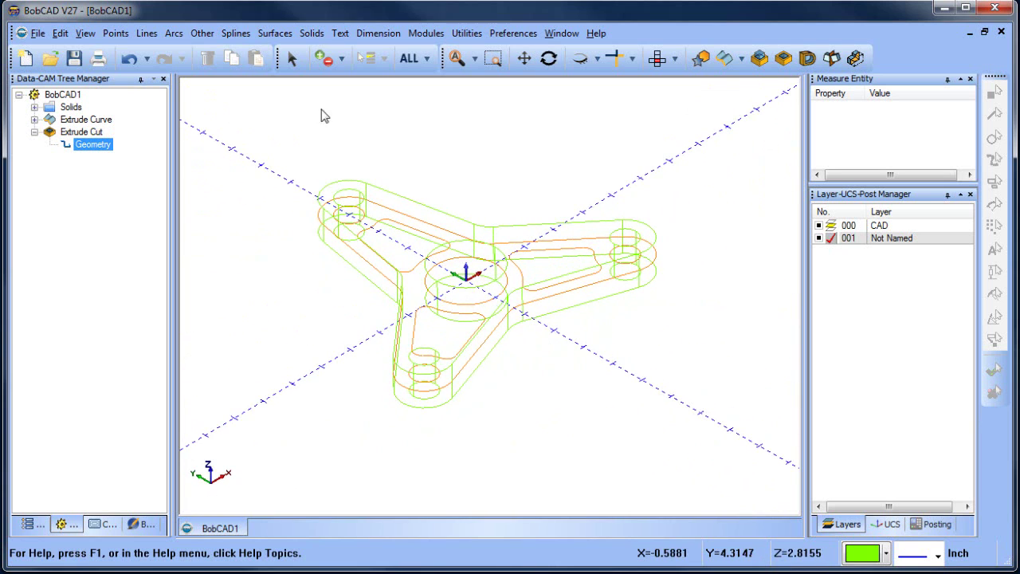
pyautogui.click(469, 34)
pyautogui.click(507, 99)
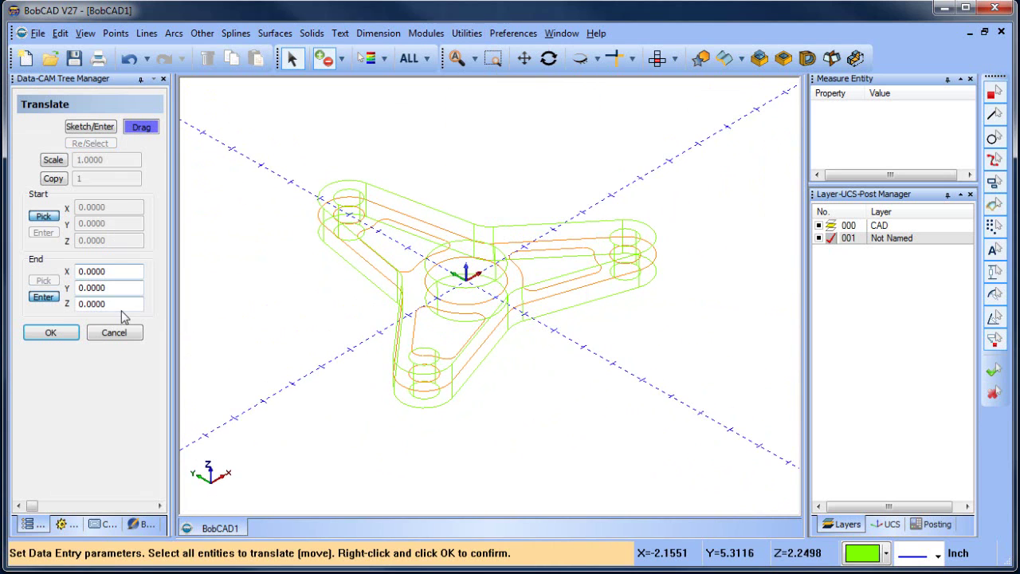
pyautogui.moveTo(119, 305); pyautogui.dragTo(46, 301)
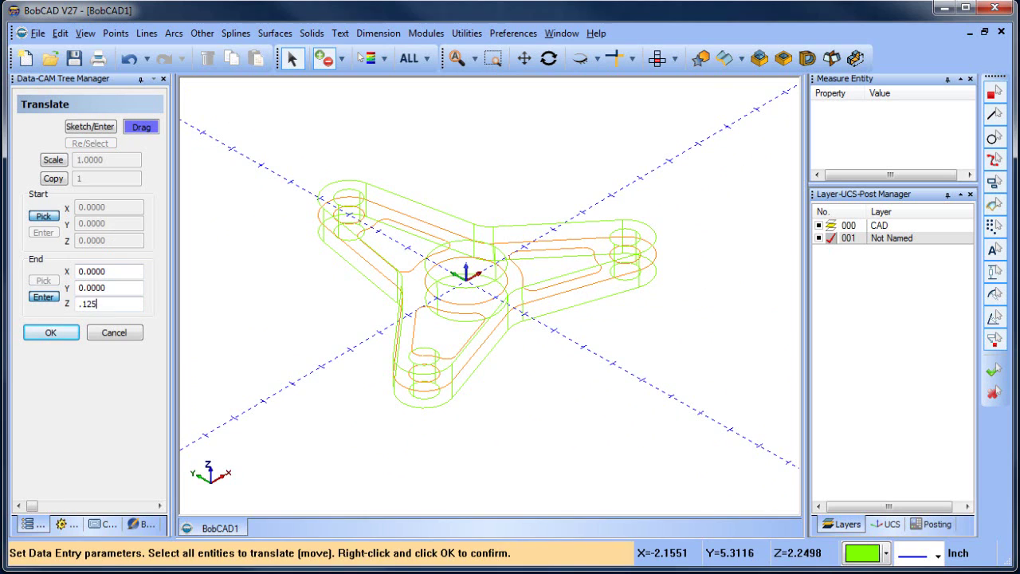
pyautogui.press('Return')
pyautogui.click(410, 229)
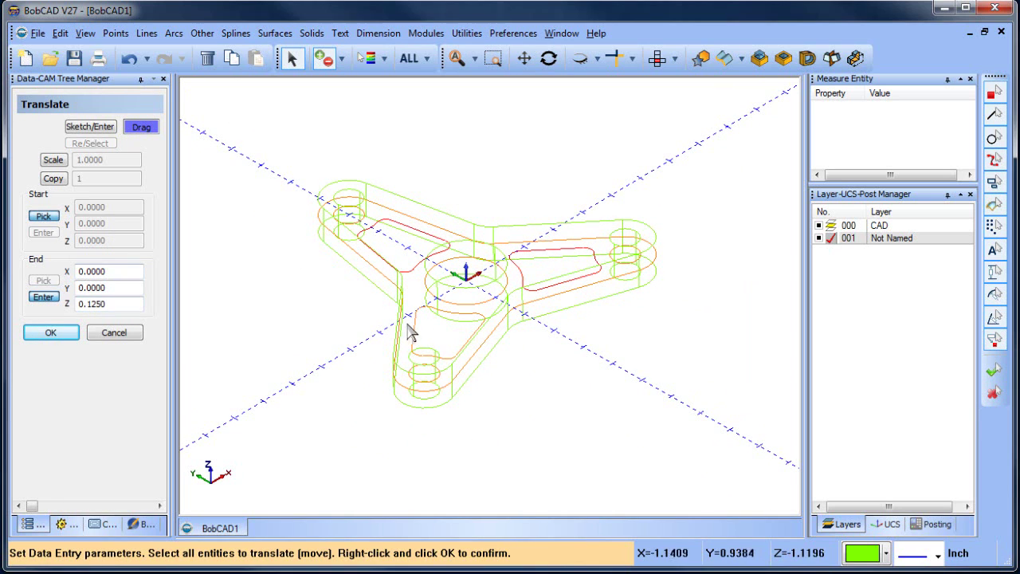
pyautogui.rightClick(309, 329)
pyautogui.moveTo(321, 344); pyautogui.dragTo(430, 314, button='middle')
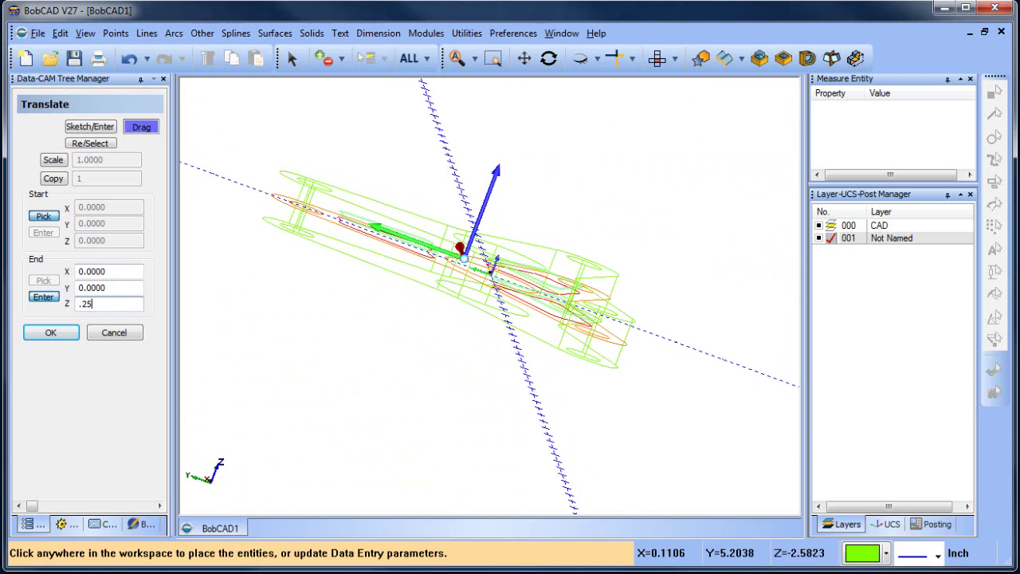
pyautogui.click(50, 333)
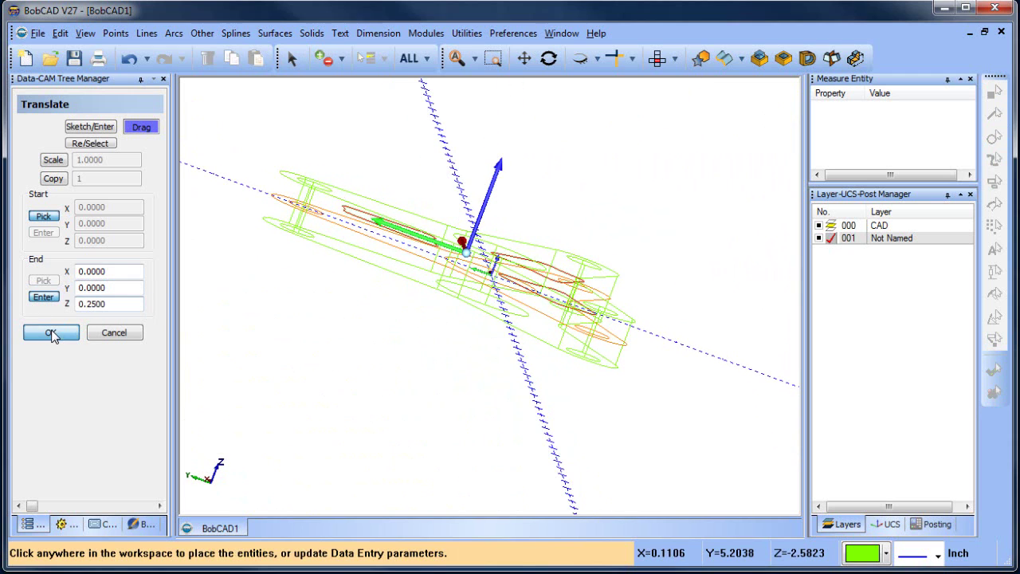
pyautogui.moveTo(459, 342)
pyautogui.mouseDown(button='middle')
pyautogui.moveTo(485, 335)
pyautogui.moveTo(455, 358)
pyautogui.mouseUp(button='middle')
pyautogui.click(128, 335)
# Step: Extrude Curve the three raised pocket outlines with a positive distance of 0.5 inch and an other-direction distance of 0
pyautogui.moveTo(364, 342); pyautogui.dragTo(524, 372, button='middle')
pyautogui.hotkey('ctrl', 'w')
pyautogui.hotkey('ctrl', 'w')
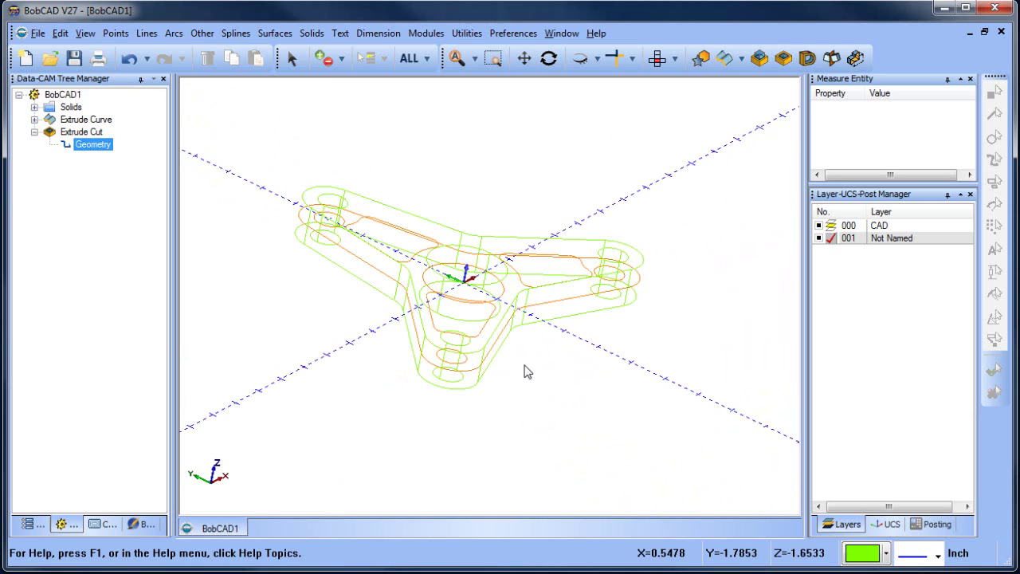
pyautogui.click(274, 33)
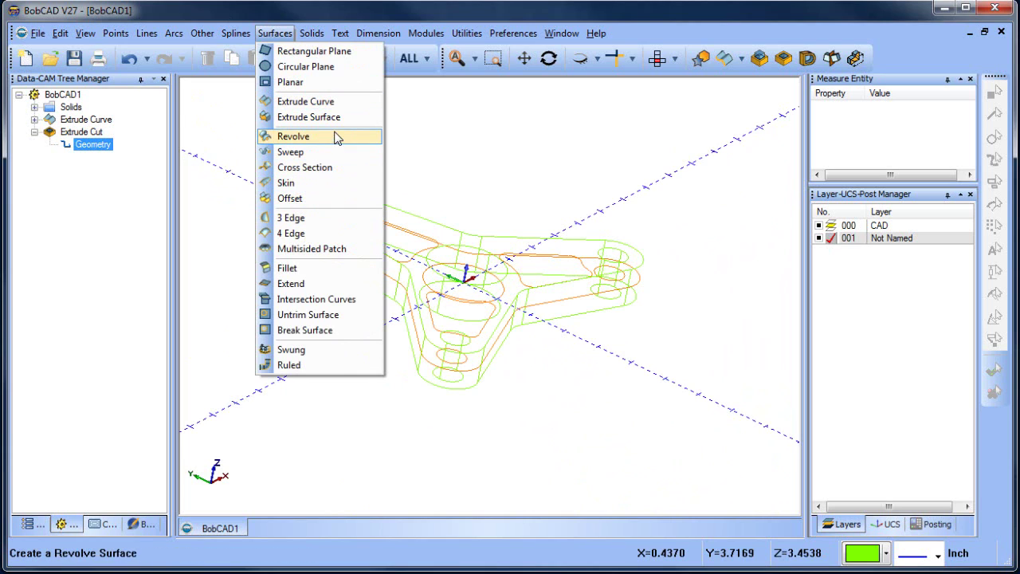
pyautogui.click(319, 102)
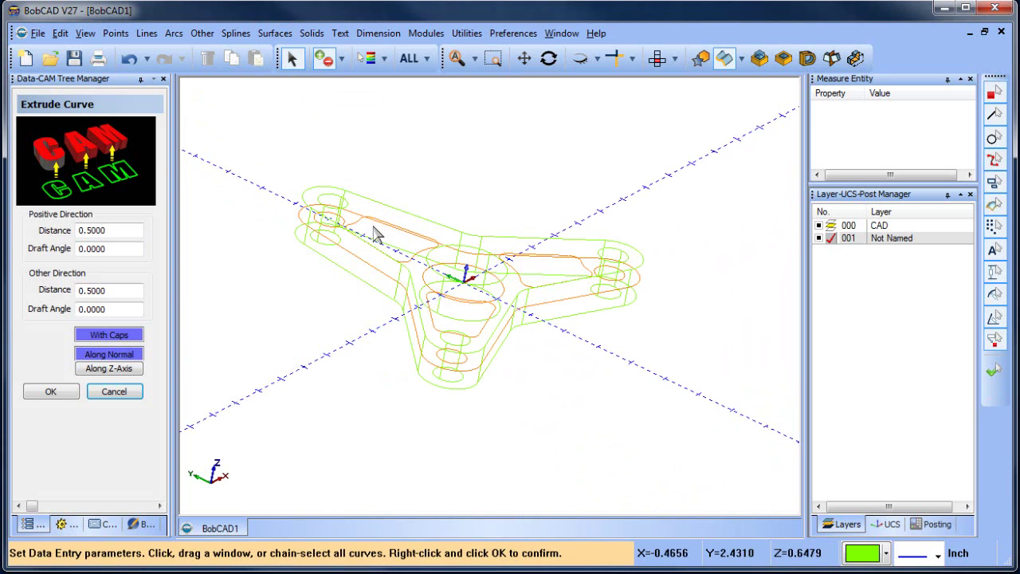
pyautogui.click(584, 269)
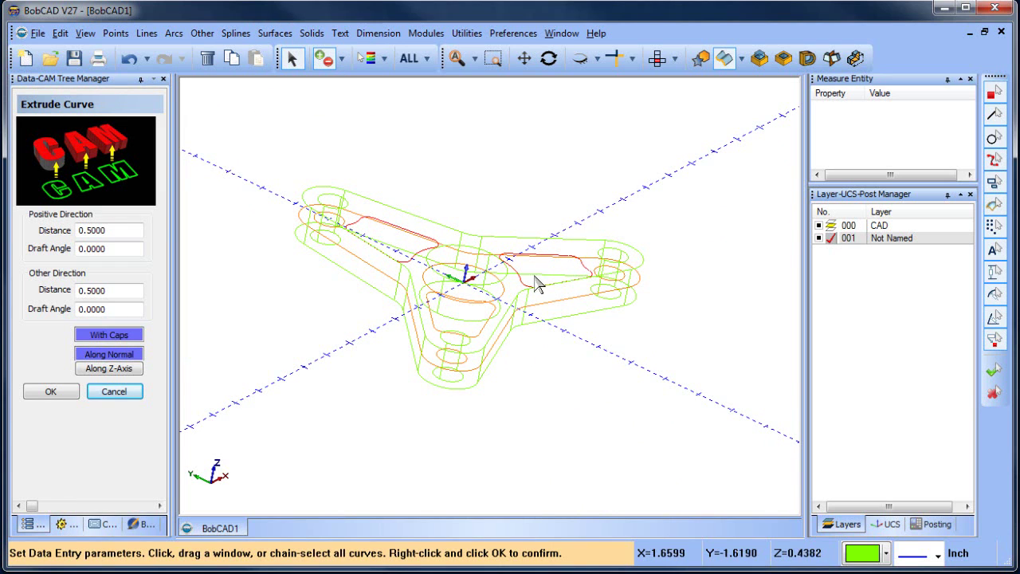
pyautogui.click(434, 331)
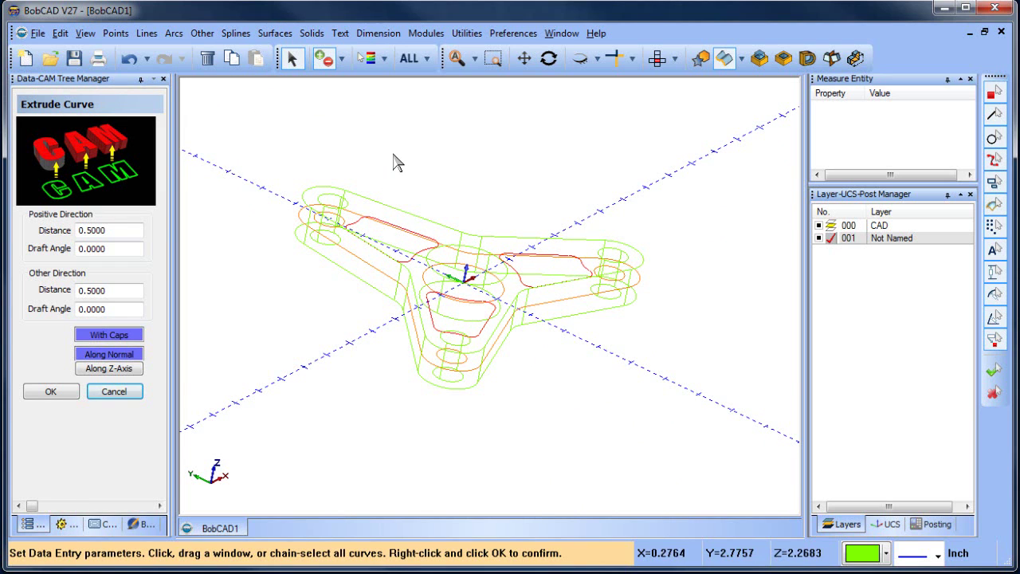
pyautogui.rightClick(394, 158)
pyautogui.click(421, 160)
pyautogui.moveTo(125, 293); pyautogui.dragTo(14, 293)
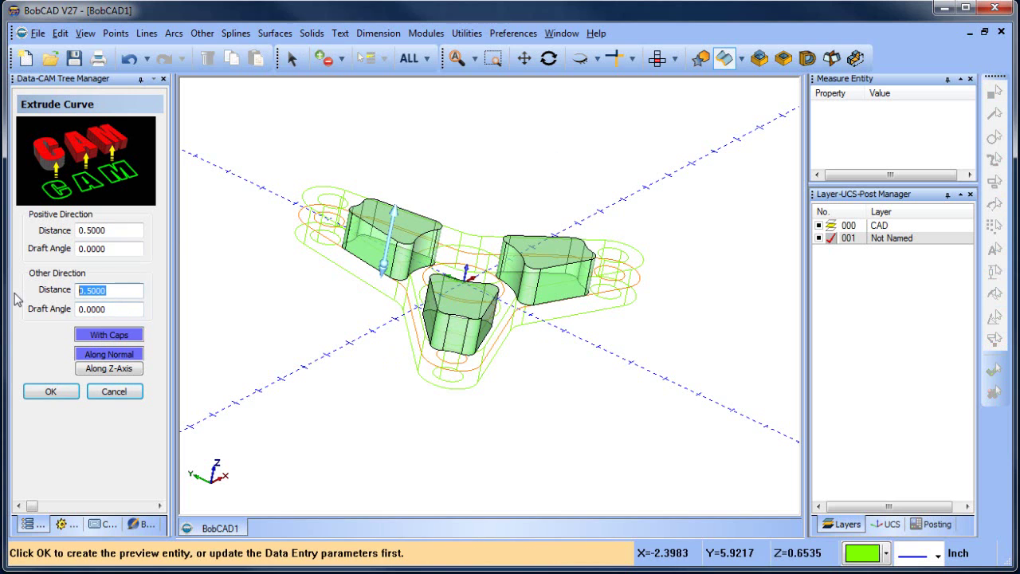
pyautogui.click(128, 234)
pyautogui.moveTo(478, 320)
pyautogui.mouseDown(button='middle')
pyautogui.moveTo(497, 281)
pyautogui.moveTo(497, 318)
pyautogui.mouseUp(button='middle')
pyautogui.click(50, 391)
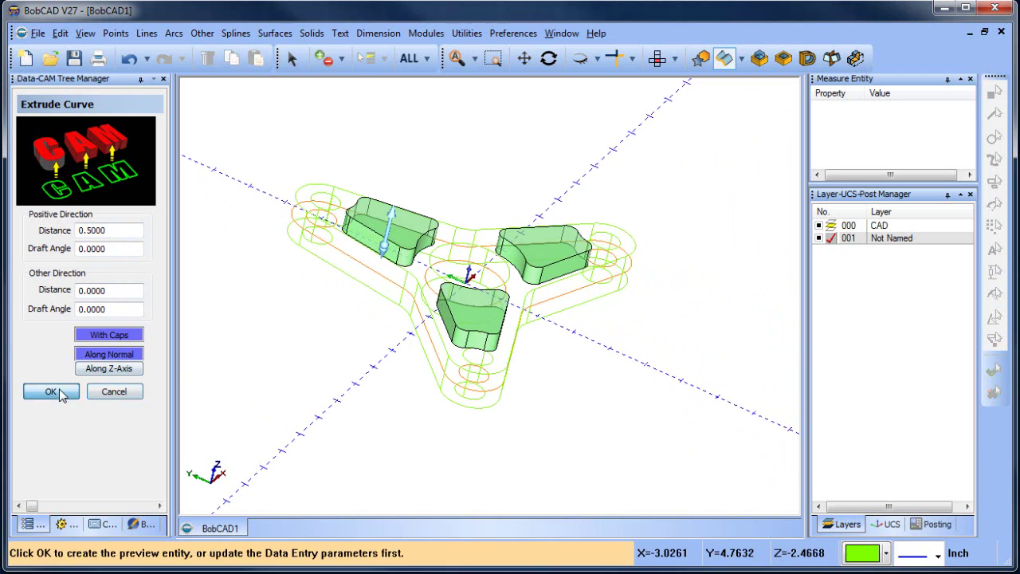
pyautogui.click(114, 392)
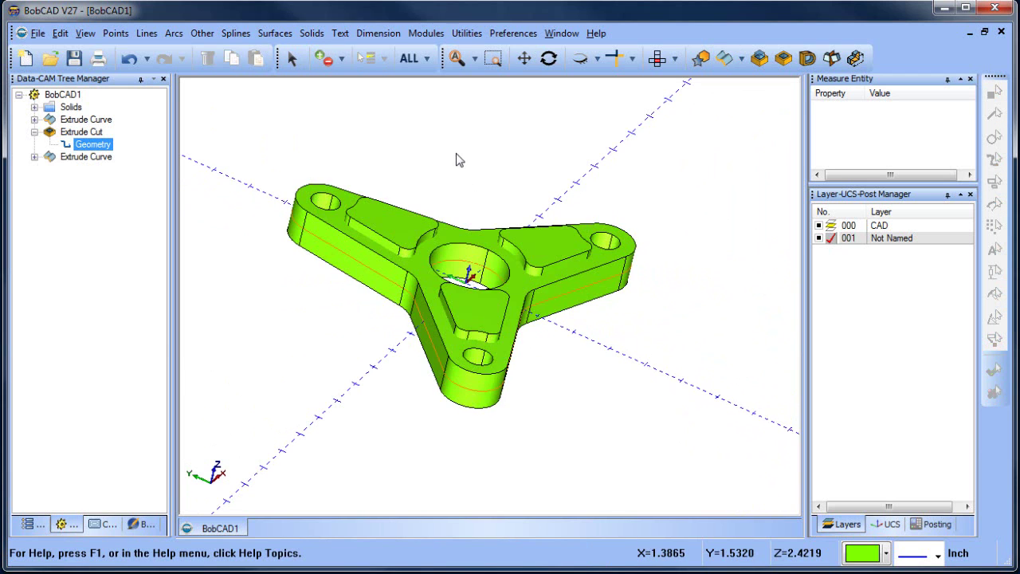
# Step: Mirror the three extruded pocket solids as copies across the X-Y plane and leave the Mirror command
pyautogui.rightClick(458, 144)
pyautogui.click(500, 169)
pyautogui.moveTo(487, 184); pyautogui.dragTo(490, 341, button='middle')
pyautogui.moveTo(514, 262); pyautogui.dragTo(569, 332, button='middle')
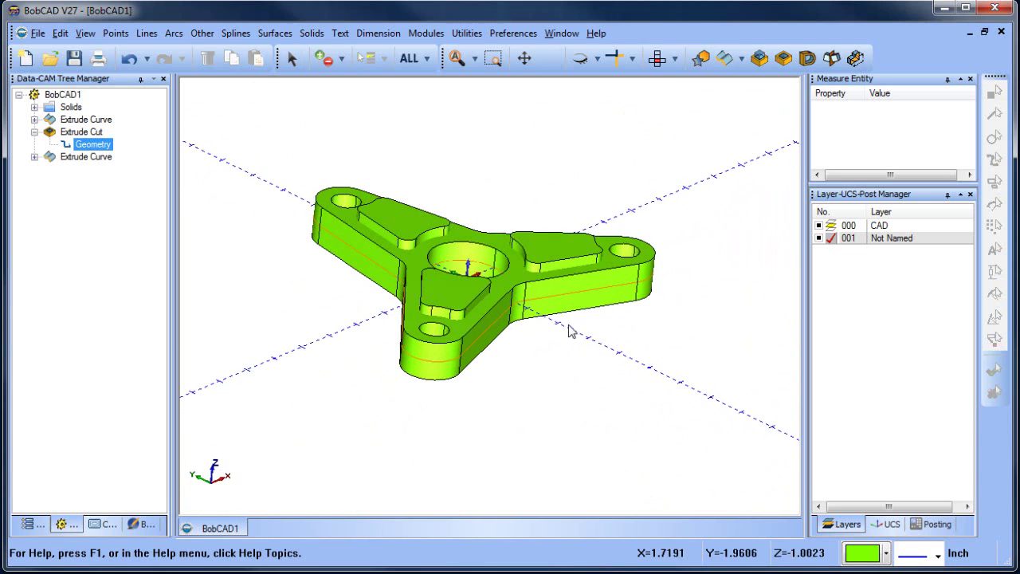
pyautogui.click(469, 34)
pyautogui.click(502, 51)
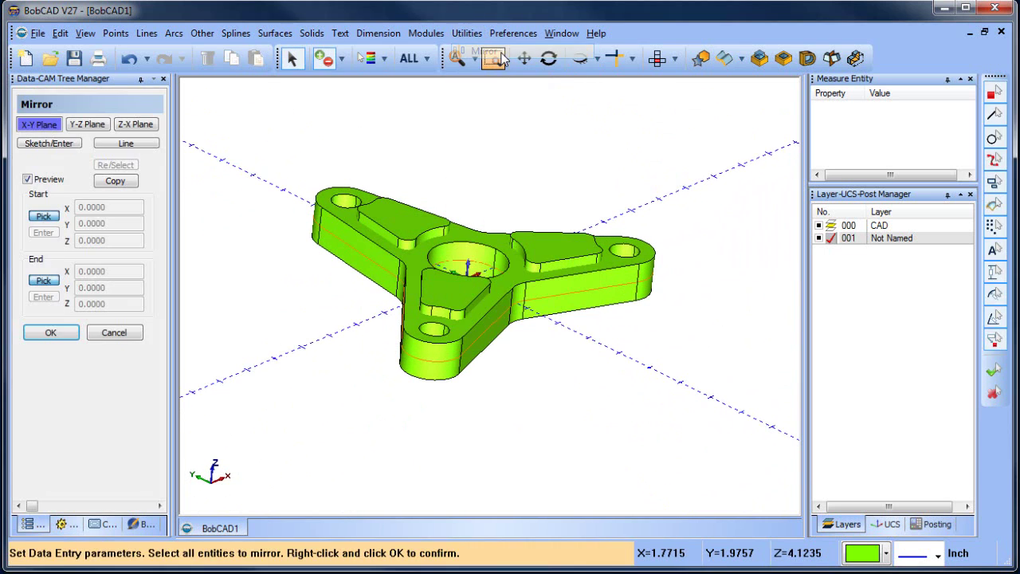
pyautogui.click(116, 182)
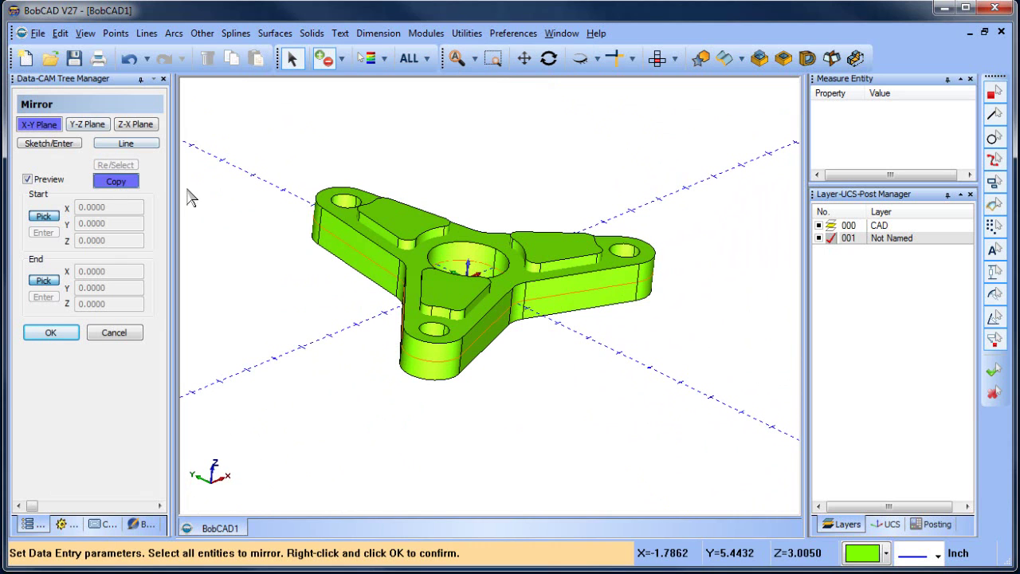
pyautogui.click(398, 218)
pyautogui.click(566, 253)
pyautogui.click(459, 301)
pyautogui.rightClick(495, 102)
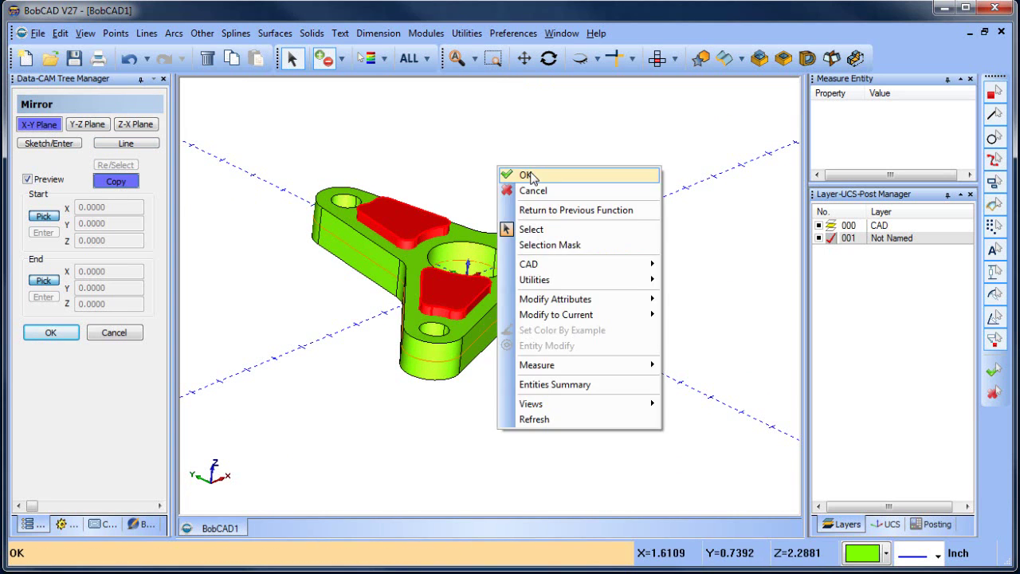
pyautogui.click(502, 106)
pyautogui.moveTo(502, 111); pyautogui.dragTo(229, 250, button='middle')
pyautogui.click(51, 334)
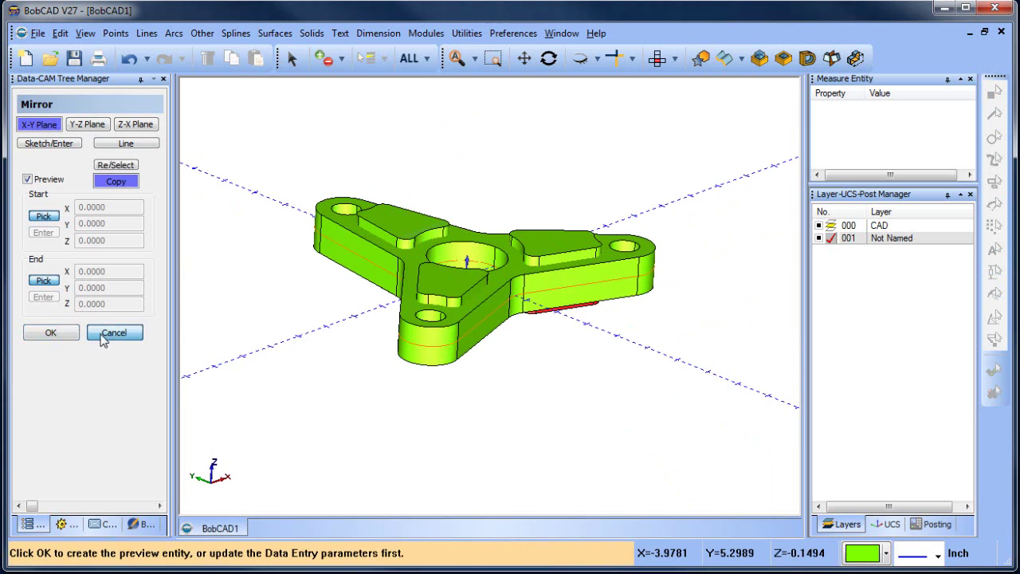
pyautogui.click(107, 337)
# Step: Boolean Subtract the six pocket solids on both faces from the three-armed body, keeping the body
pyautogui.moveTo(533, 353); pyautogui.dragTo(514, 338, button='middle')
pyautogui.scroll(3, 507, 322)
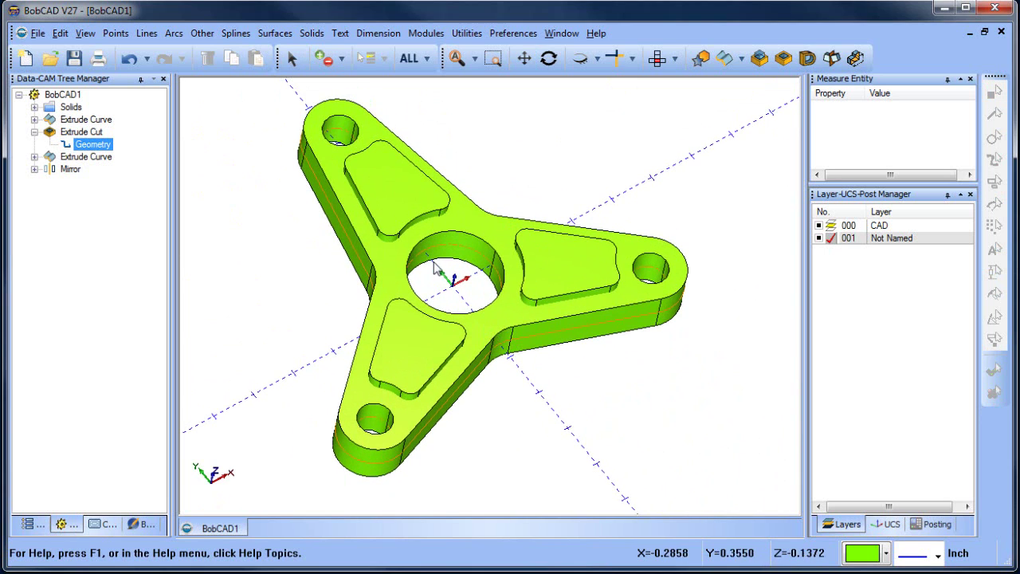
pyautogui.click(275, 32)
pyautogui.moveTo(322, 31)
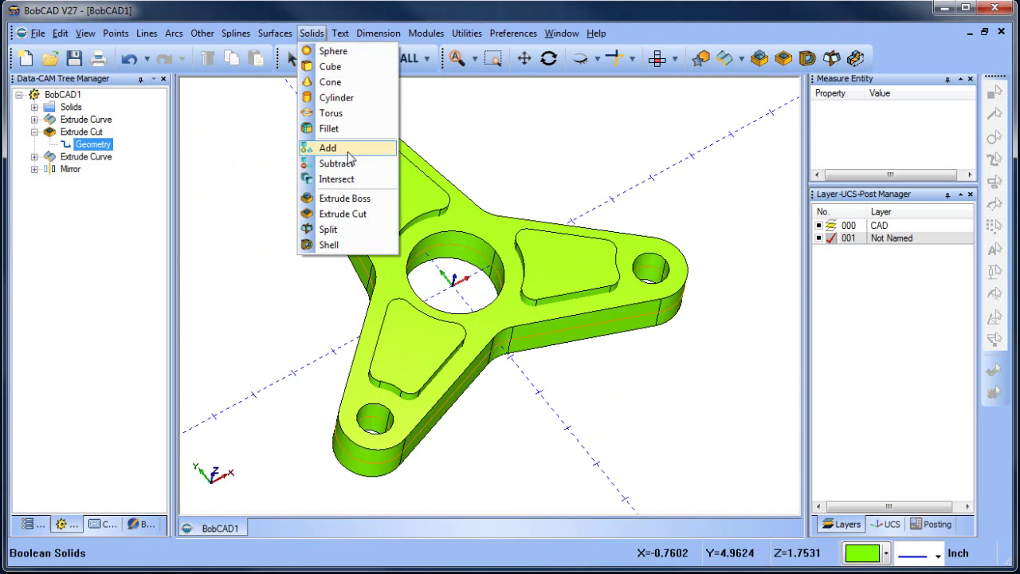
pyautogui.click(336, 163)
pyautogui.click(335, 163)
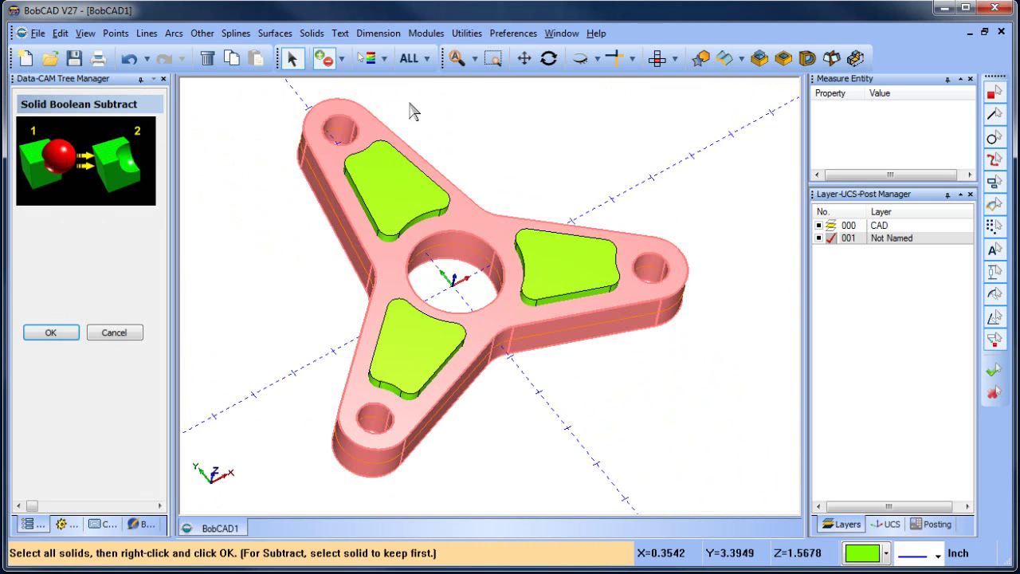
pyautogui.click(392, 161)
pyautogui.click(554, 257)
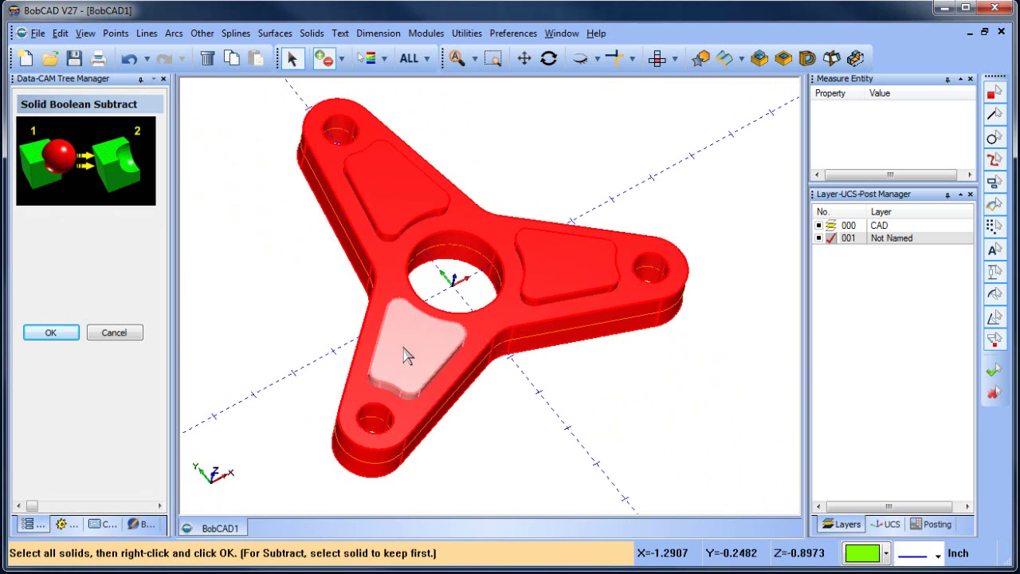
pyautogui.click(403, 350)
pyautogui.moveTo(574, 428); pyautogui.dragTo(535, 254, button='middle')
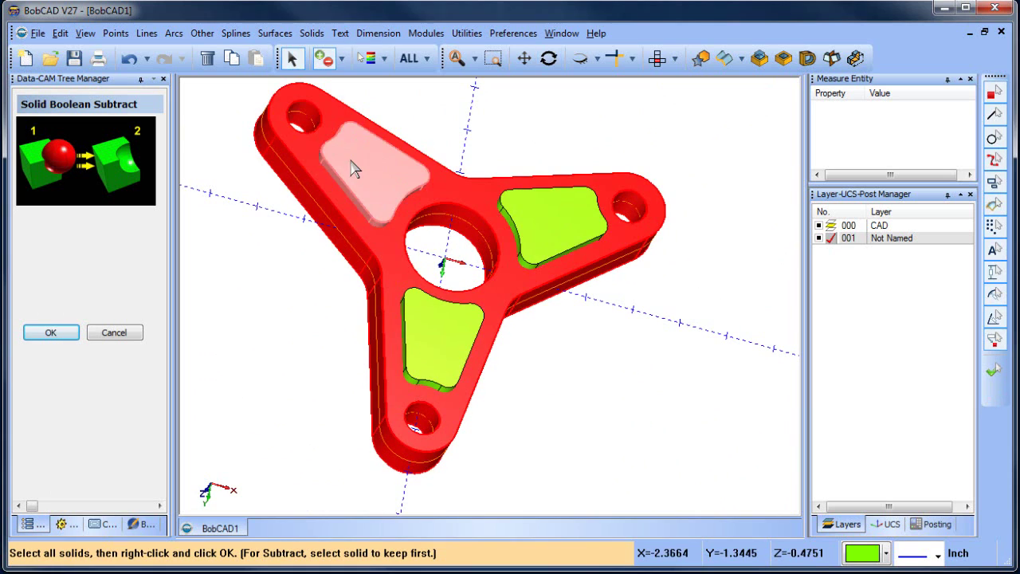
pyautogui.click(353, 159)
pyautogui.click(568, 222)
pyautogui.click(442, 330)
pyautogui.rightClick(652, 336)
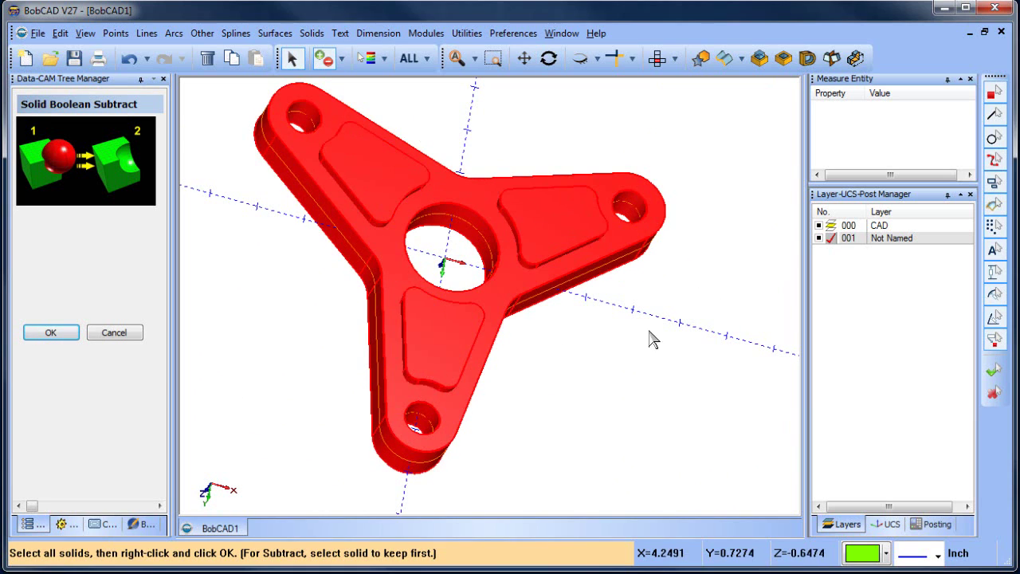
pyautogui.moveTo(556, 154); pyautogui.dragTo(552, 219, button='middle')
pyautogui.rightClick(571, 188)
pyautogui.click(598, 197)
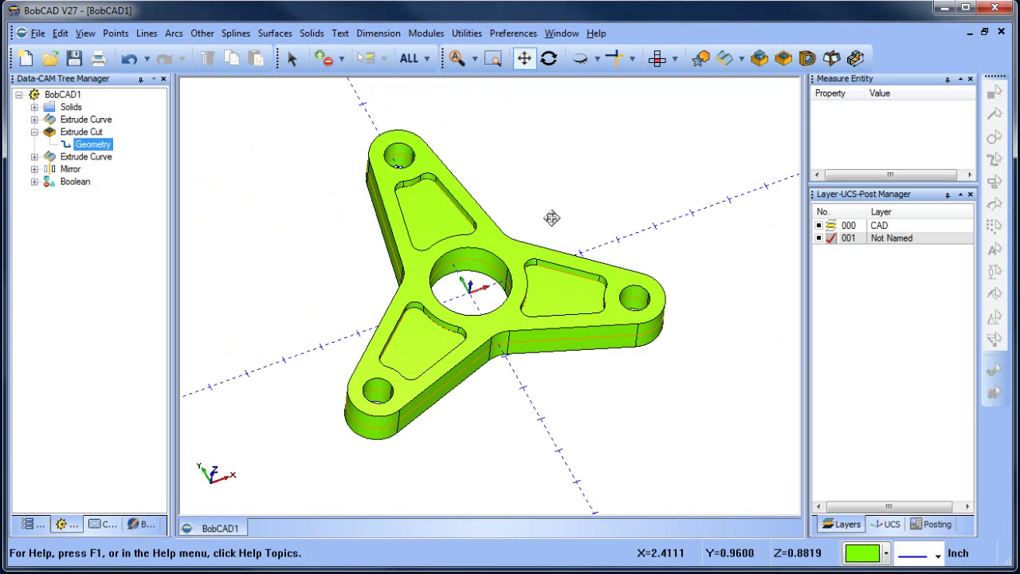
# Step: Hide layer 000 CAD so only the solid is displayed
pyautogui.click(820, 226)
pyautogui.moveTo(531, 176)
pyautogui.mouseDown(button='middle')
pyautogui.moveTo(537, 200)
pyautogui.moveTo(532, 176)
pyautogui.mouseUp(button='middle')
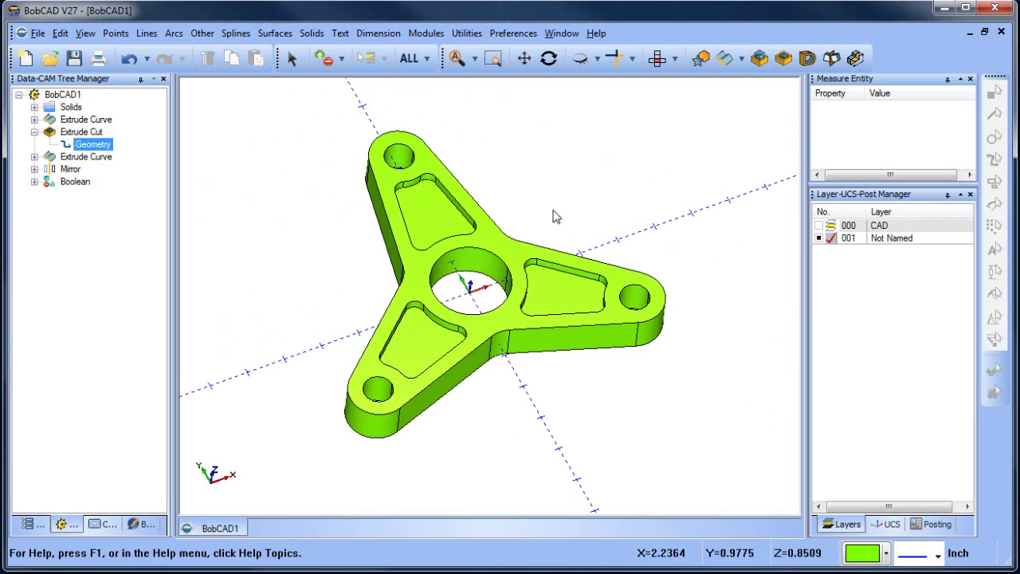
pyautogui.moveTo(555, 216); pyautogui.dragTo(562, 212, button='middle')
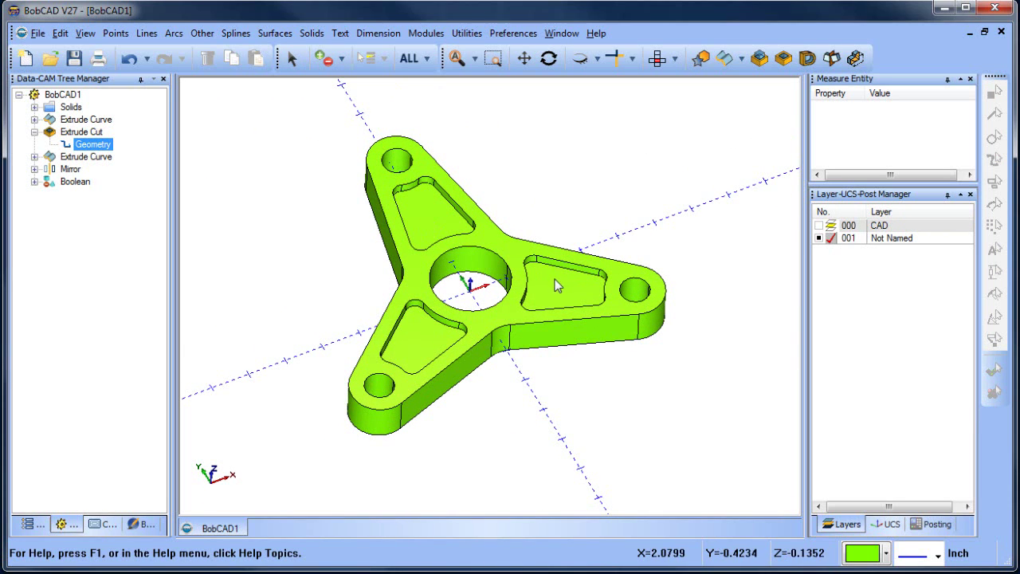
# Step: Apply a constant 0.125 inch Solid Fillet to the upper arm's pocket floor face and leave the command
pyautogui.click(312, 33)
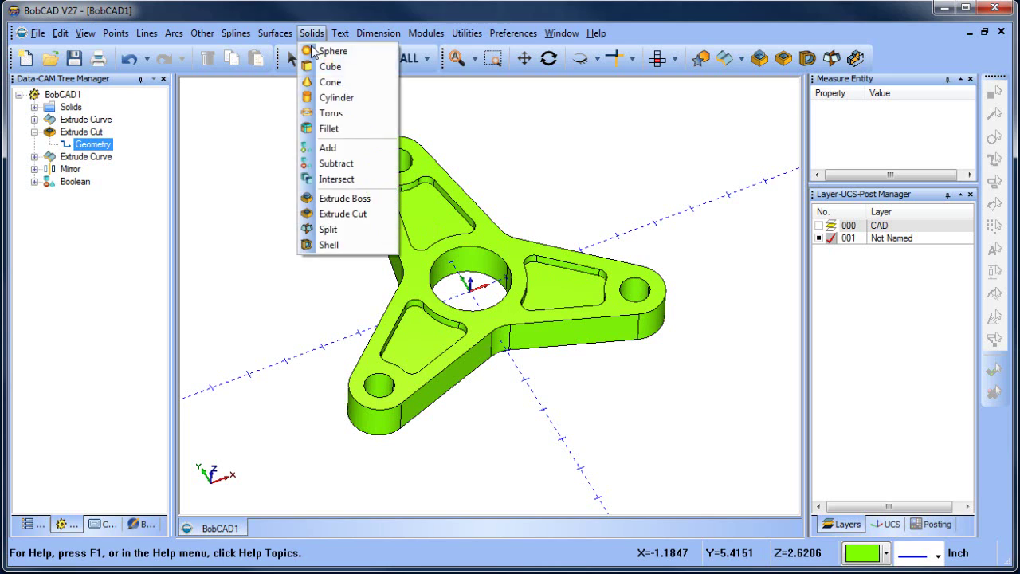
pyautogui.click(343, 130)
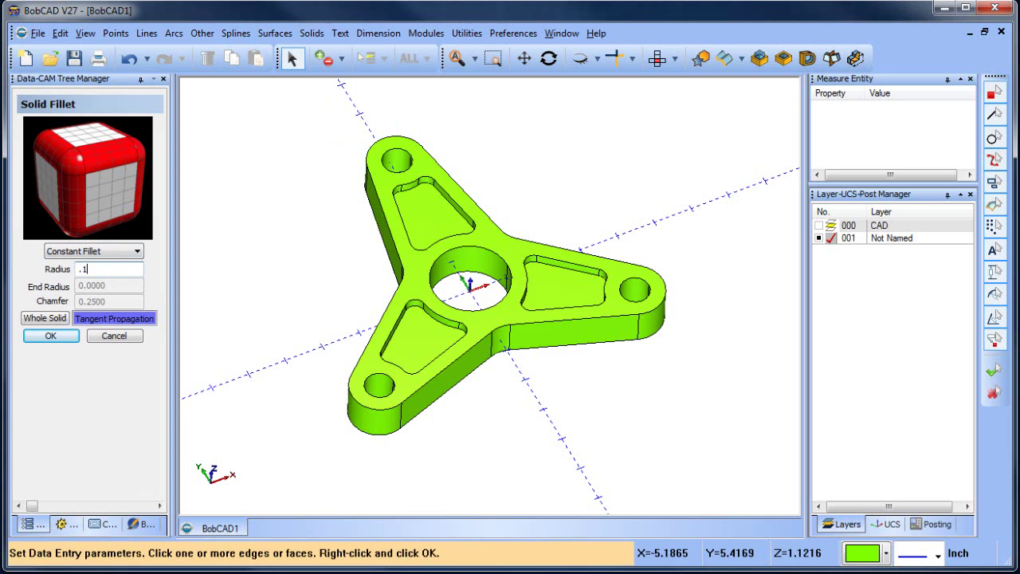
pyautogui.click(421, 212)
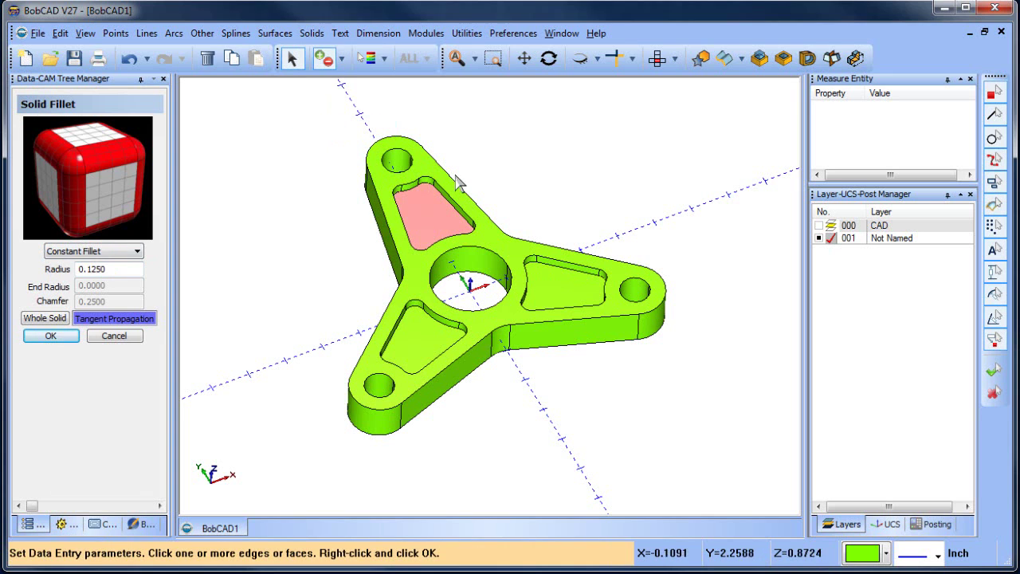
pyautogui.rightClick(547, 117)
pyautogui.moveTo(539, 125); pyautogui.dragTo(571, 217, button='middle')
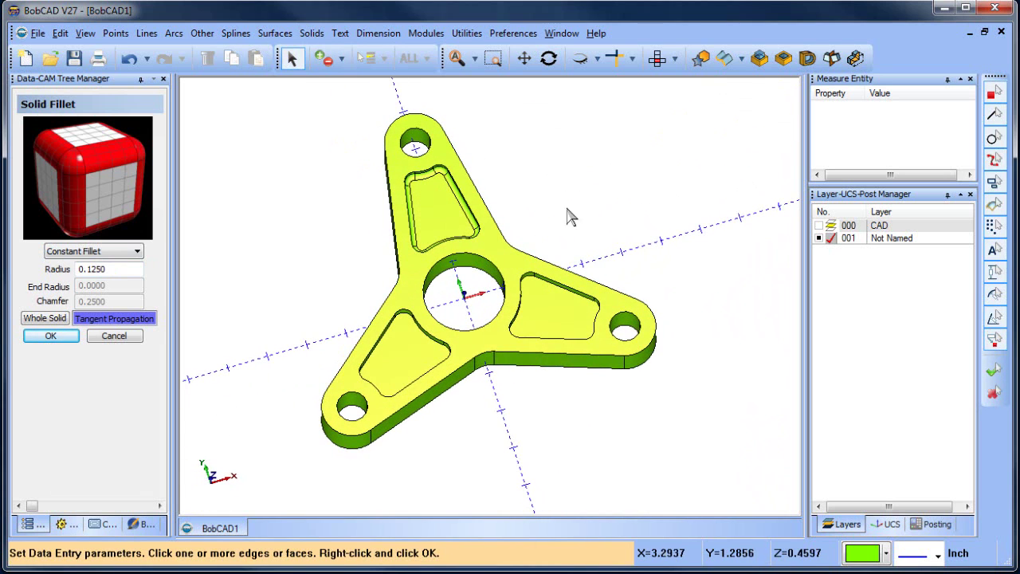
pyautogui.click(114, 337)
# Step: Edit the Solid Fillet feature and add the two remaining pocket floor faces on the upper side of the part
pyautogui.click(102, 525)
pyautogui.click(32, 523)
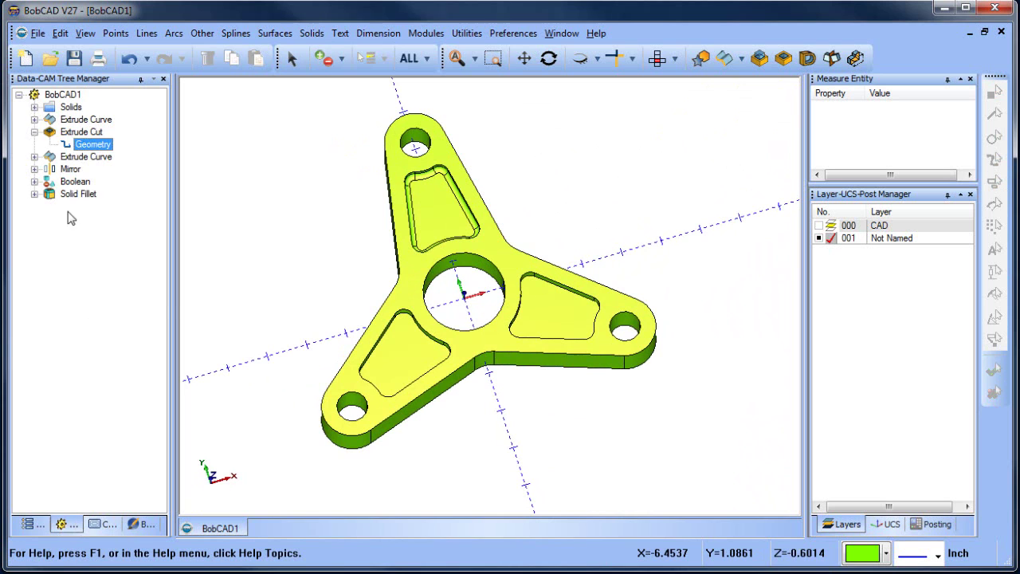
pyautogui.click(75, 196)
pyautogui.rightClick(89, 196)
pyautogui.click(128, 204)
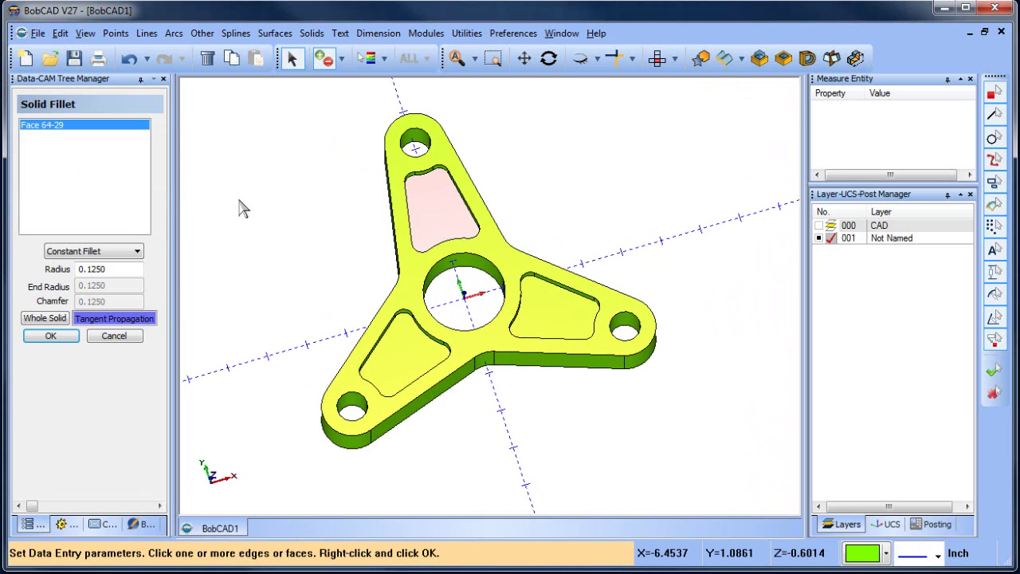
pyautogui.click(405, 353)
pyautogui.click(551, 328)
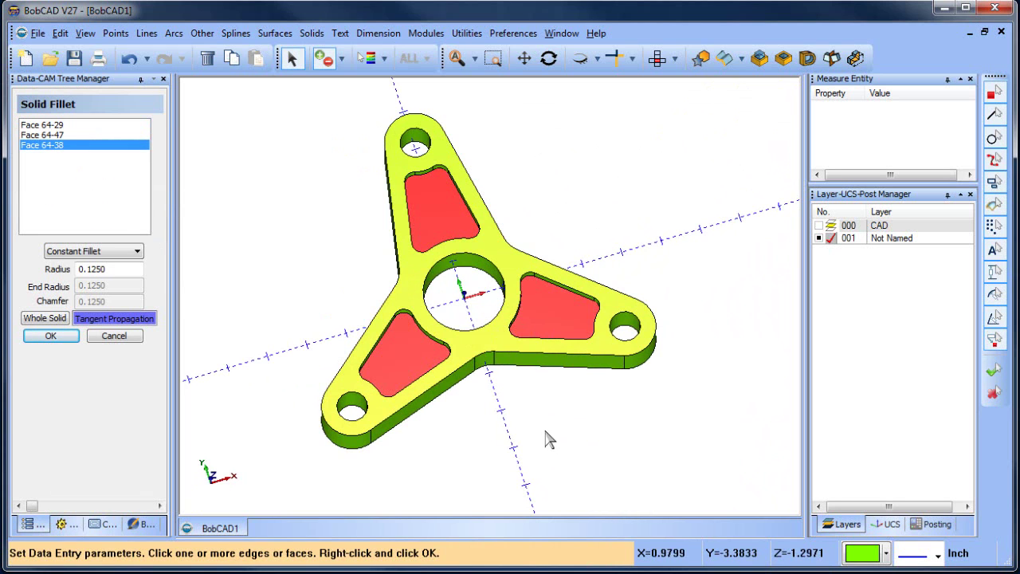
# Step: Add the three pocket floor faces on the opposite side to the Solid Fillet selection and apply the edit
pyautogui.moveTo(547, 435); pyautogui.dragTo(549, 310, button='middle')
pyautogui.click(539, 200)
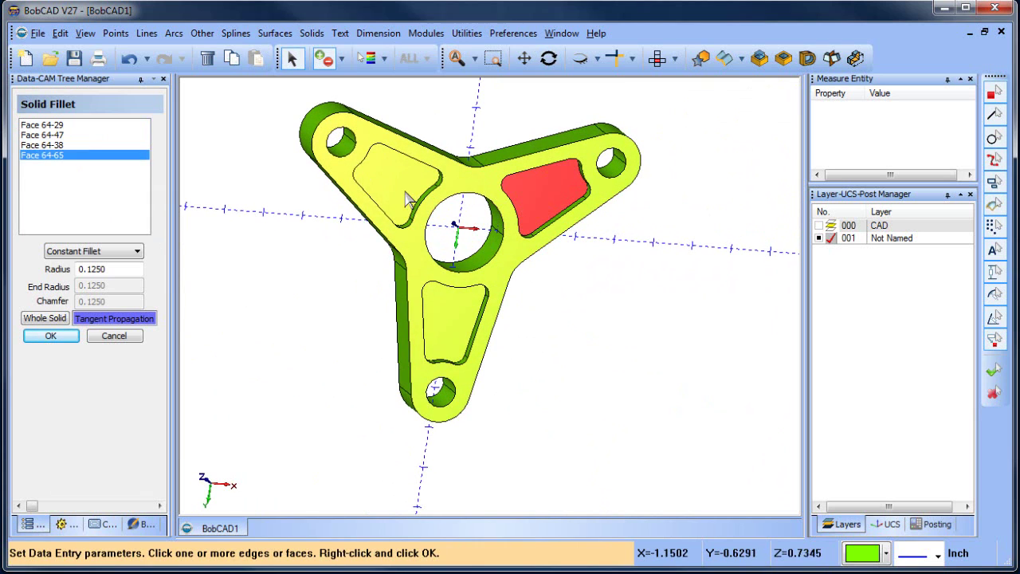
pyautogui.click(407, 199)
pyautogui.click(448, 326)
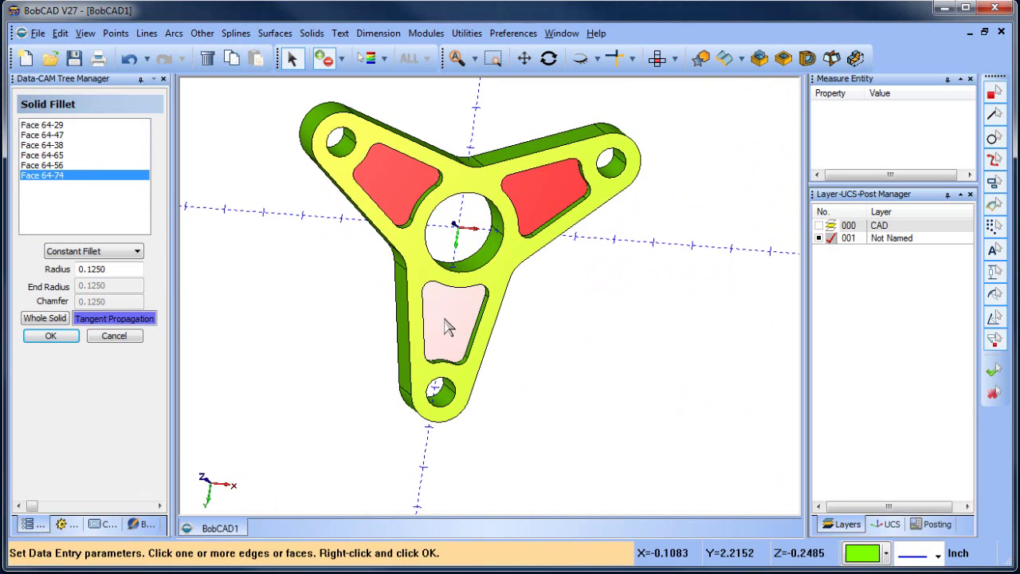
pyautogui.rightClick(594, 326)
pyautogui.moveTo(601, 292); pyautogui.dragTo(512, 253, button='middle')
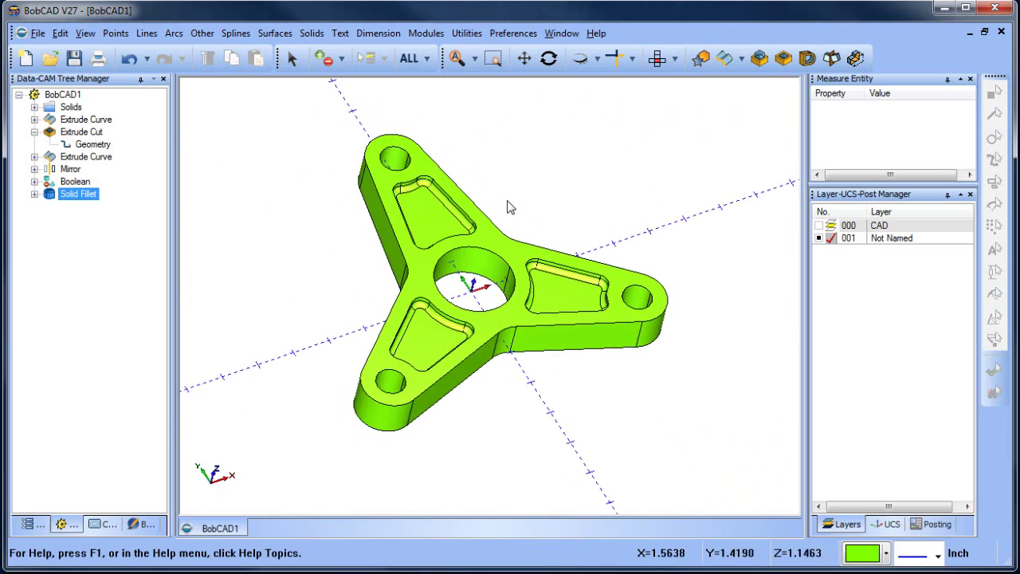
pyautogui.moveTo(520, 211); pyautogui.dragTo(539, 216, button='middle')
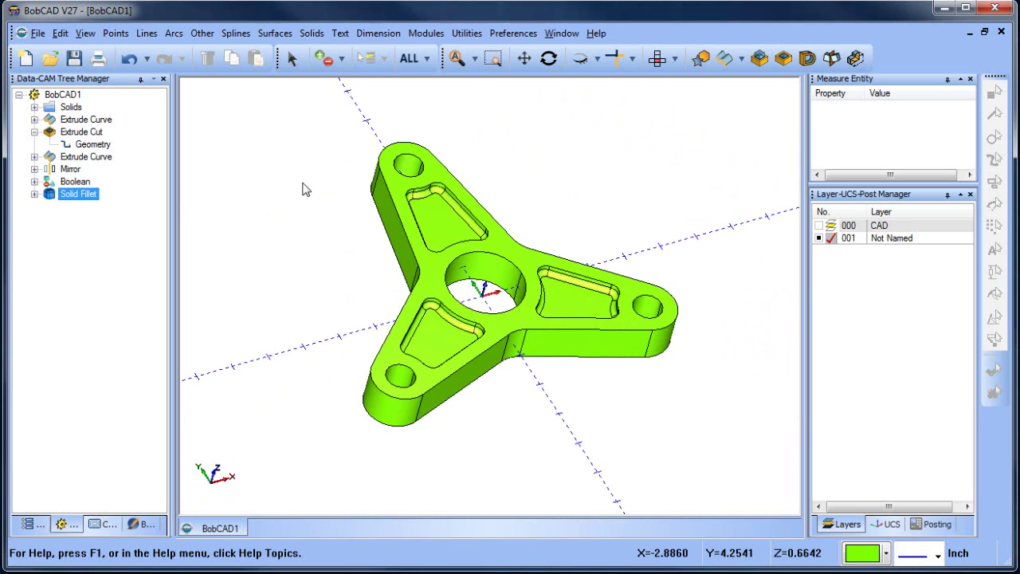
# Step: Edit the pocket Solid Fillet to include the outer perimeter edges of both faces and apply it
pyautogui.rightClick(77, 198)
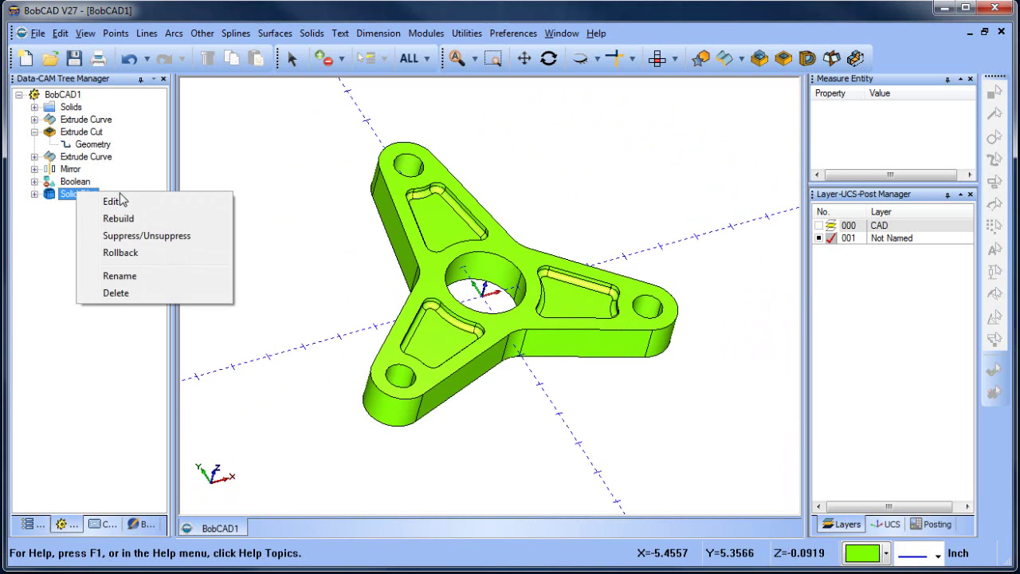
pyautogui.click(118, 202)
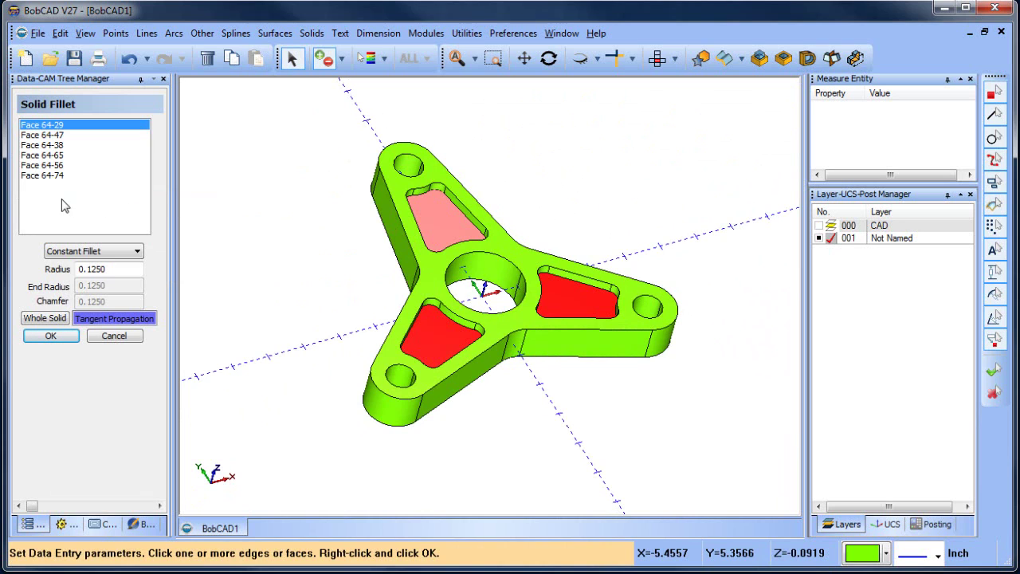
pyautogui.click(399, 220)
pyautogui.moveTo(561, 438); pyautogui.dragTo(374, 325, button='middle')
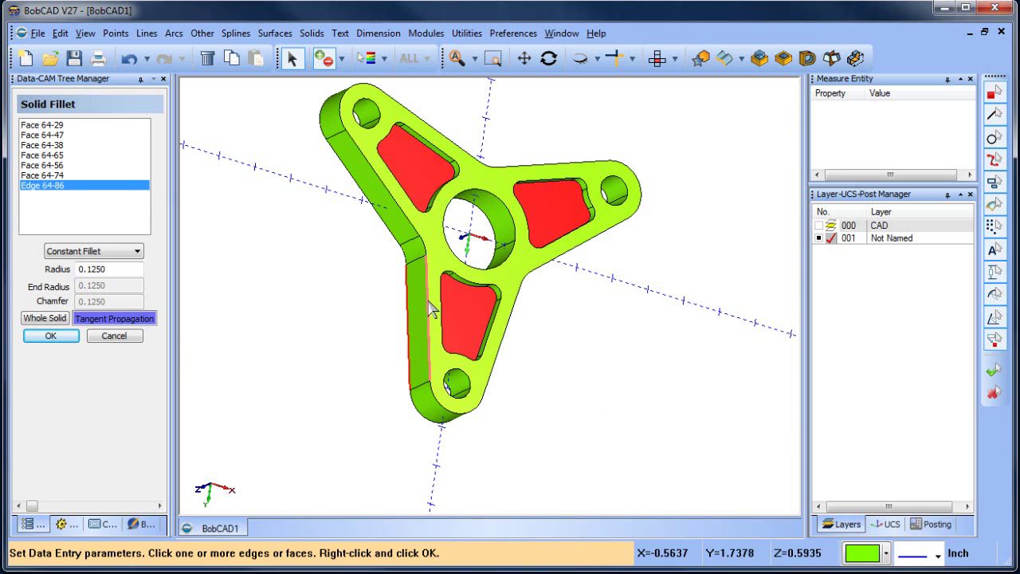
pyautogui.click(429, 302)
pyautogui.rightClick(316, 268)
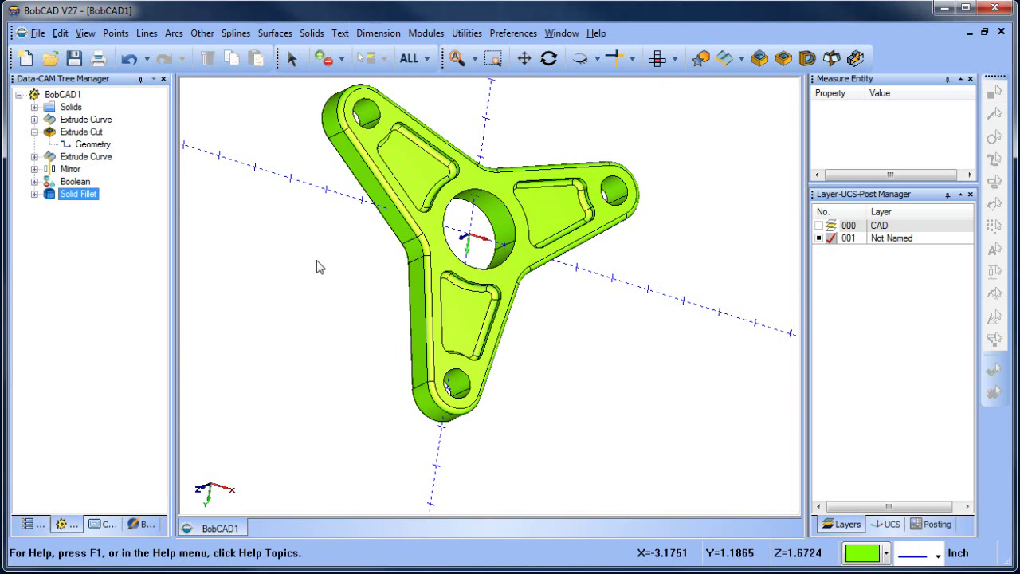
# Step: Apply a 0.1 inch Chamfer to the center hole's upper edge with Solid Fillet and leave the command
pyautogui.moveTo(572, 273); pyautogui.dragTo(534, 251, button='middle')
pyautogui.scroll(2, 532, 273)
pyautogui.scroll(1, 488, 269)
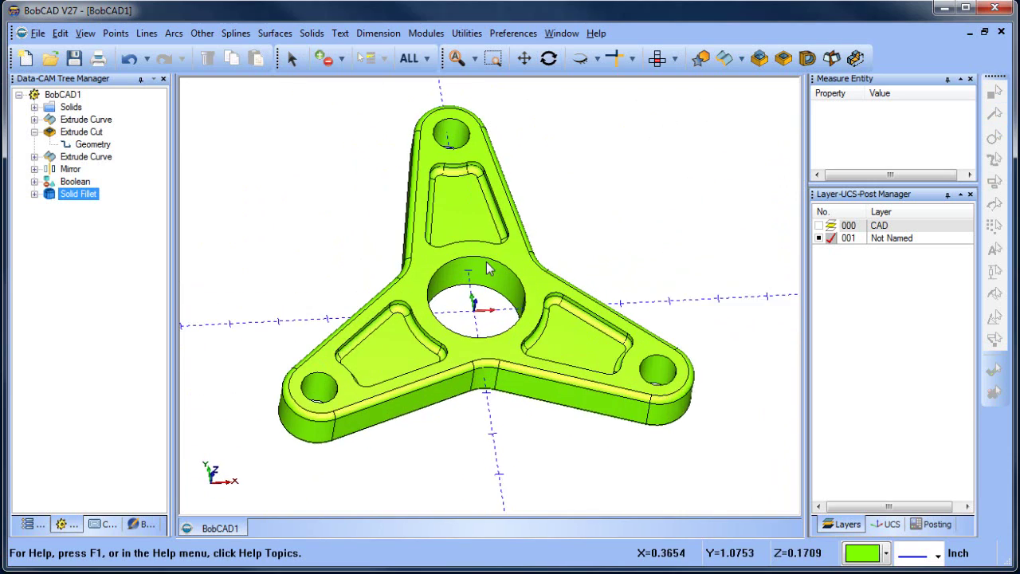
pyautogui.scroll(1, 489, 275)
pyautogui.scroll(-1, 490, 289)
pyautogui.moveTo(491, 302); pyautogui.dragTo(507, 267, button='middle')
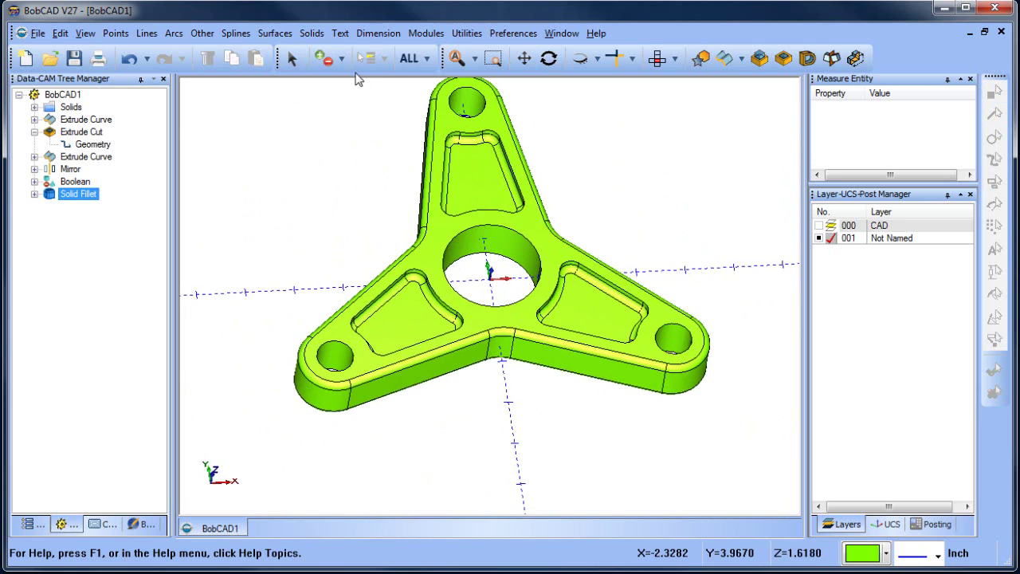
pyautogui.click(310, 36)
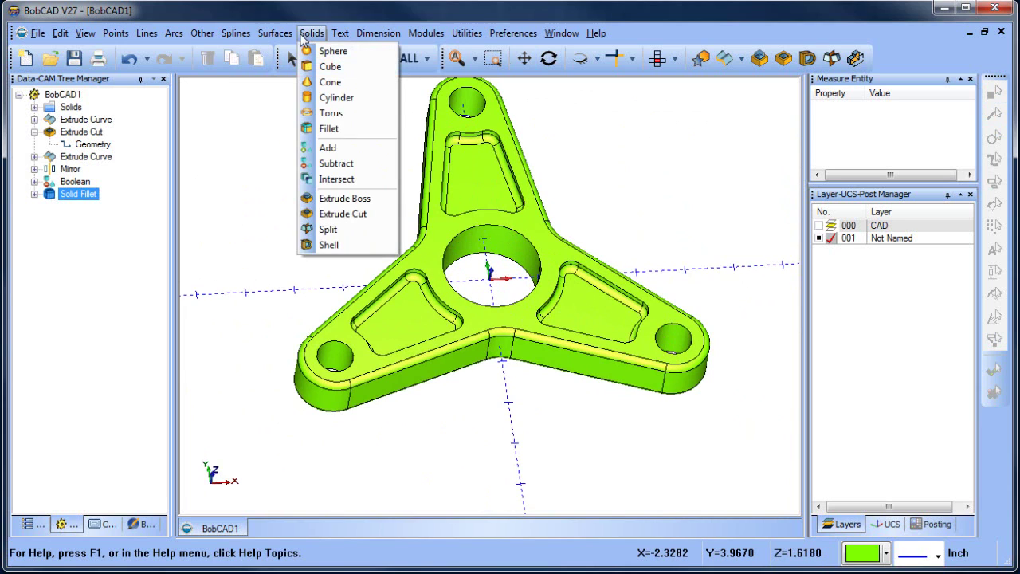
pyautogui.click(355, 132)
pyautogui.click(119, 252)
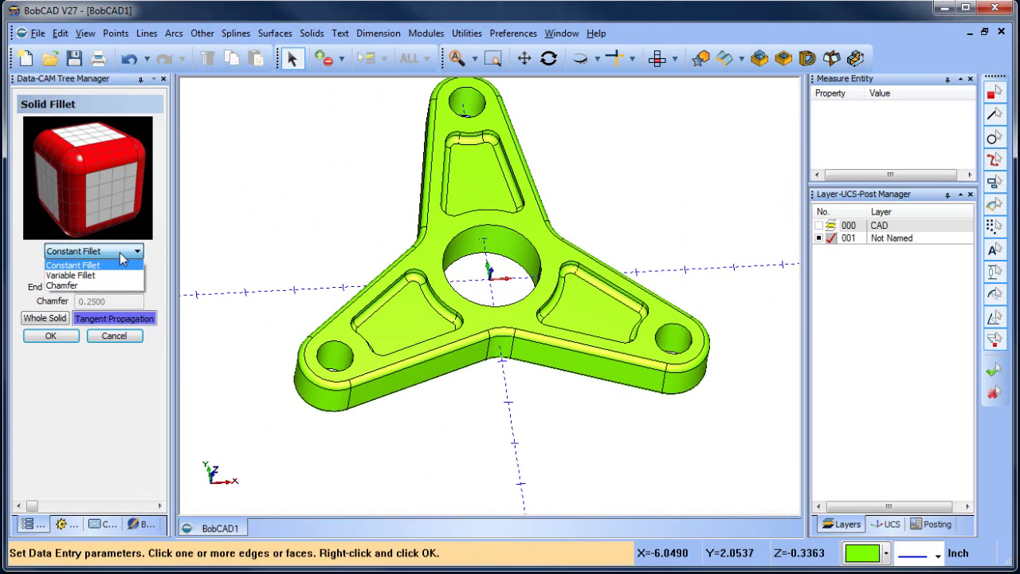
pyautogui.click(120, 292)
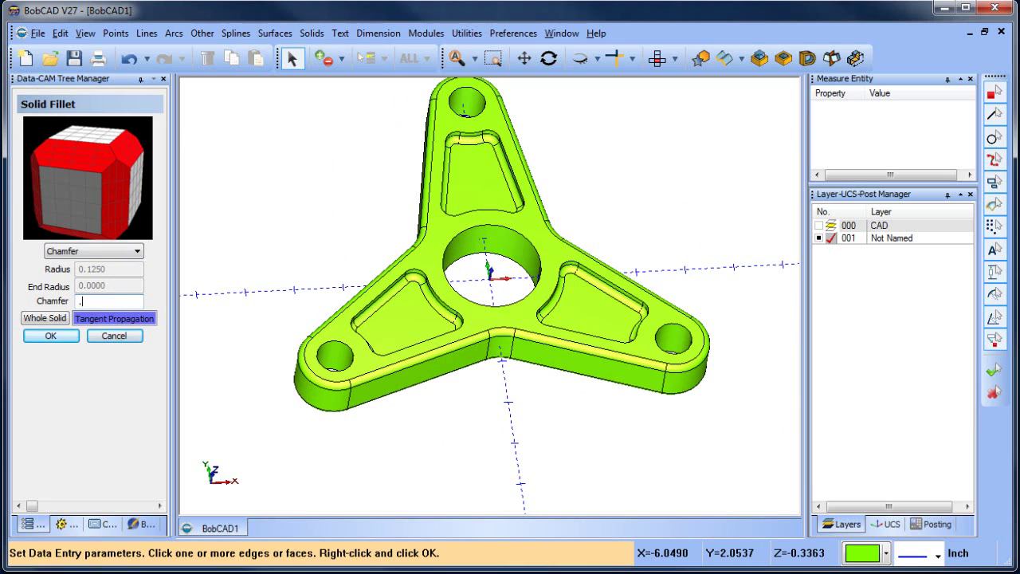
pyautogui.click(490, 226)
pyautogui.rightClick(610, 189)
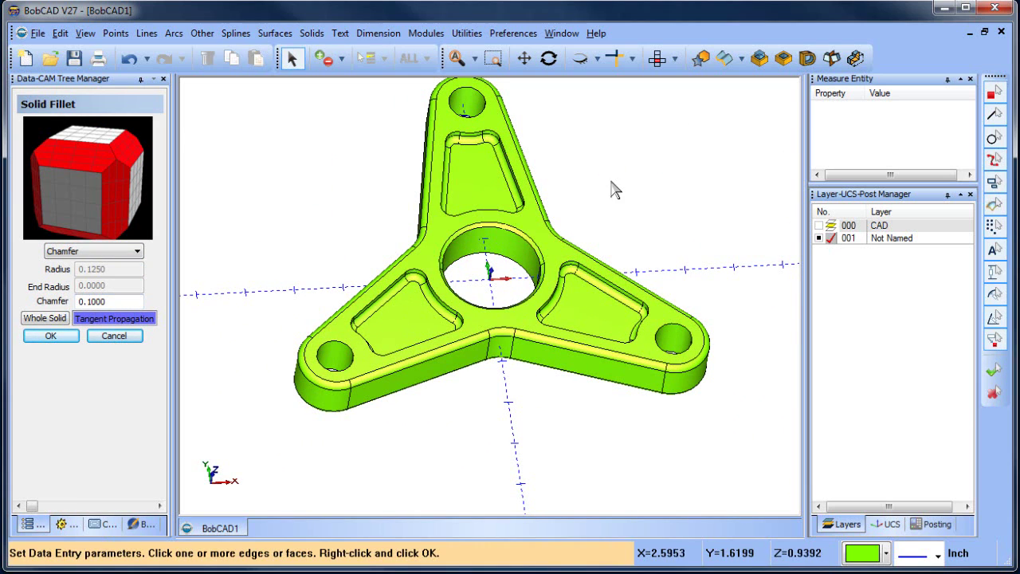
pyautogui.click(124, 338)
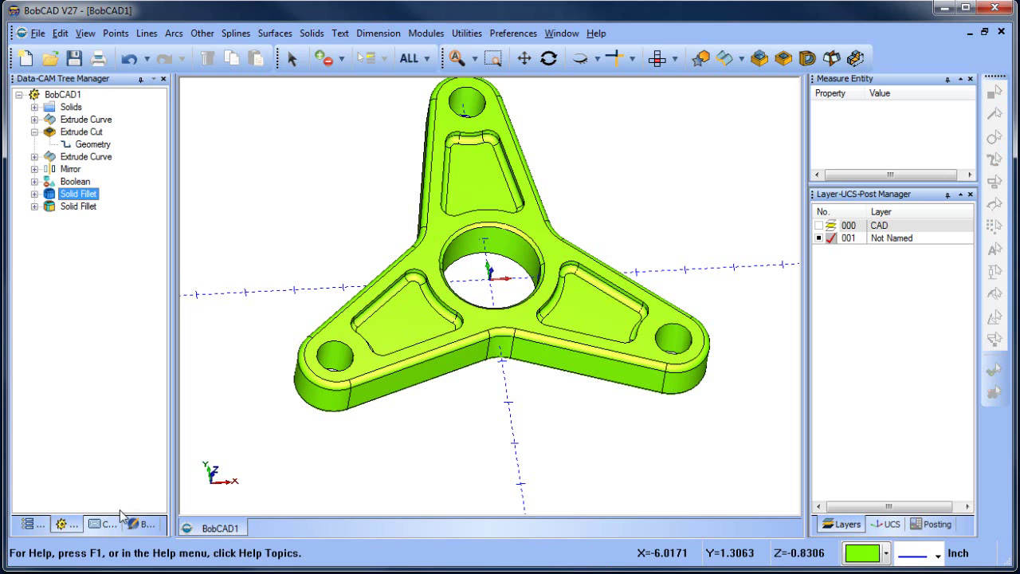
# Step: Edit the chamfer feature to include the lower-left pocket's rim edge and apply it
pyautogui.click(90, 207)
pyautogui.rightClick(86, 207)
pyautogui.click(100, 214)
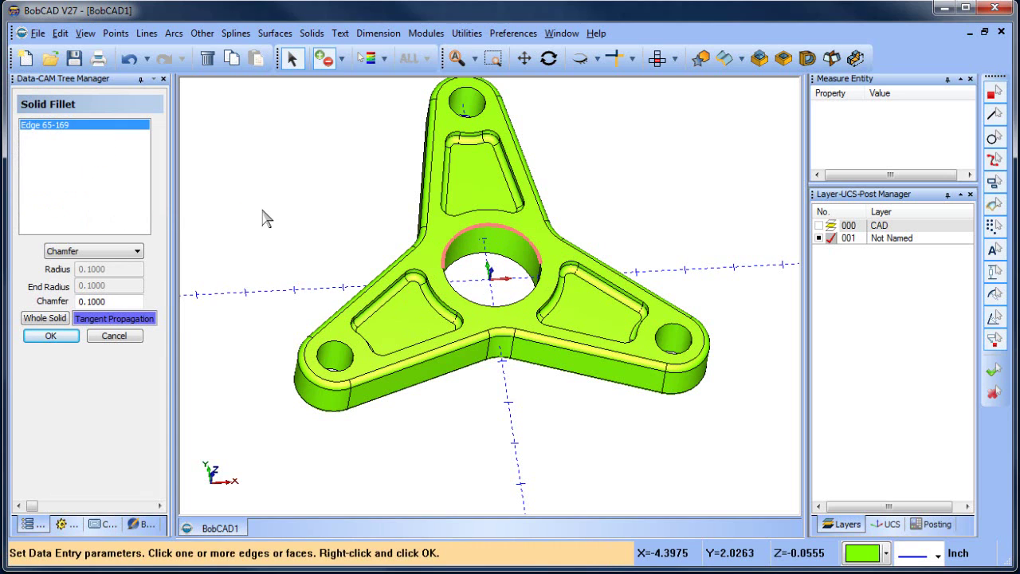
pyautogui.click(434, 288)
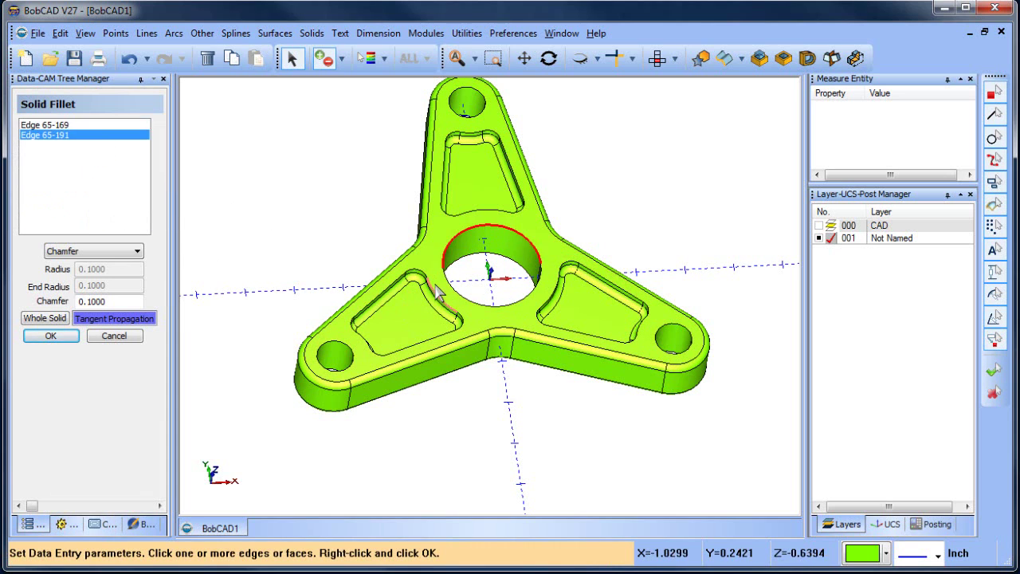
pyautogui.rightClick(621, 162)
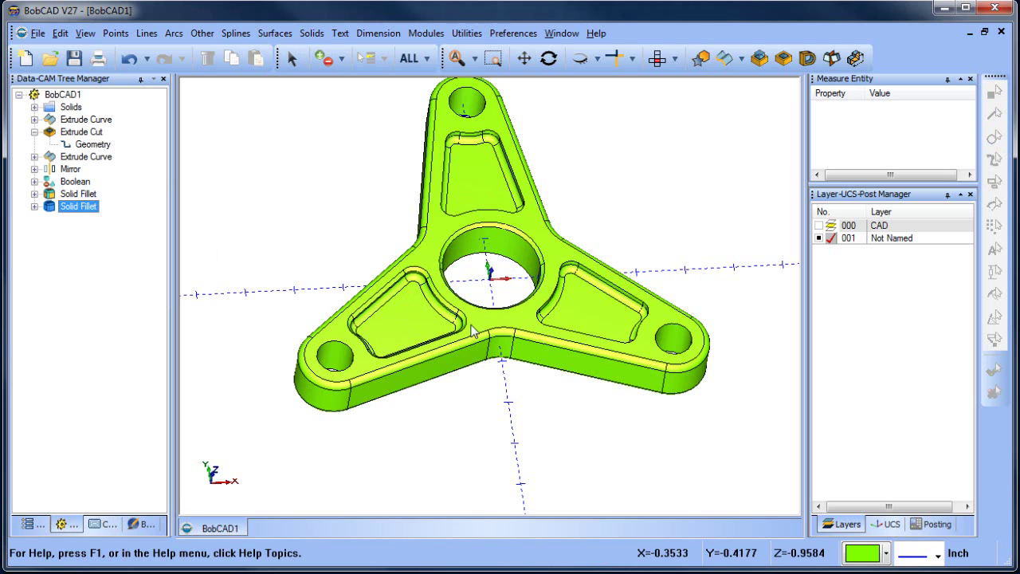
# Step: Edit the chamfer feature again, adding the rim edges of the other two pockets and the three arm holes on this face
pyautogui.rightClick(86, 217)
pyautogui.click(124, 213)
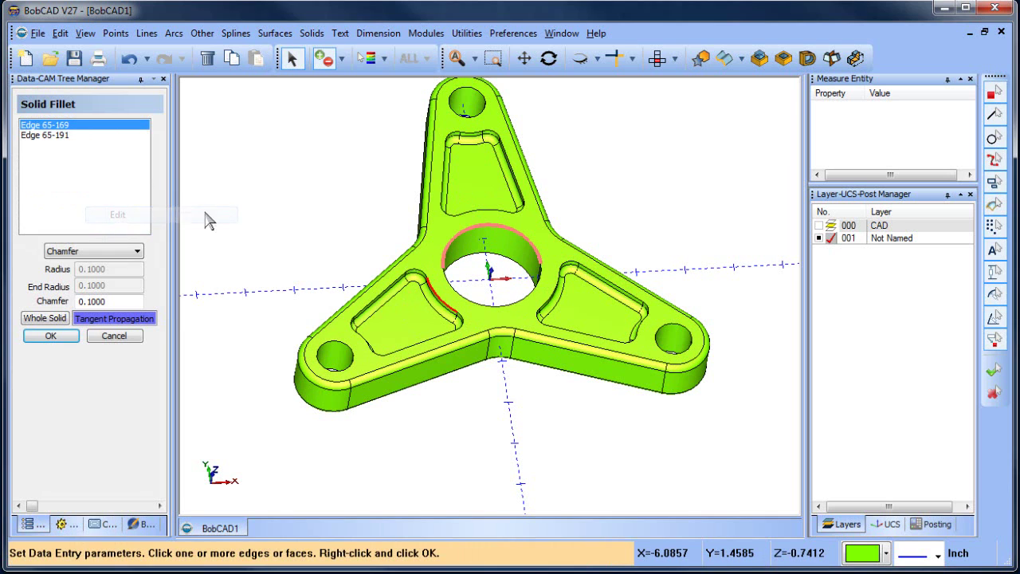
pyautogui.click(475, 140)
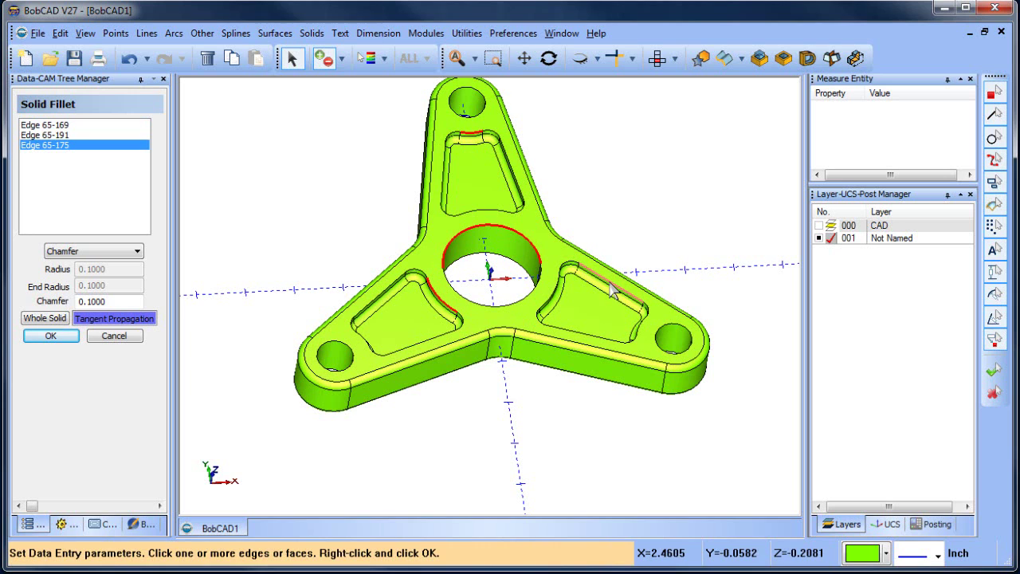
pyautogui.click(611, 285)
pyautogui.click(678, 333)
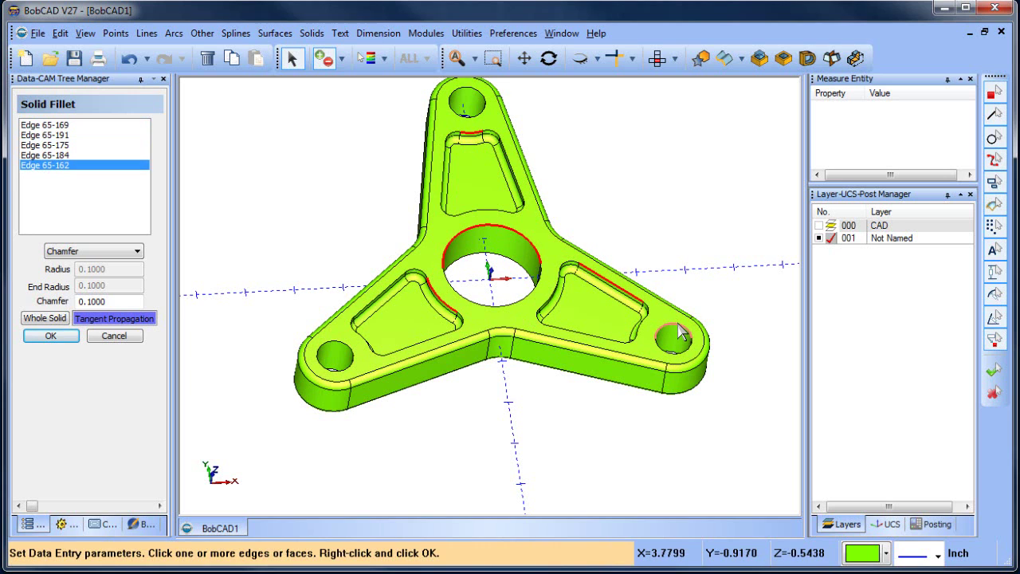
pyautogui.click(348, 341)
pyautogui.click(465, 90)
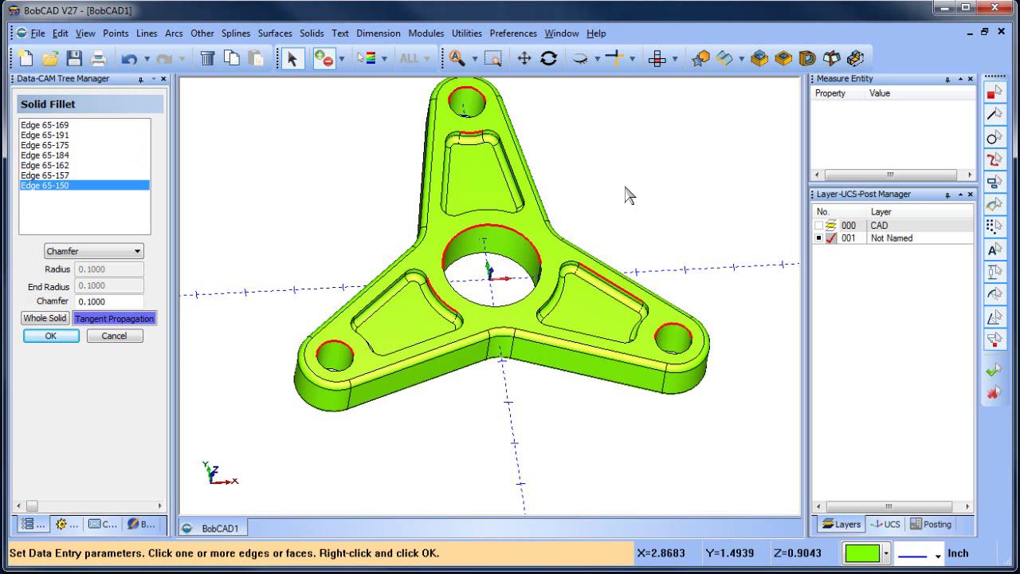
# Step: Add the opposite face's arm hole, pocket and center hole rim edges to the chamfer selection and apply the edit
pyautogui.moveTo(630, 188); pyautogui.dragTo(389, 218, button='middle')
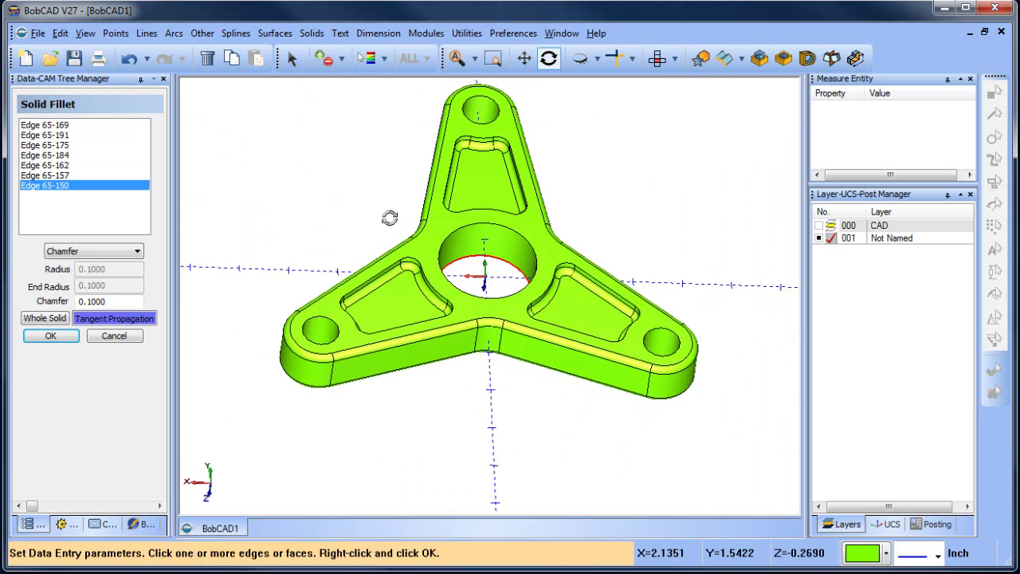
pyautogui.click(323, 338)
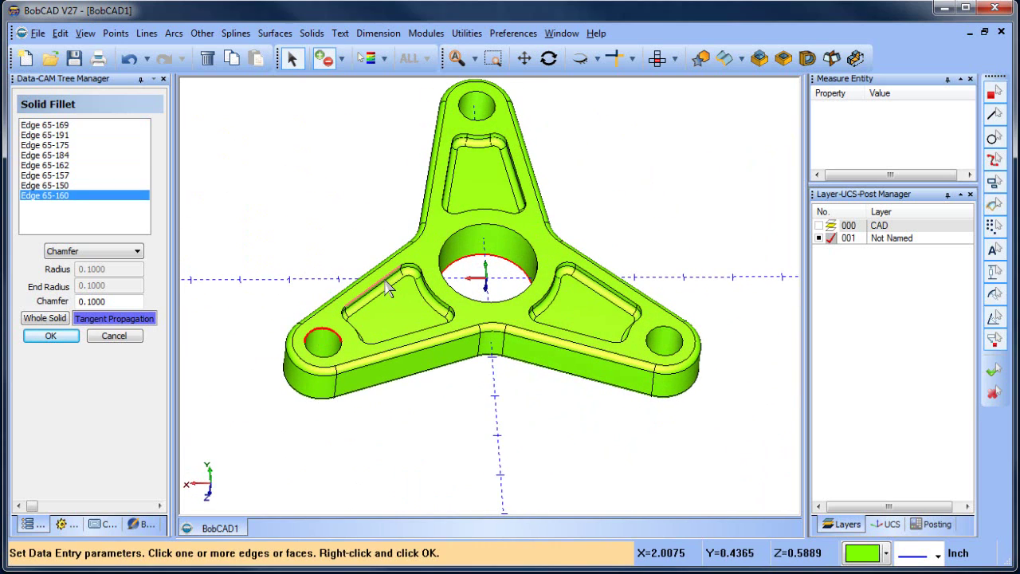
pyautogui.click(391, 285)
pyautogui.click(480, 102)
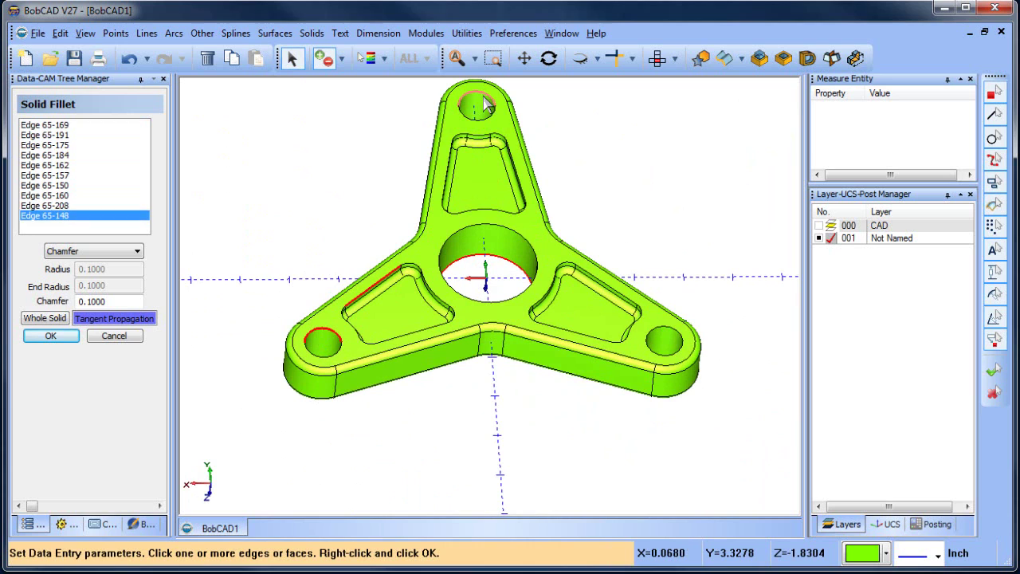
pyautogui.click(518, 180)
pyautogui.click(505, 232)
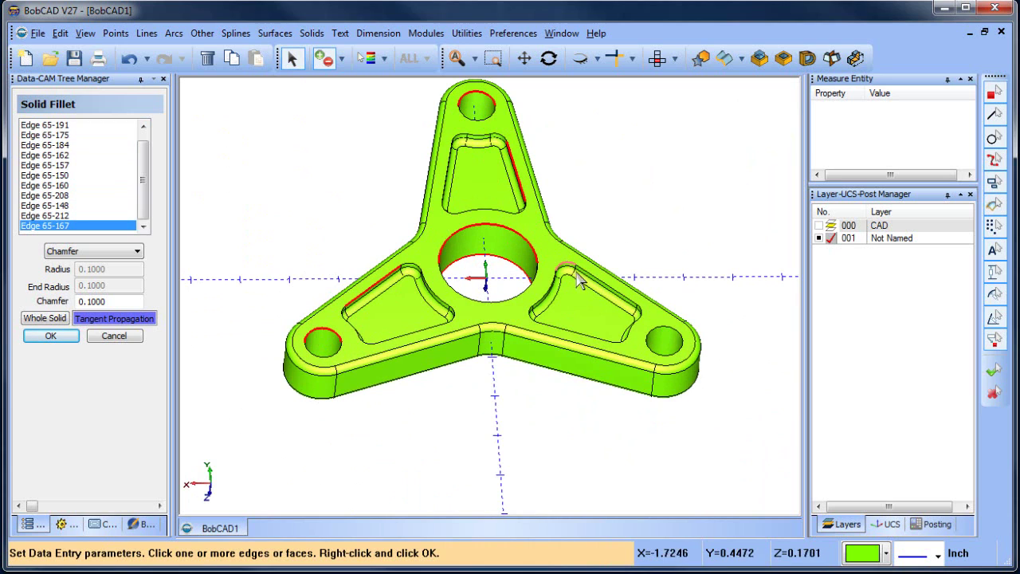
pyautogui.click(591, 282)
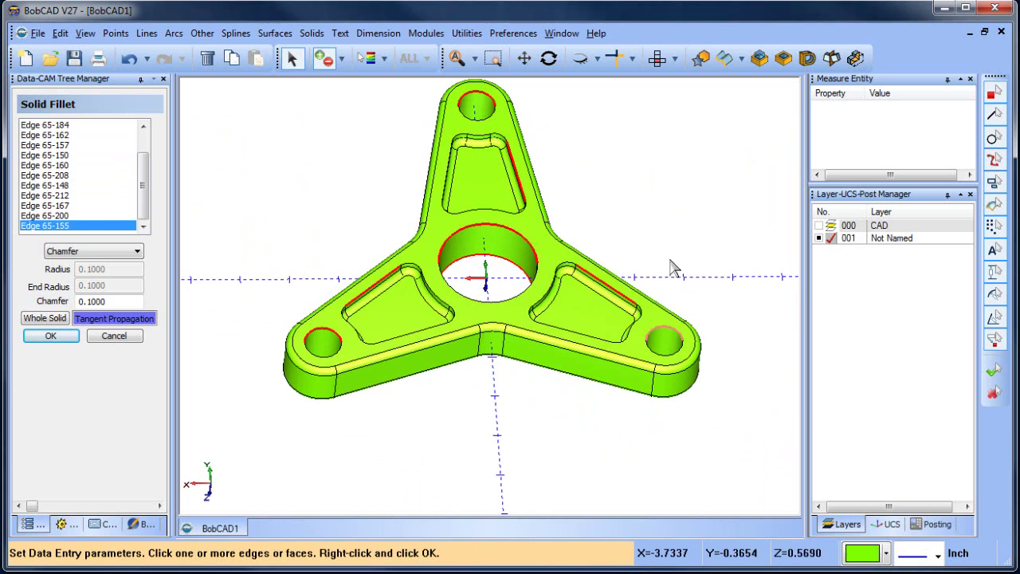
pyautogui.rightClick(672, 216)
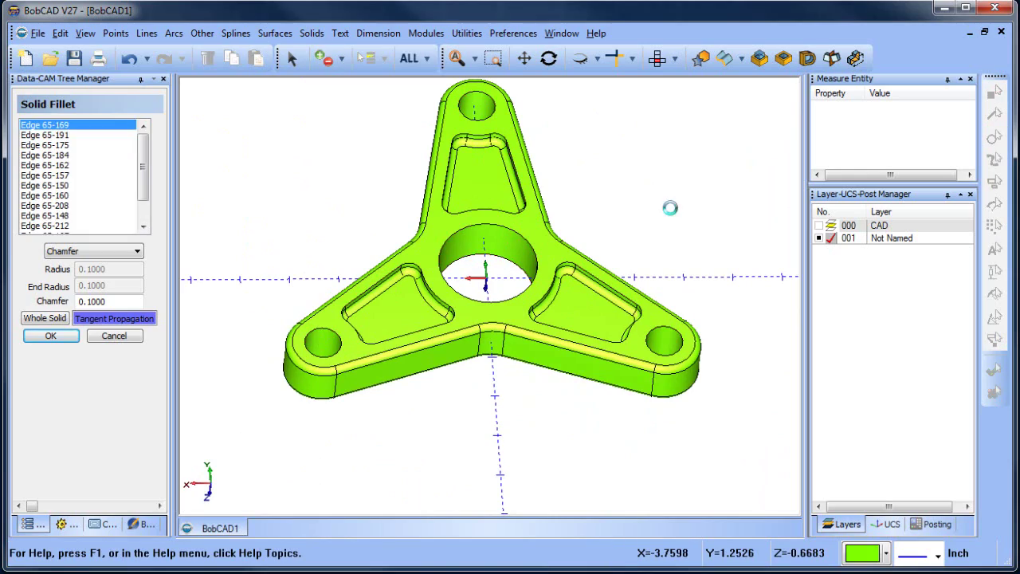
pyautogui.moveTo(638, 177); pyautogui.dragTo(565, 225, button='middle')
pyautogui.keyDown('ctrl'); pyautogui.moveTo(564, 188); pyautogui.dragTo(614, 269, button='middle'); pyautogui.keyUp('ctrl')
pyautogui.scroll(-1, 552, 261)
pyautogui.scroll(1, 554, 261)
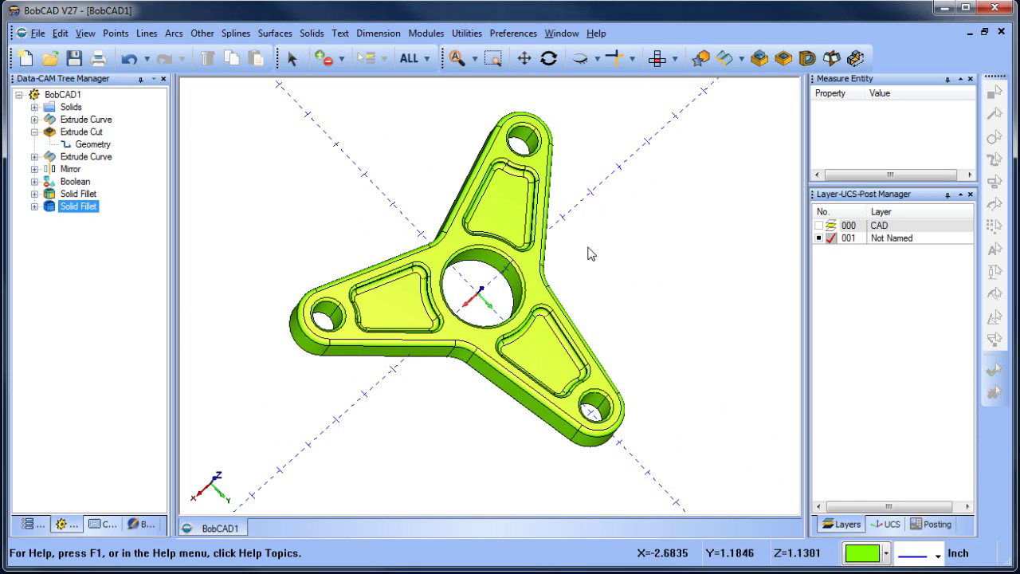
pyautogui.moveTo(590, 252); pyautogui.dragTo(474, 275, button='middle')
pyautogui.moveTo(592, 255)
pyautogui.mouseDown(button='middle')
pyautogui.moveTo(559, 264)
pyautogui.moveTo(573, 258)
pyautogui.mouseUp(button='middle')
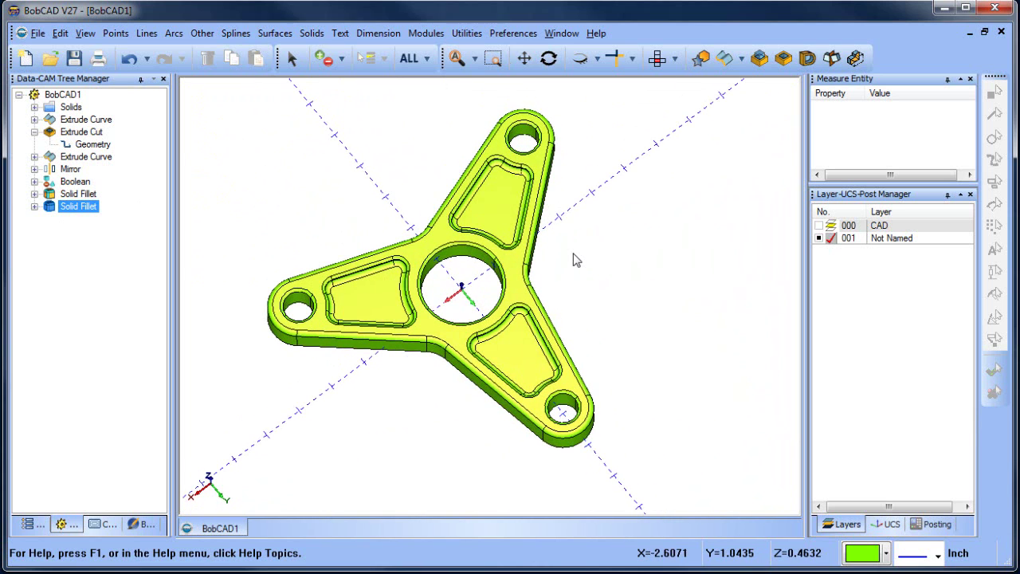